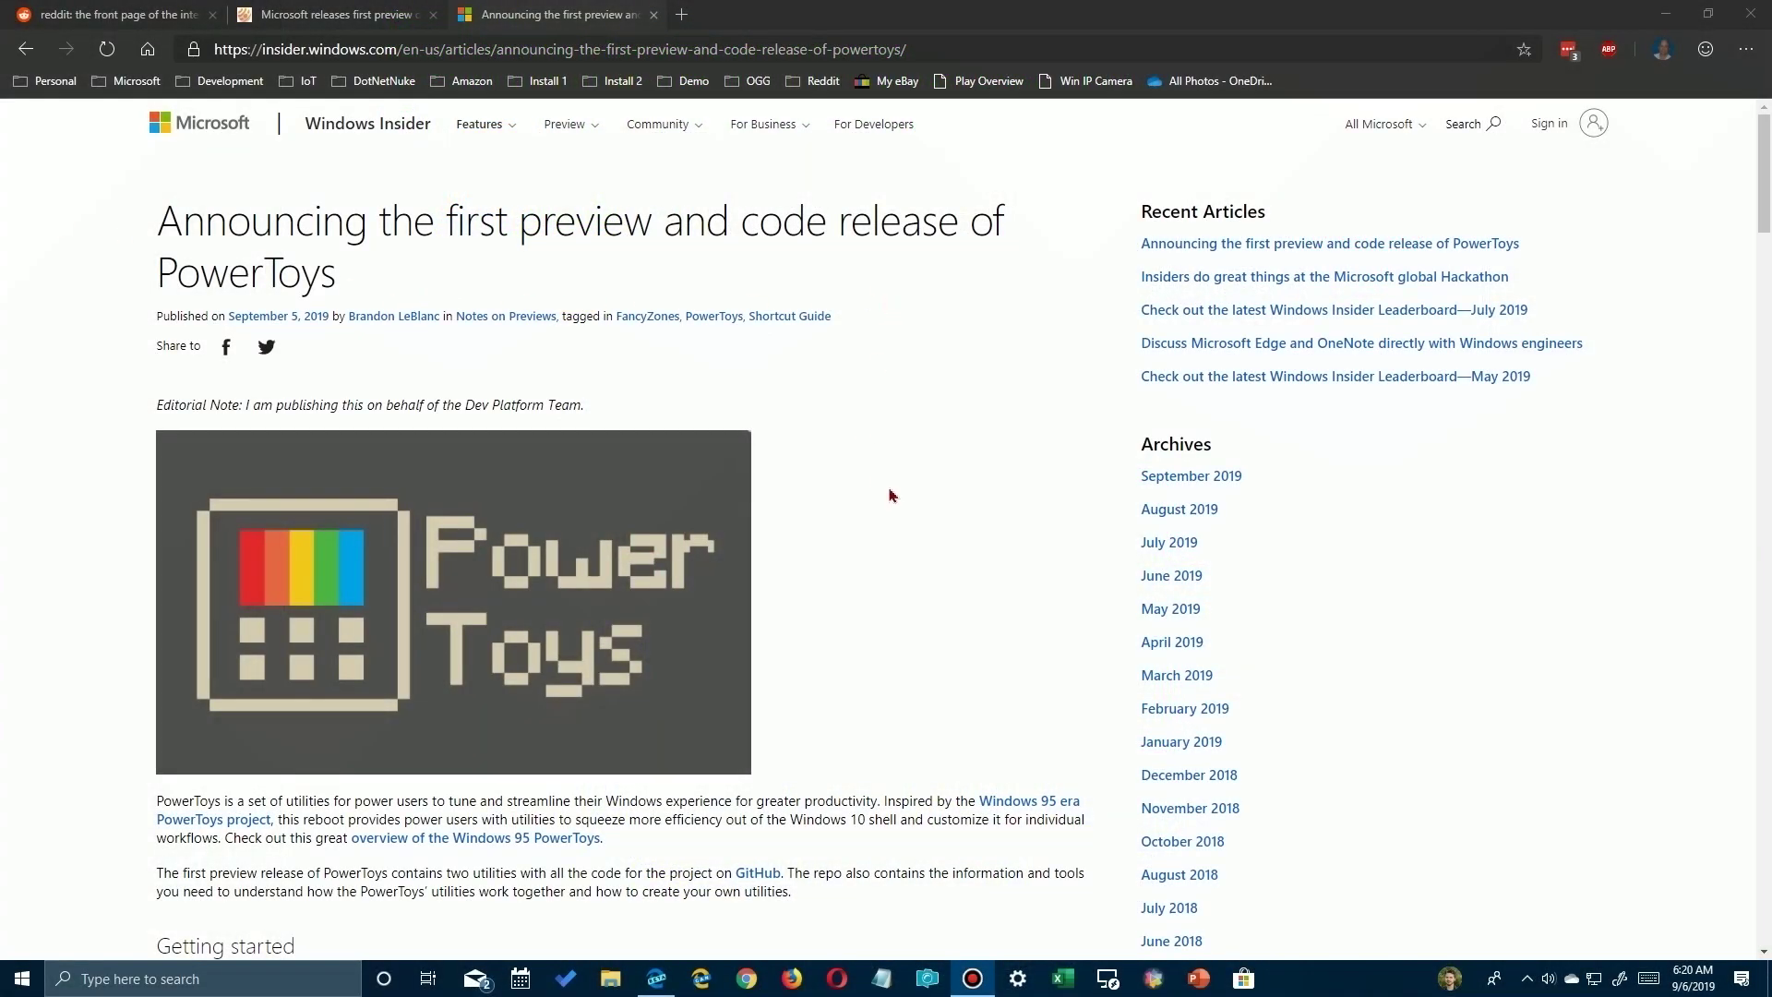
# Step: Scroll the PowerToys article to Getting started and follow the installer link to GitHub releases
pyautogui.scroll(-3, 897, 590)
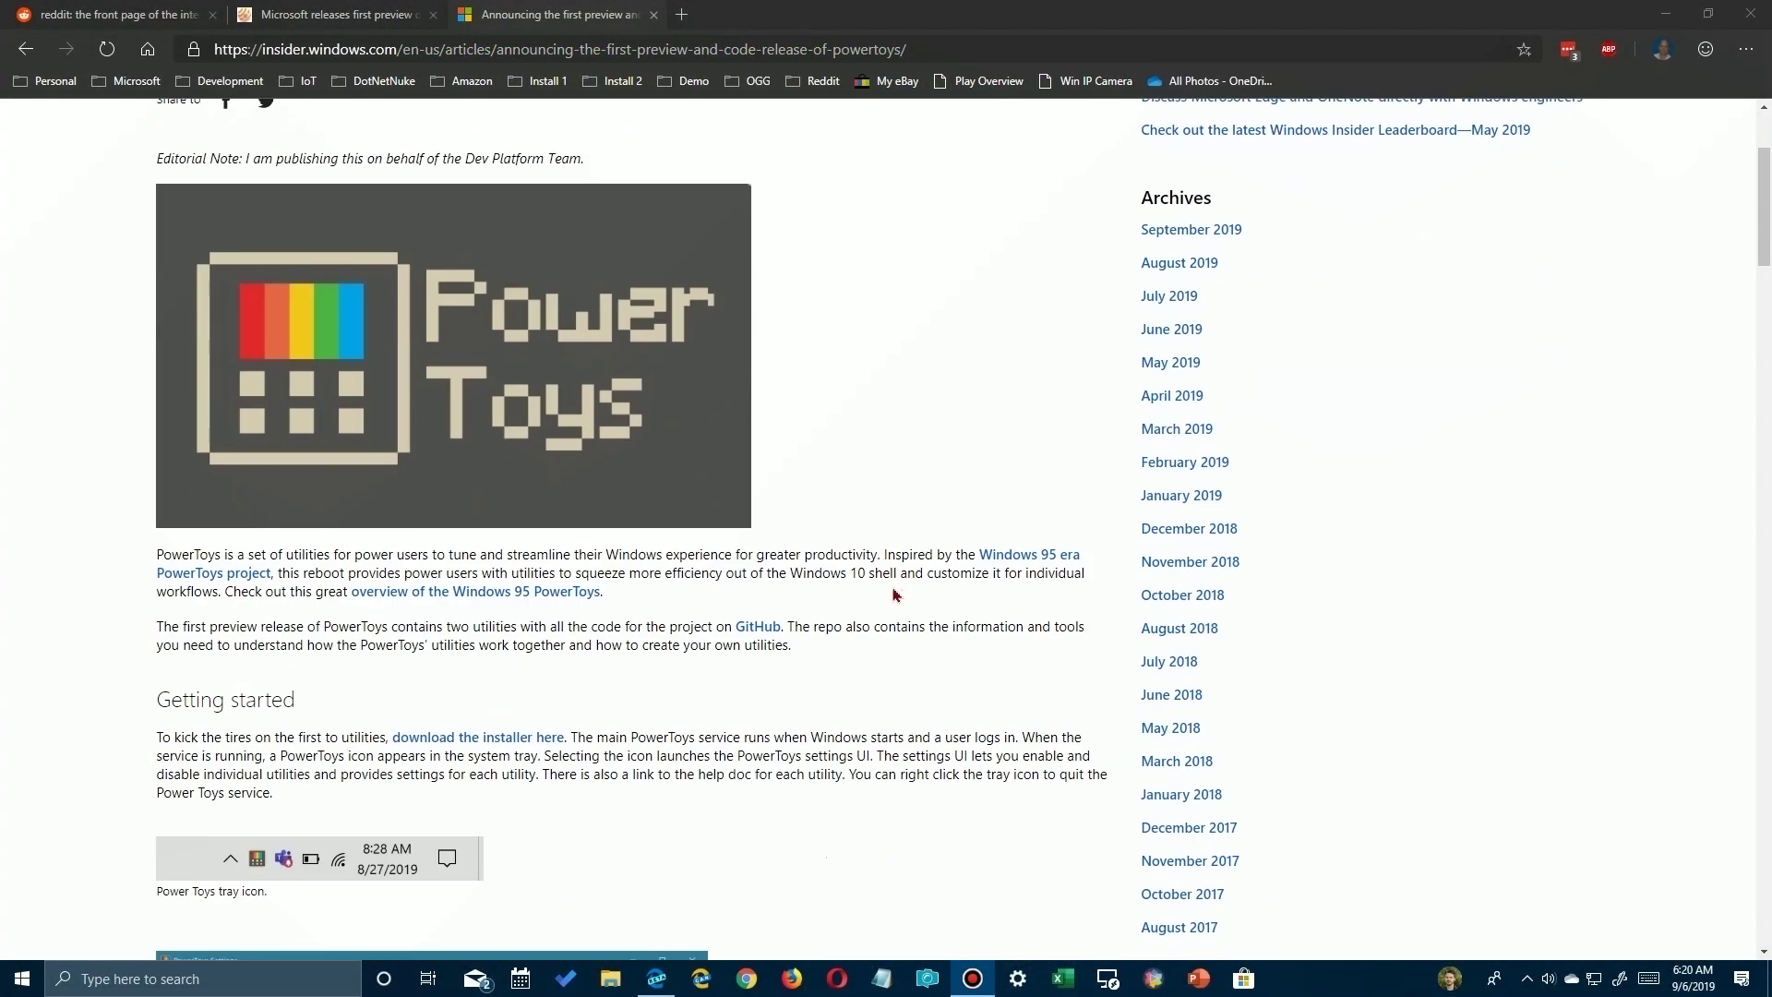
pyautogui.click(448, 736)
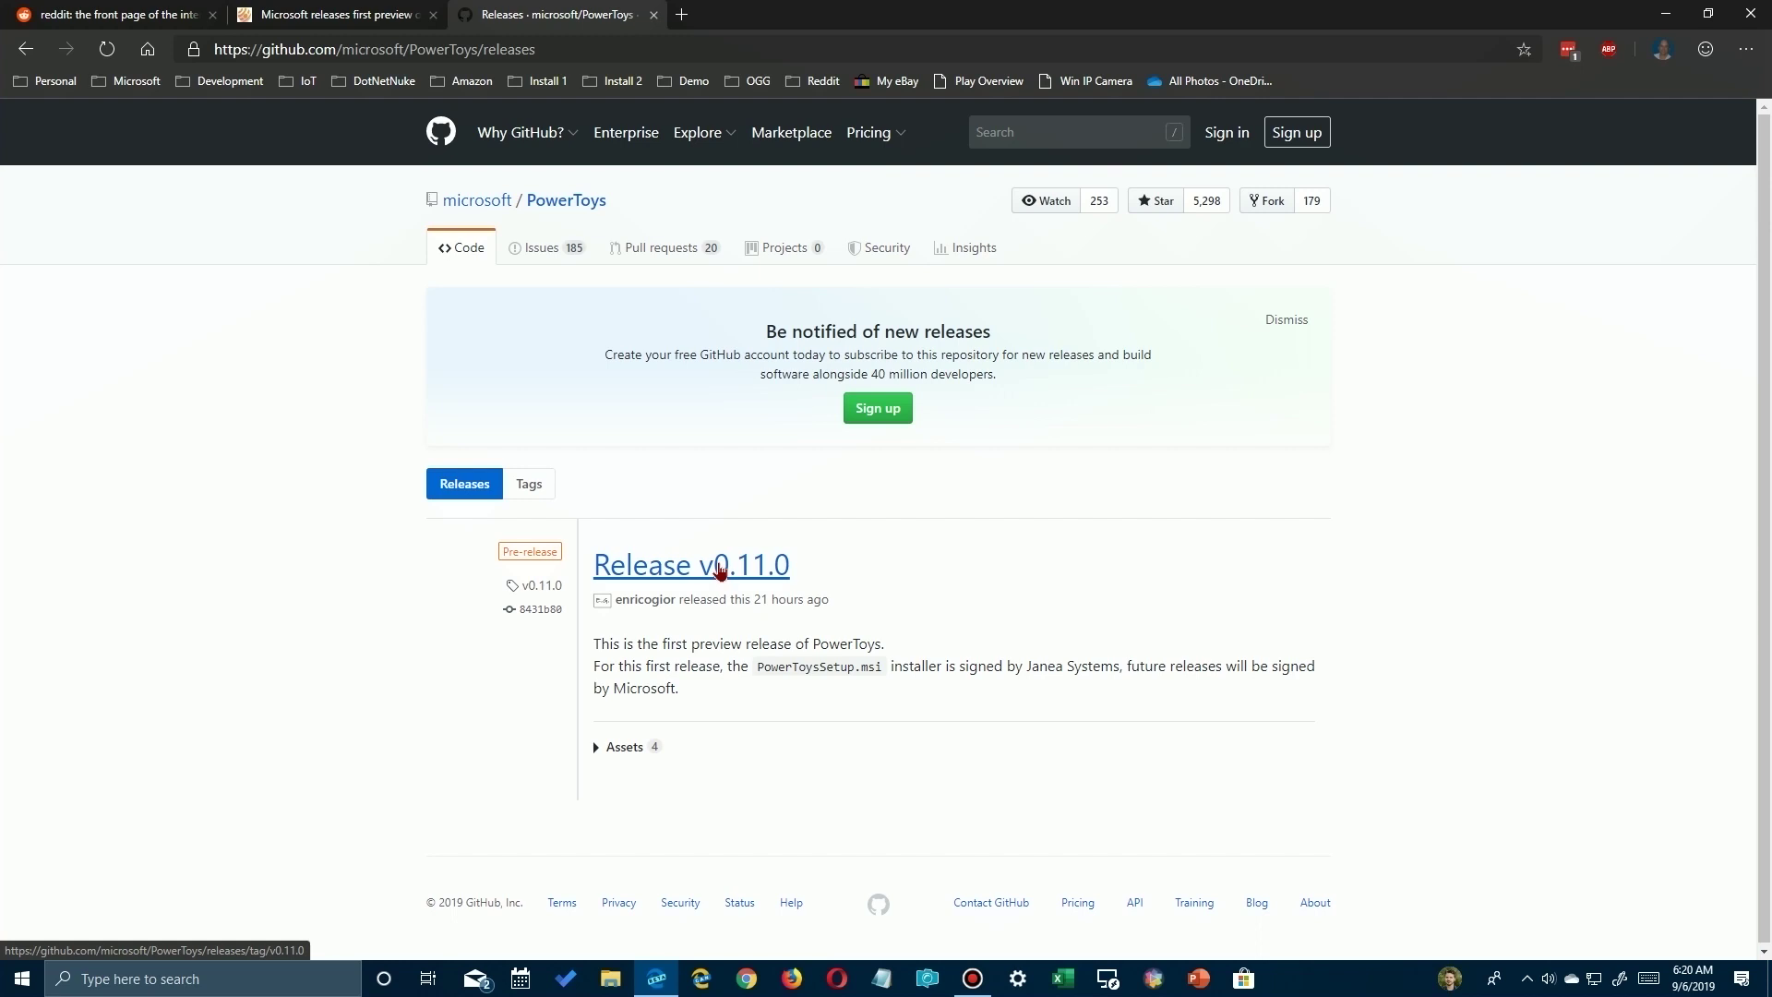
# Step: Download PowerToysSetup.msi from Release v0.11.0 into Downloads and run it
pyautogui.click(720, 568)
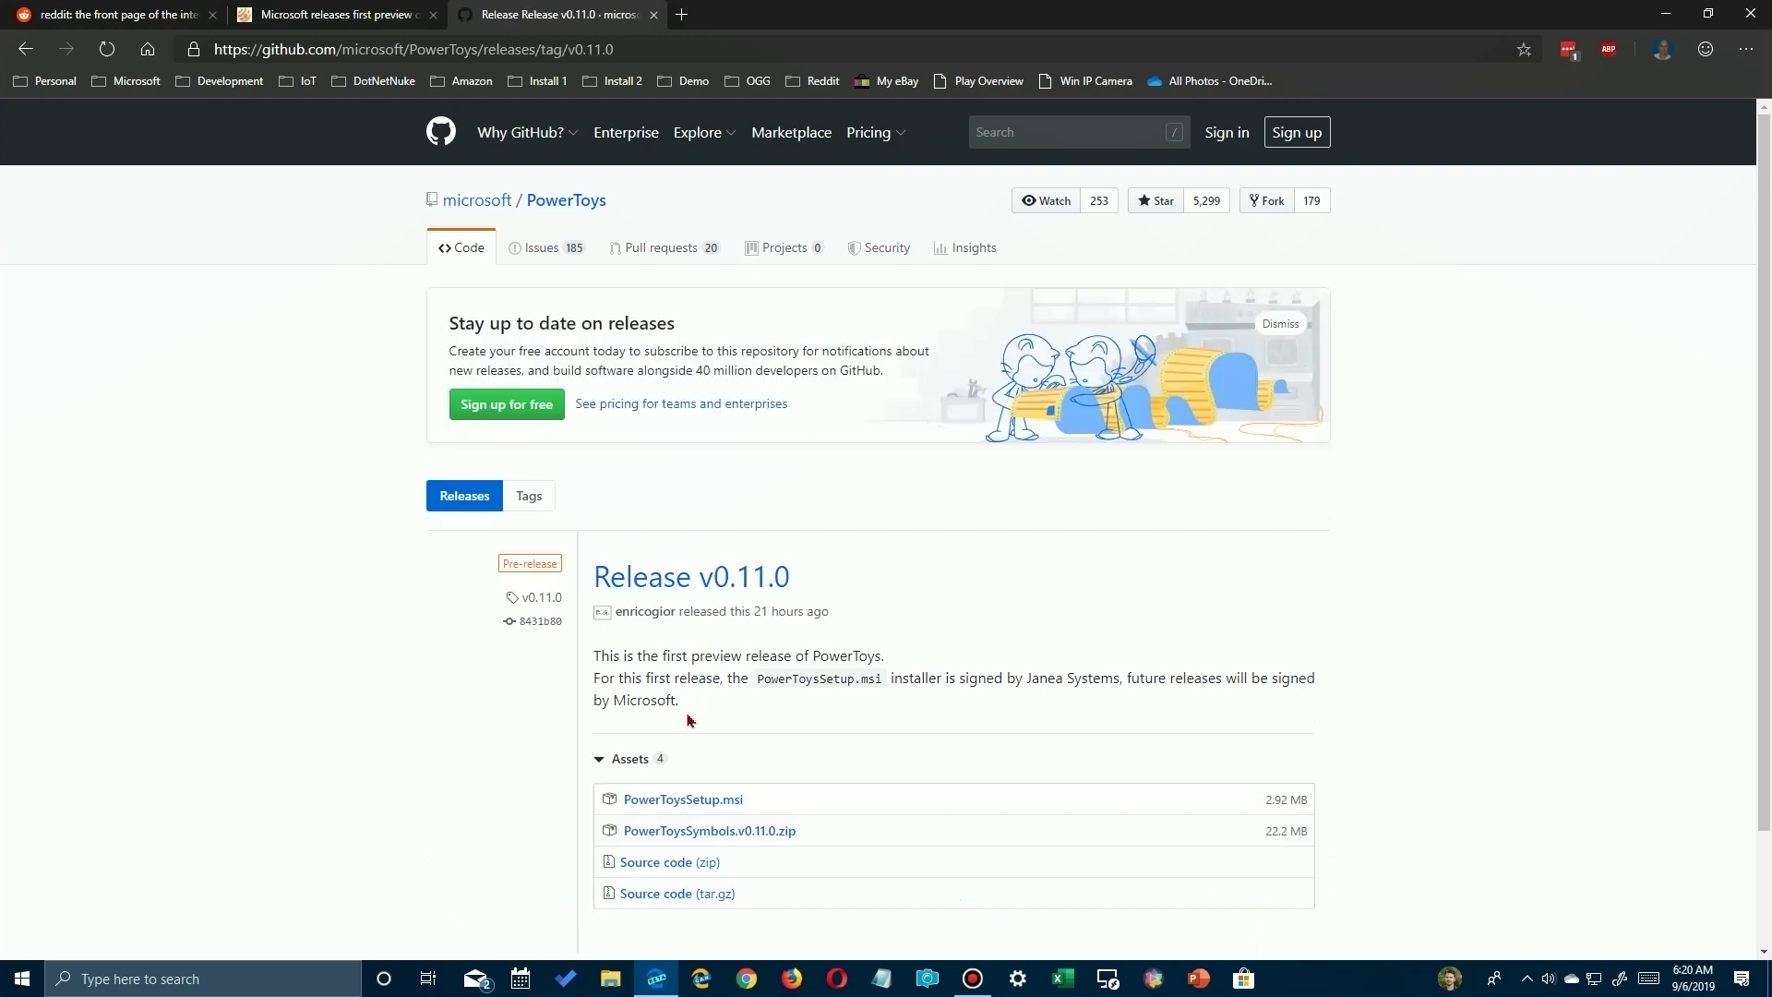
pyautogui.click(670, 801)
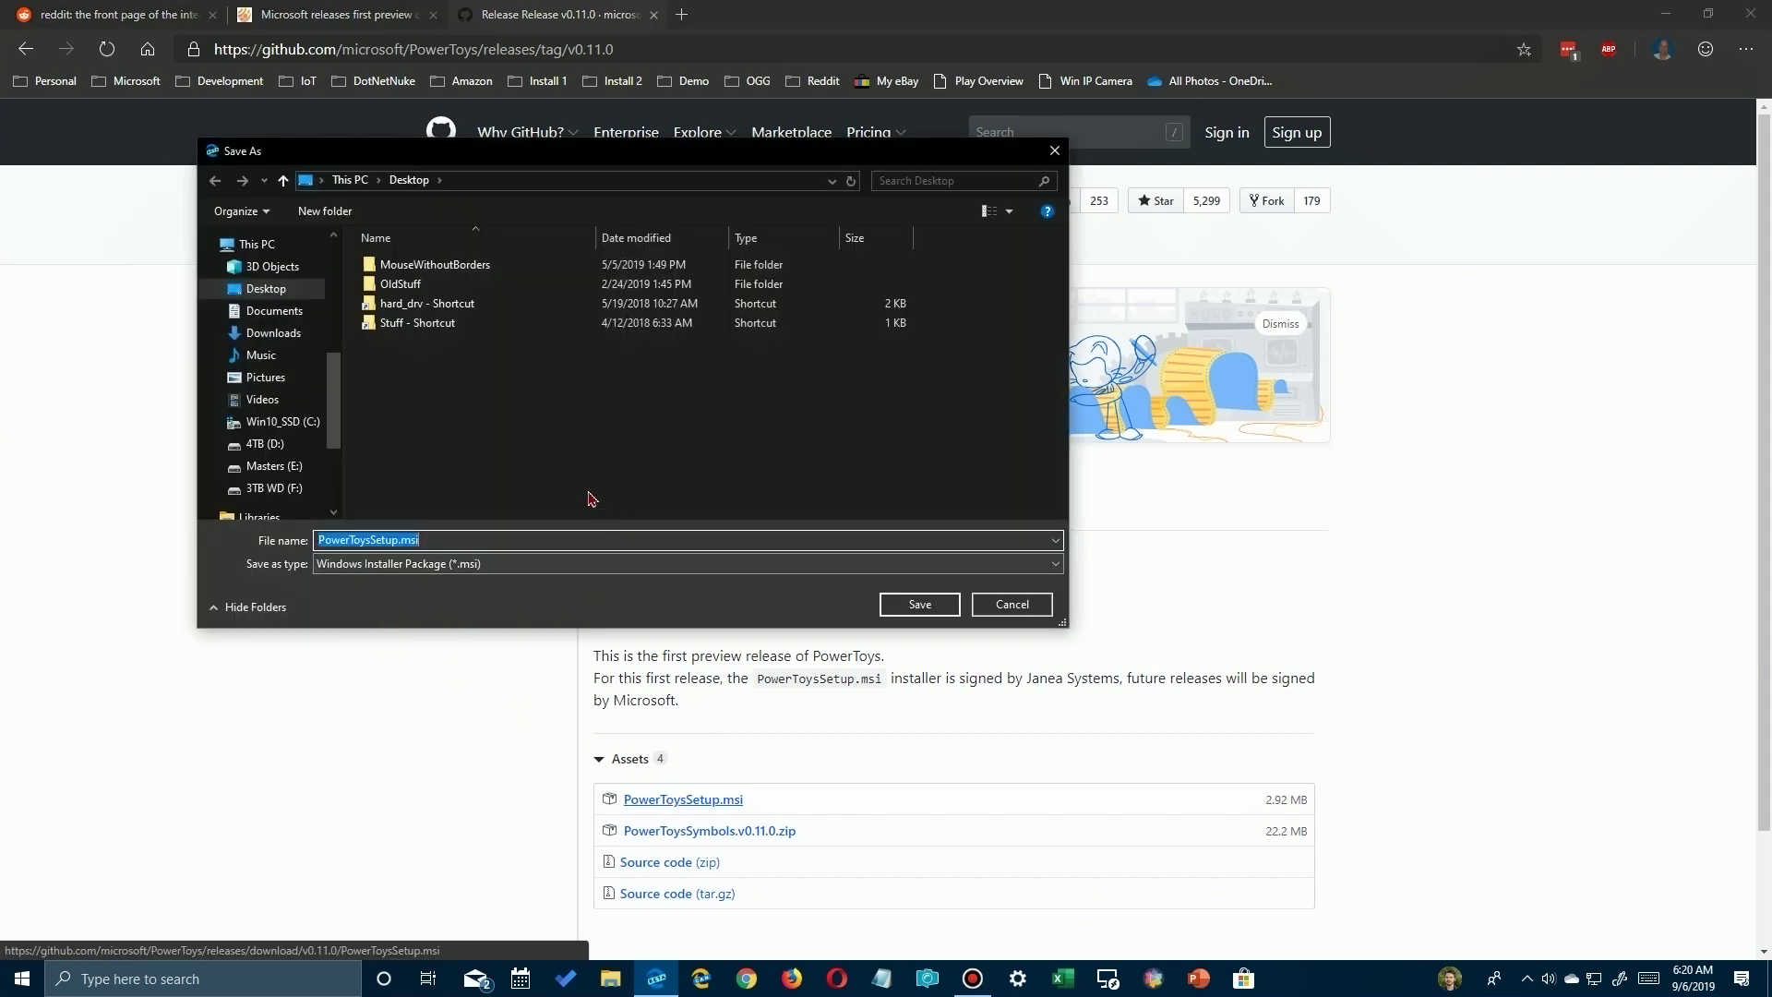
pyautogui.click(268, 332)
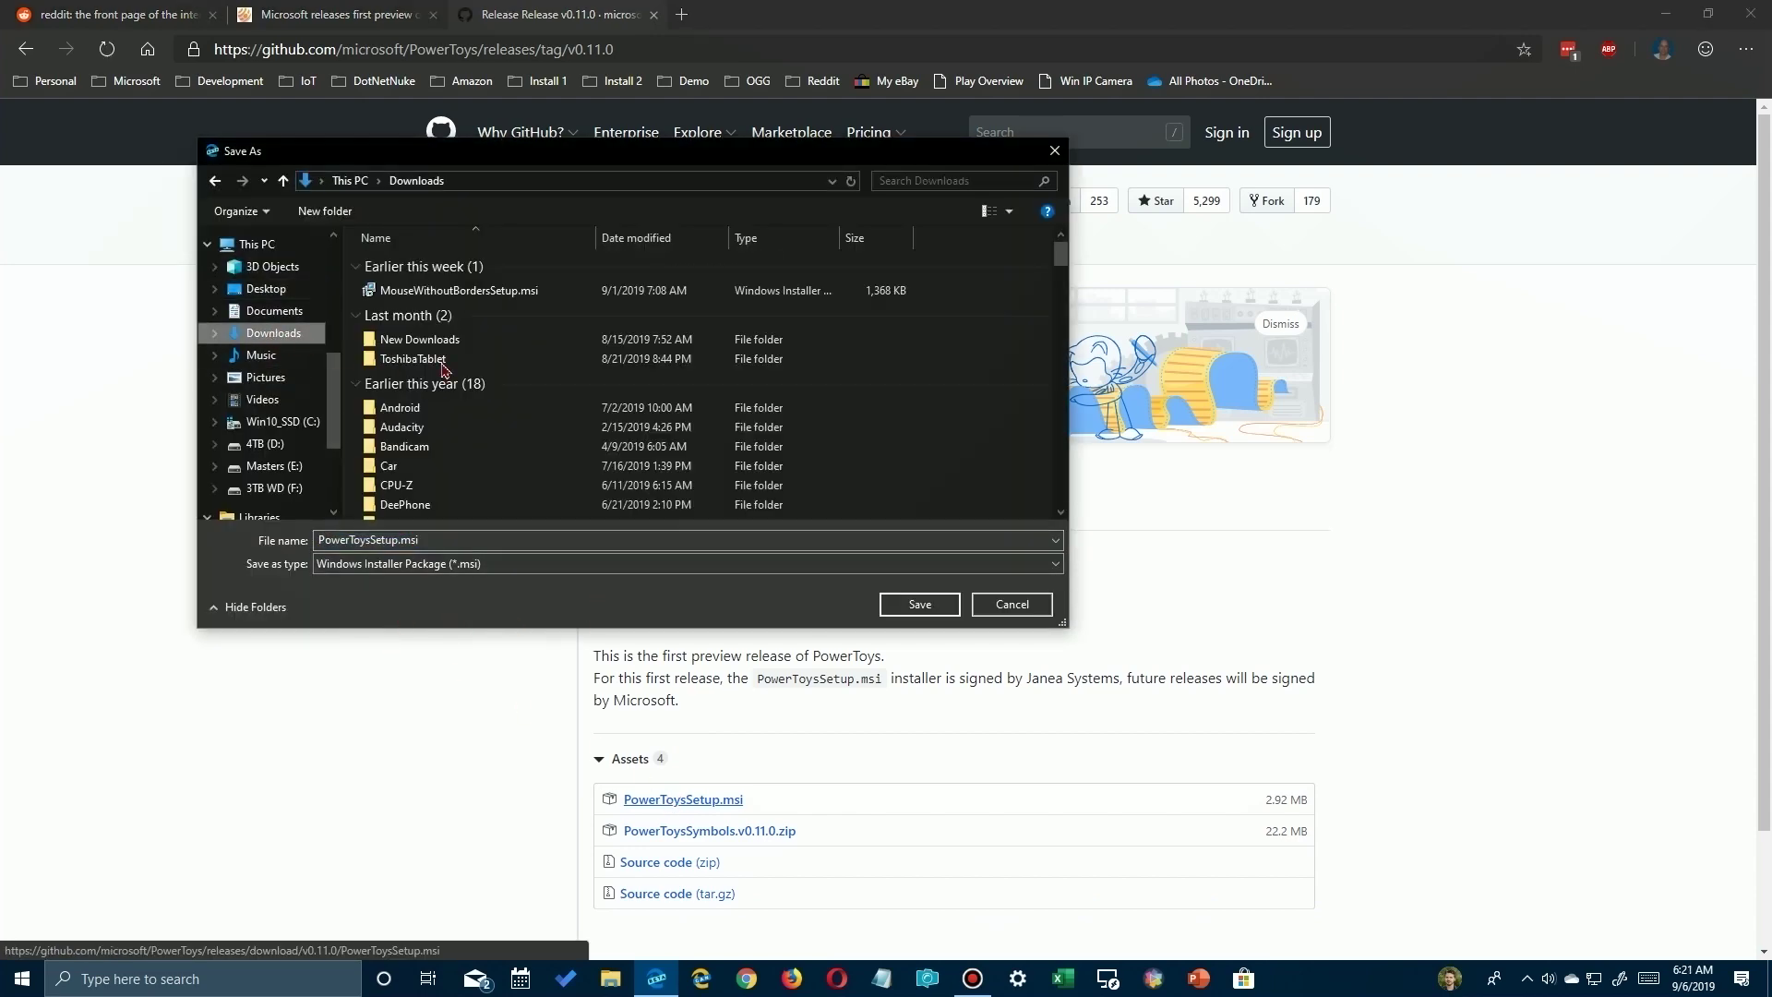
pyautogui.click(918, 604)
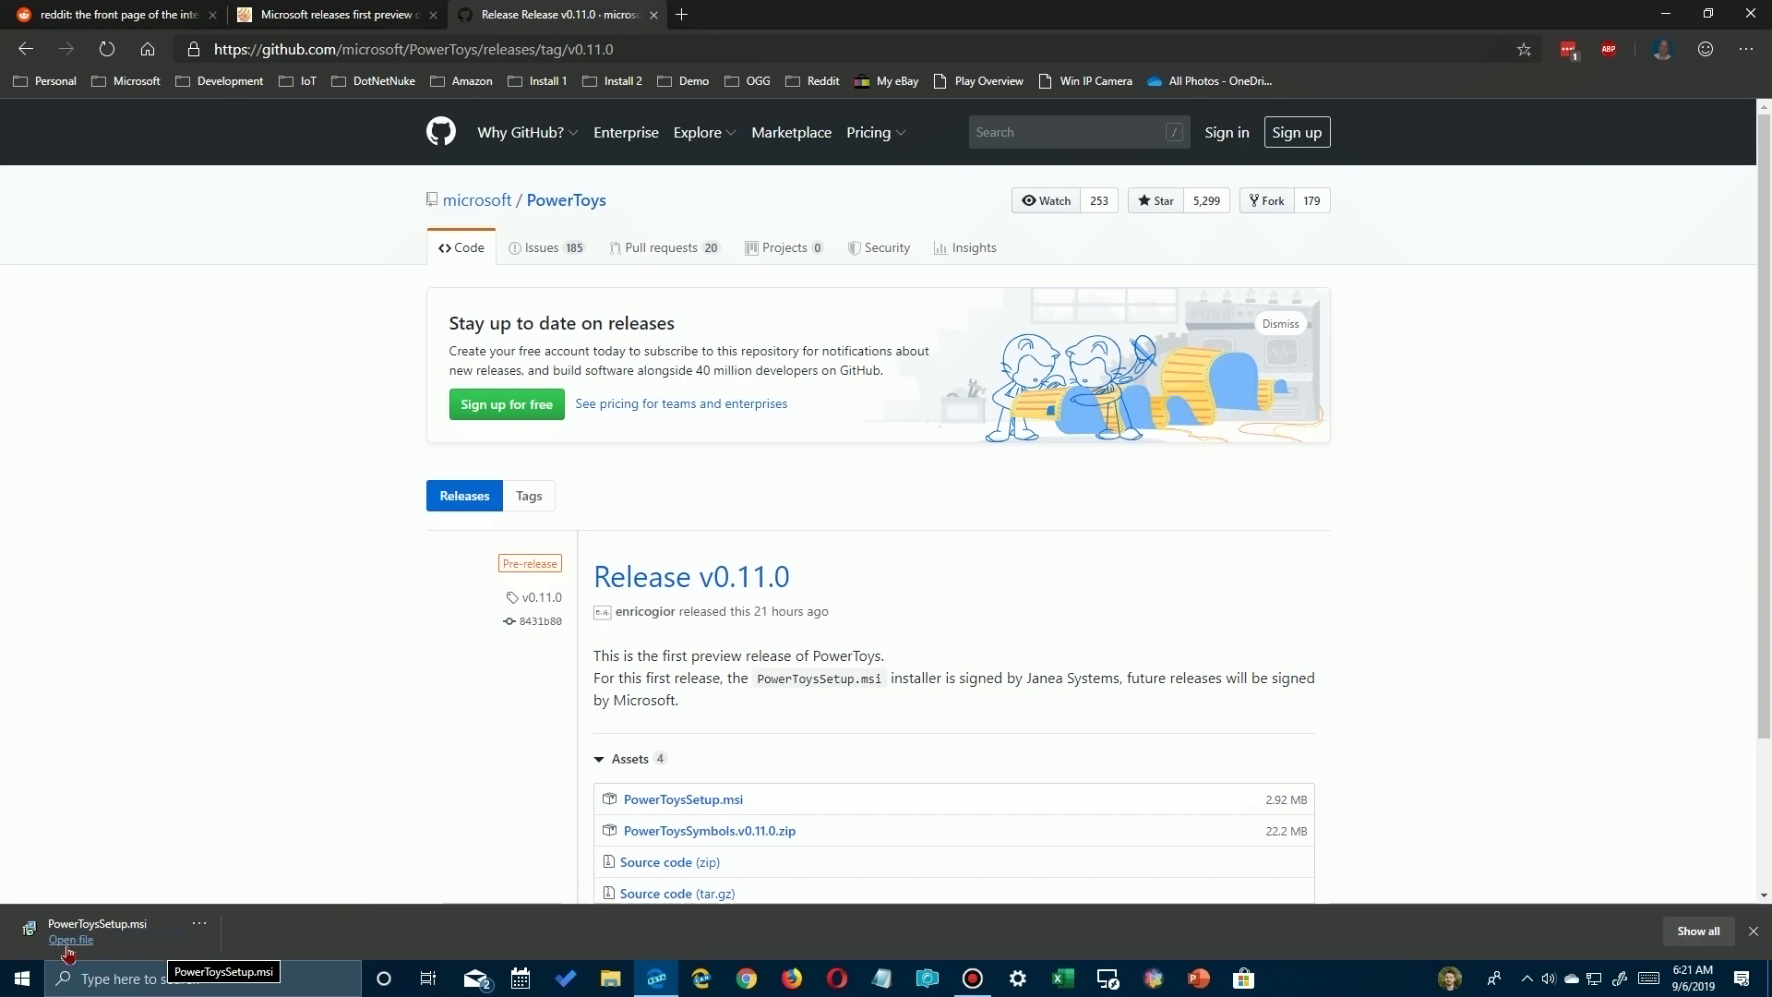
pyautogui.click(72, 941)
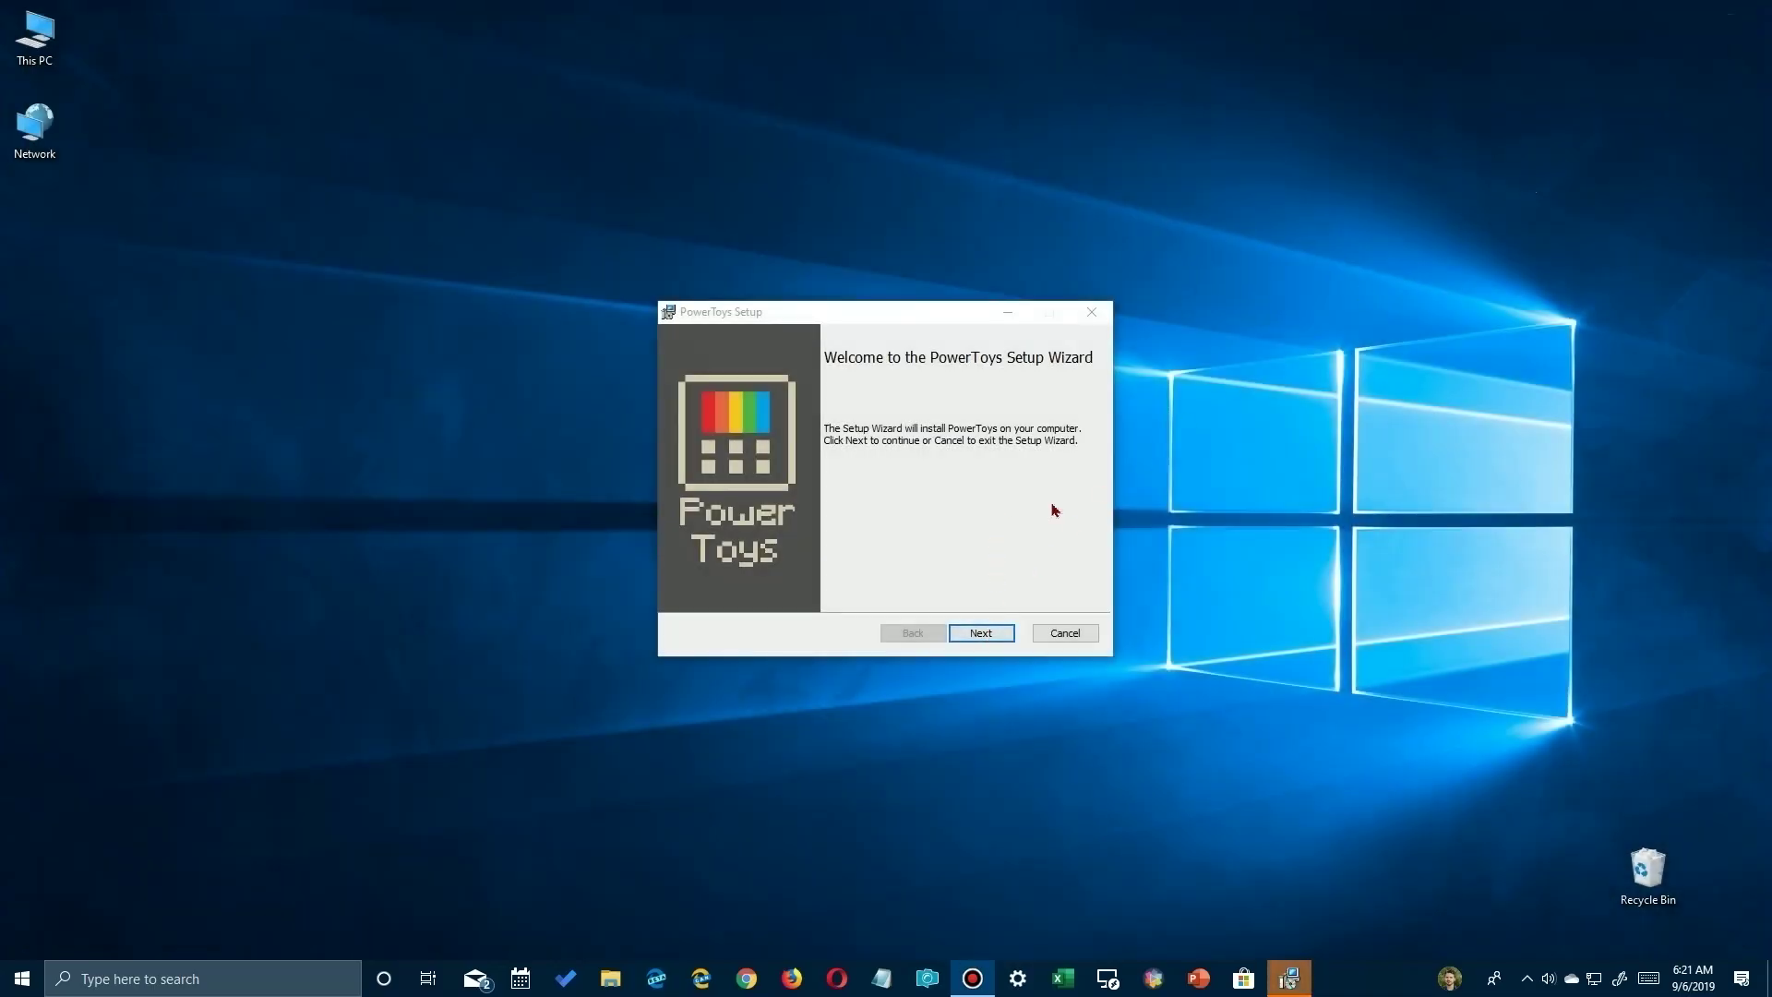
# Step: Accept the MIT license and install PowerToys to C:\Program Files\PowerToys, finishing the wizard
pyautogui.click(981, 633)
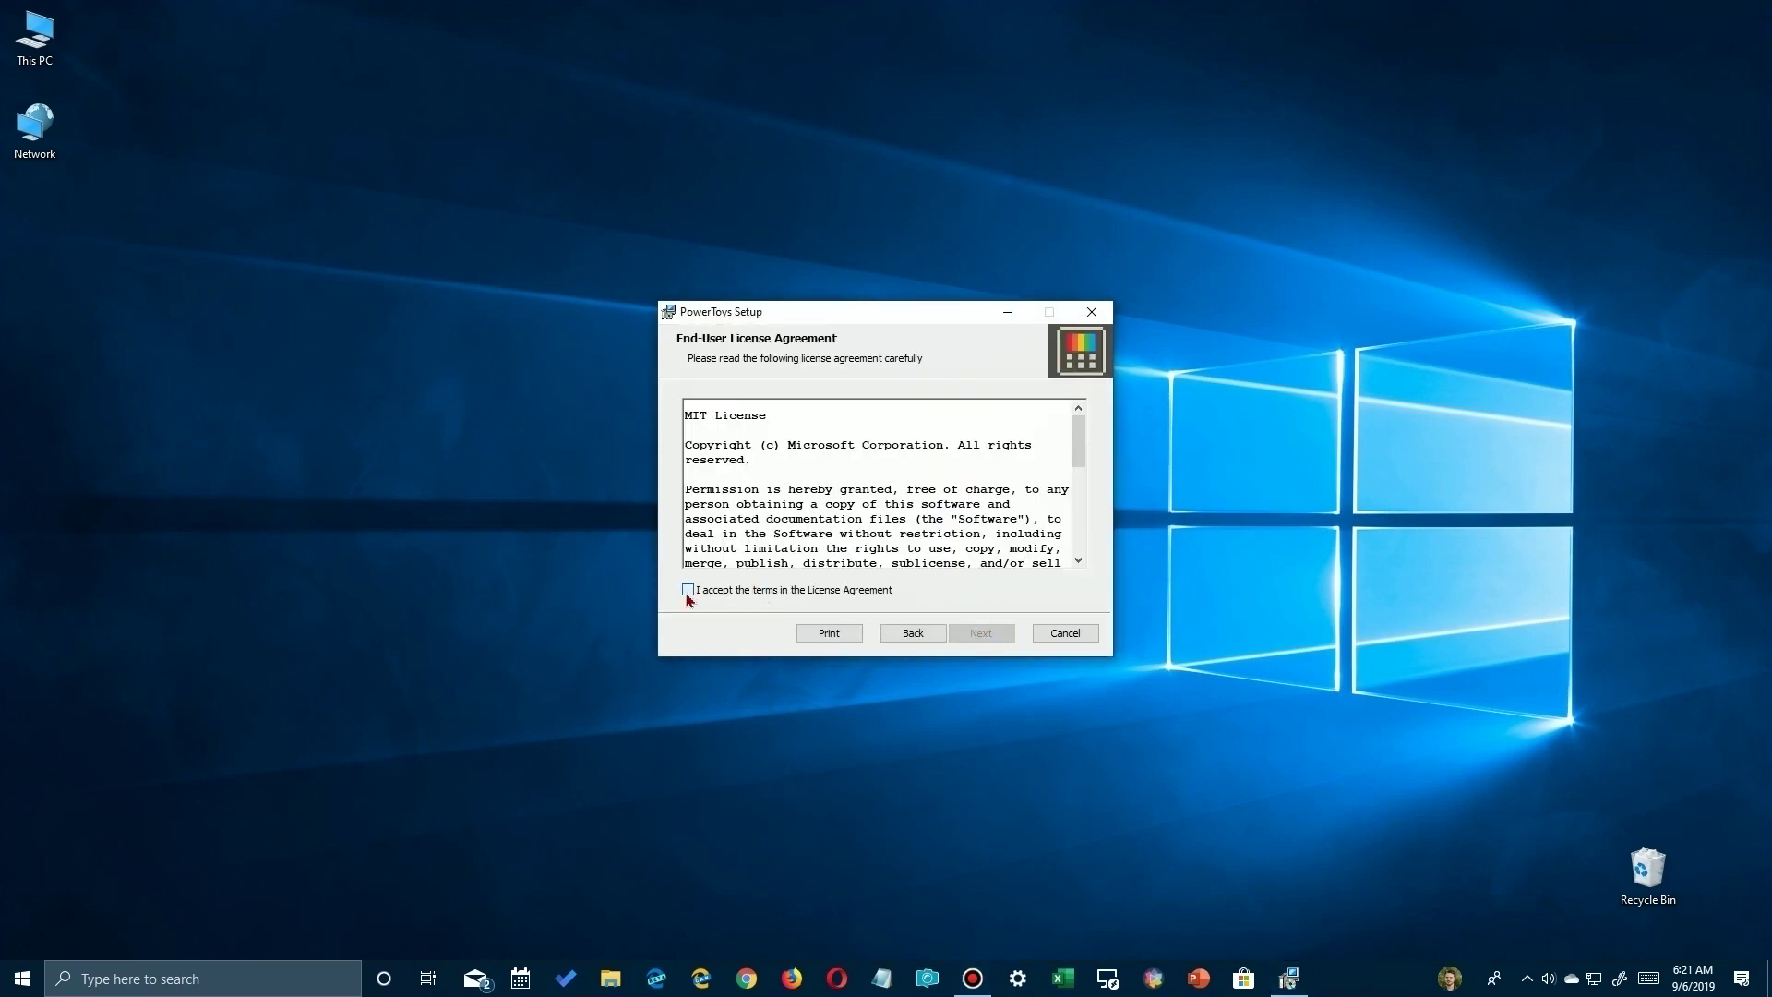
pyautogui.click(687, 590)
pyautogui.click(981, 633)
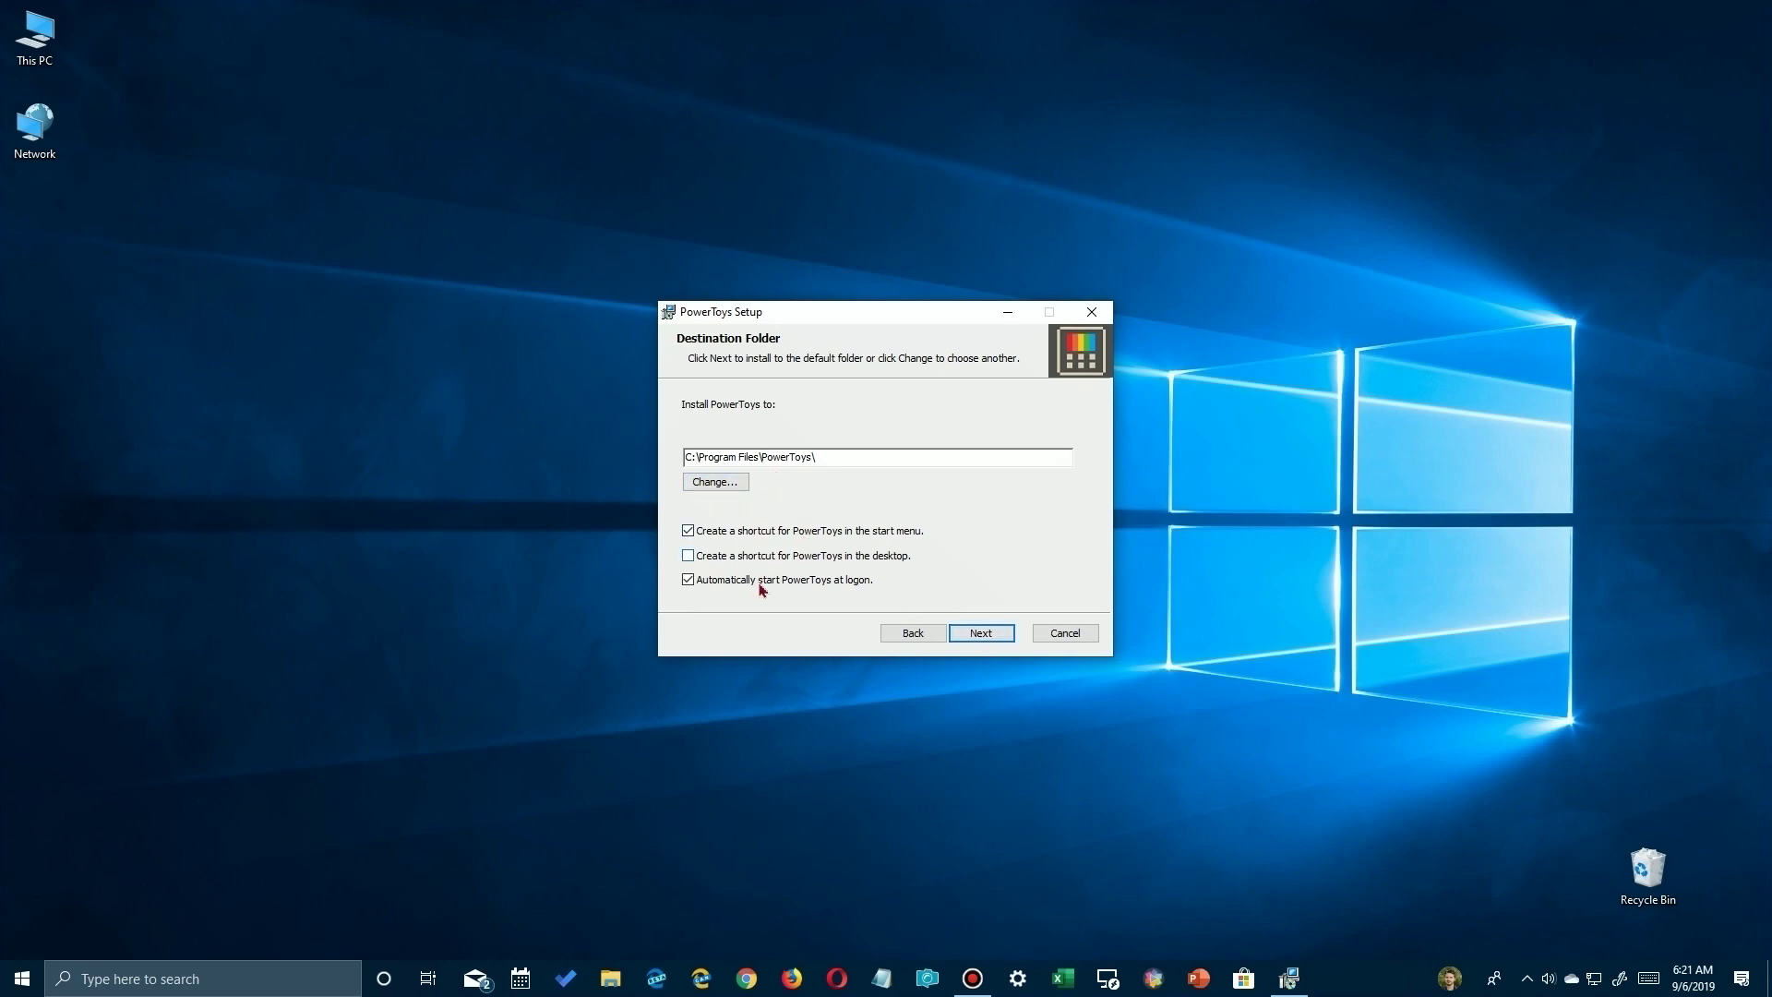
pyautogui.click(990, 633)
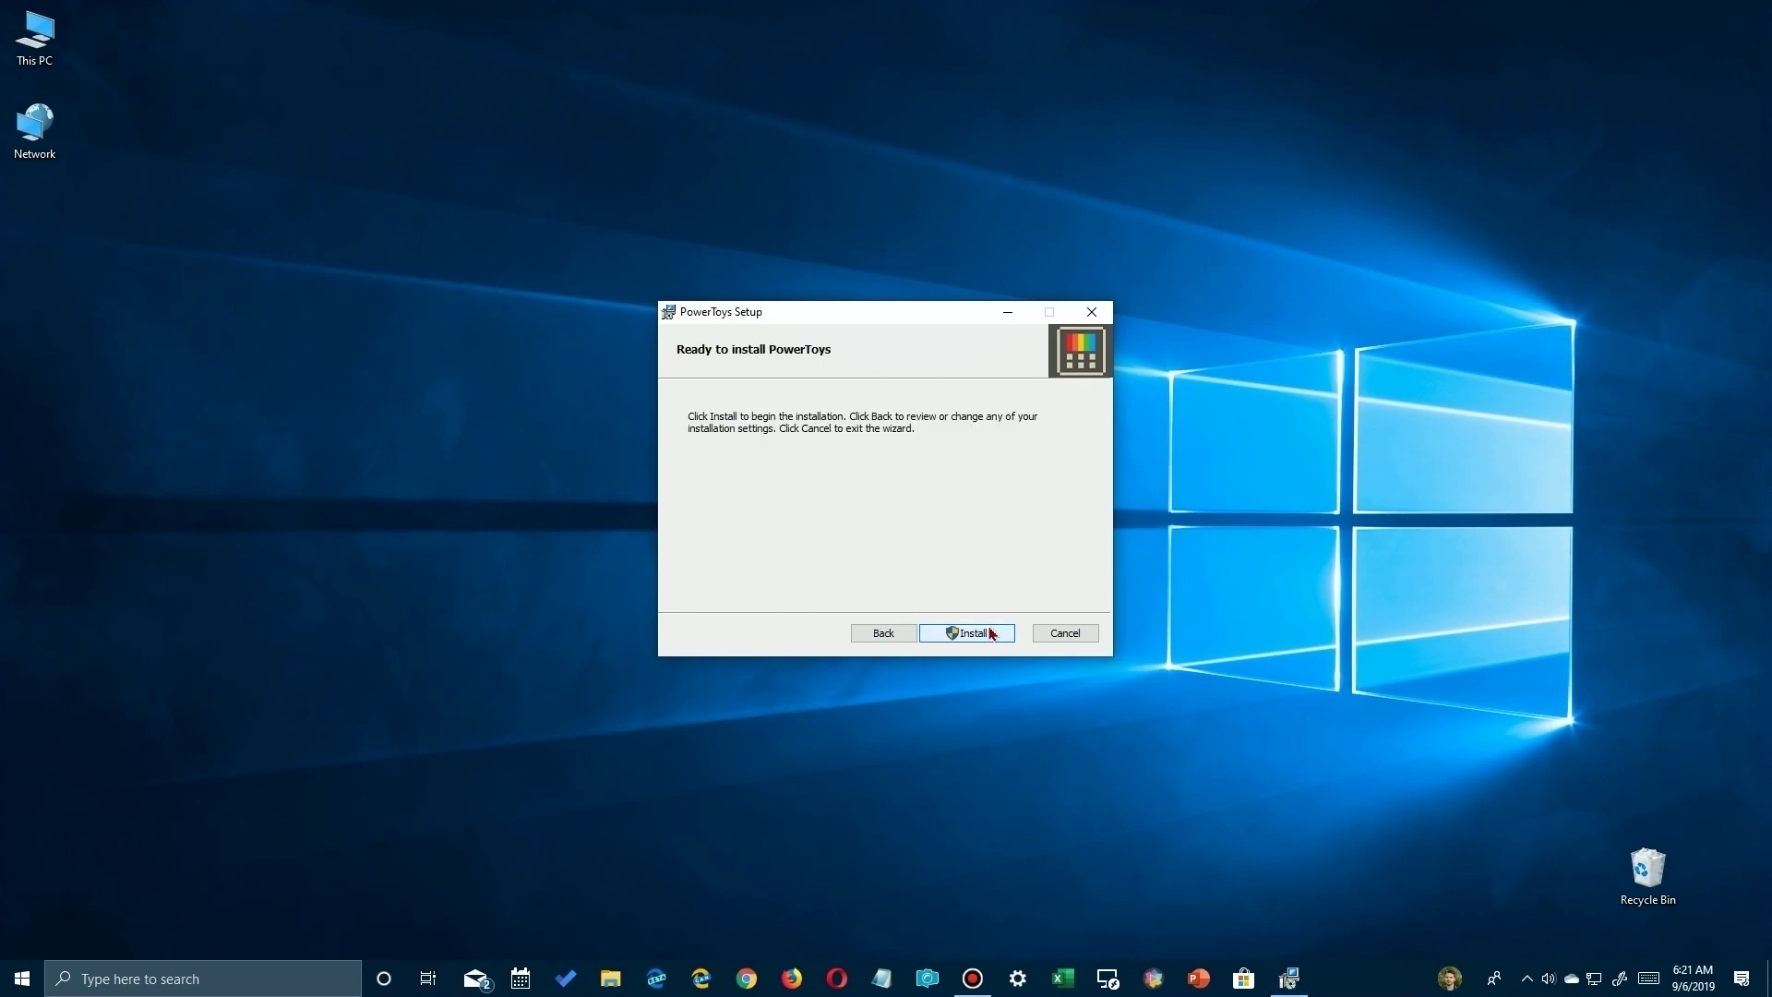
pyautogui.click(986, 641)
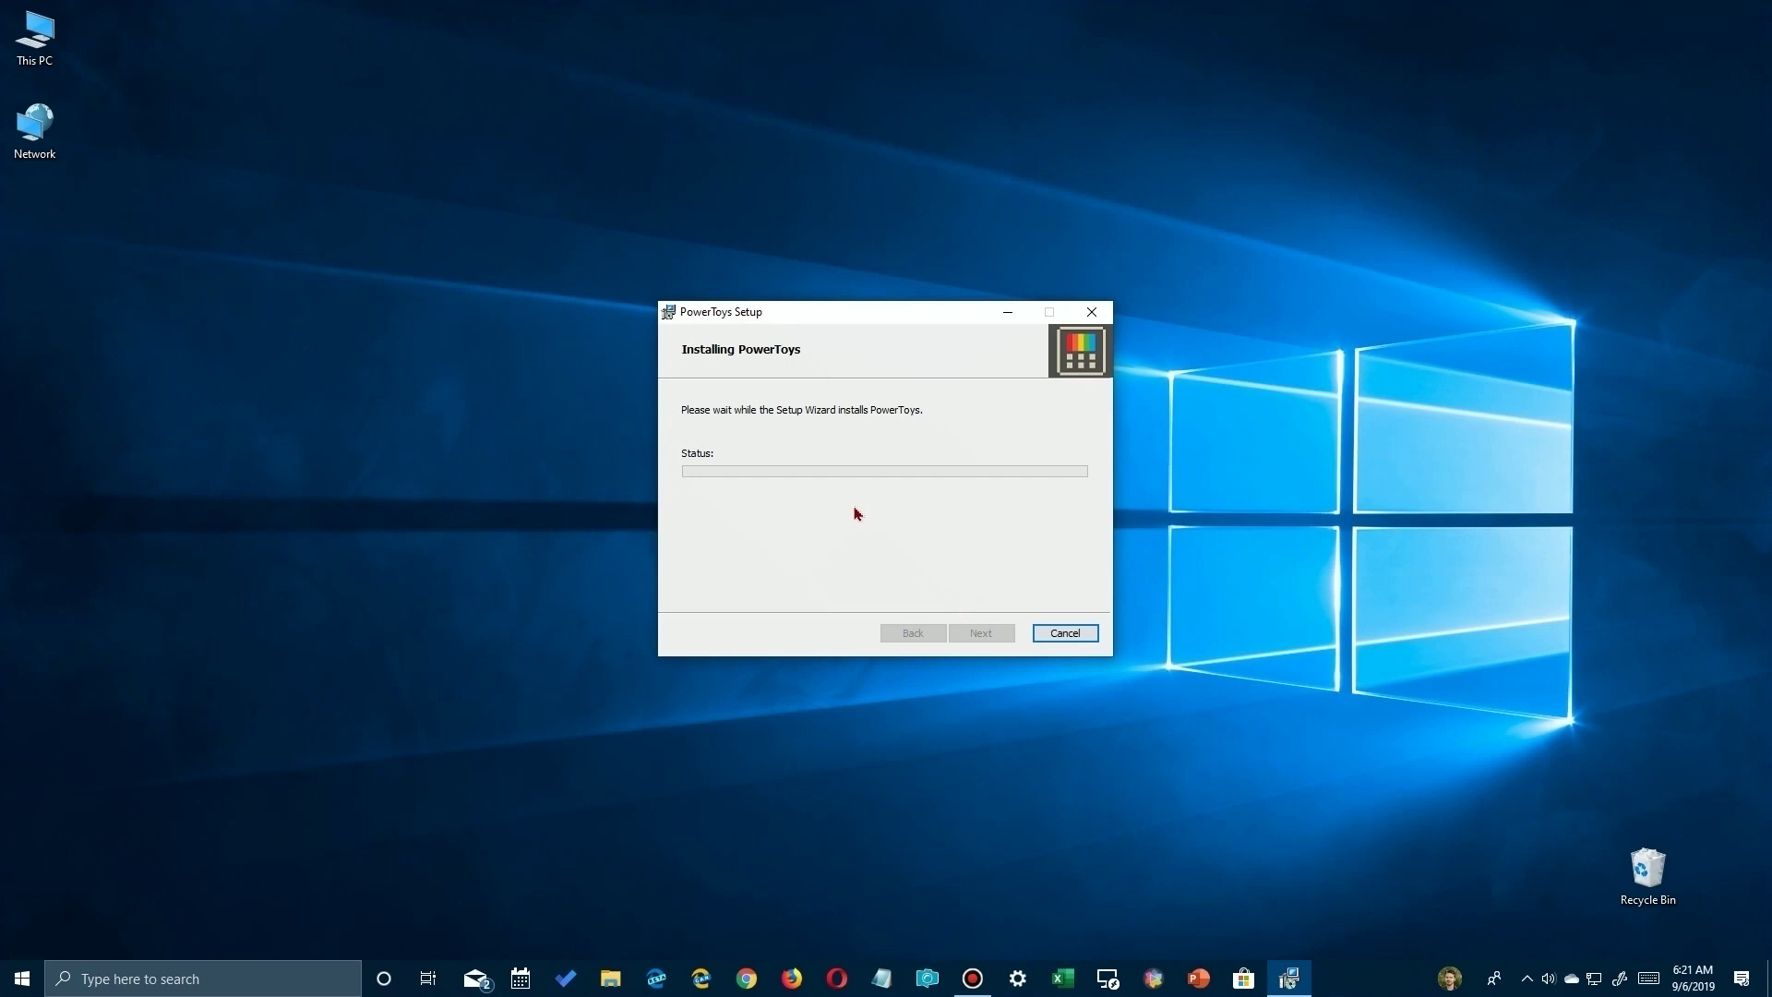
pyautogui.click(980, 632)
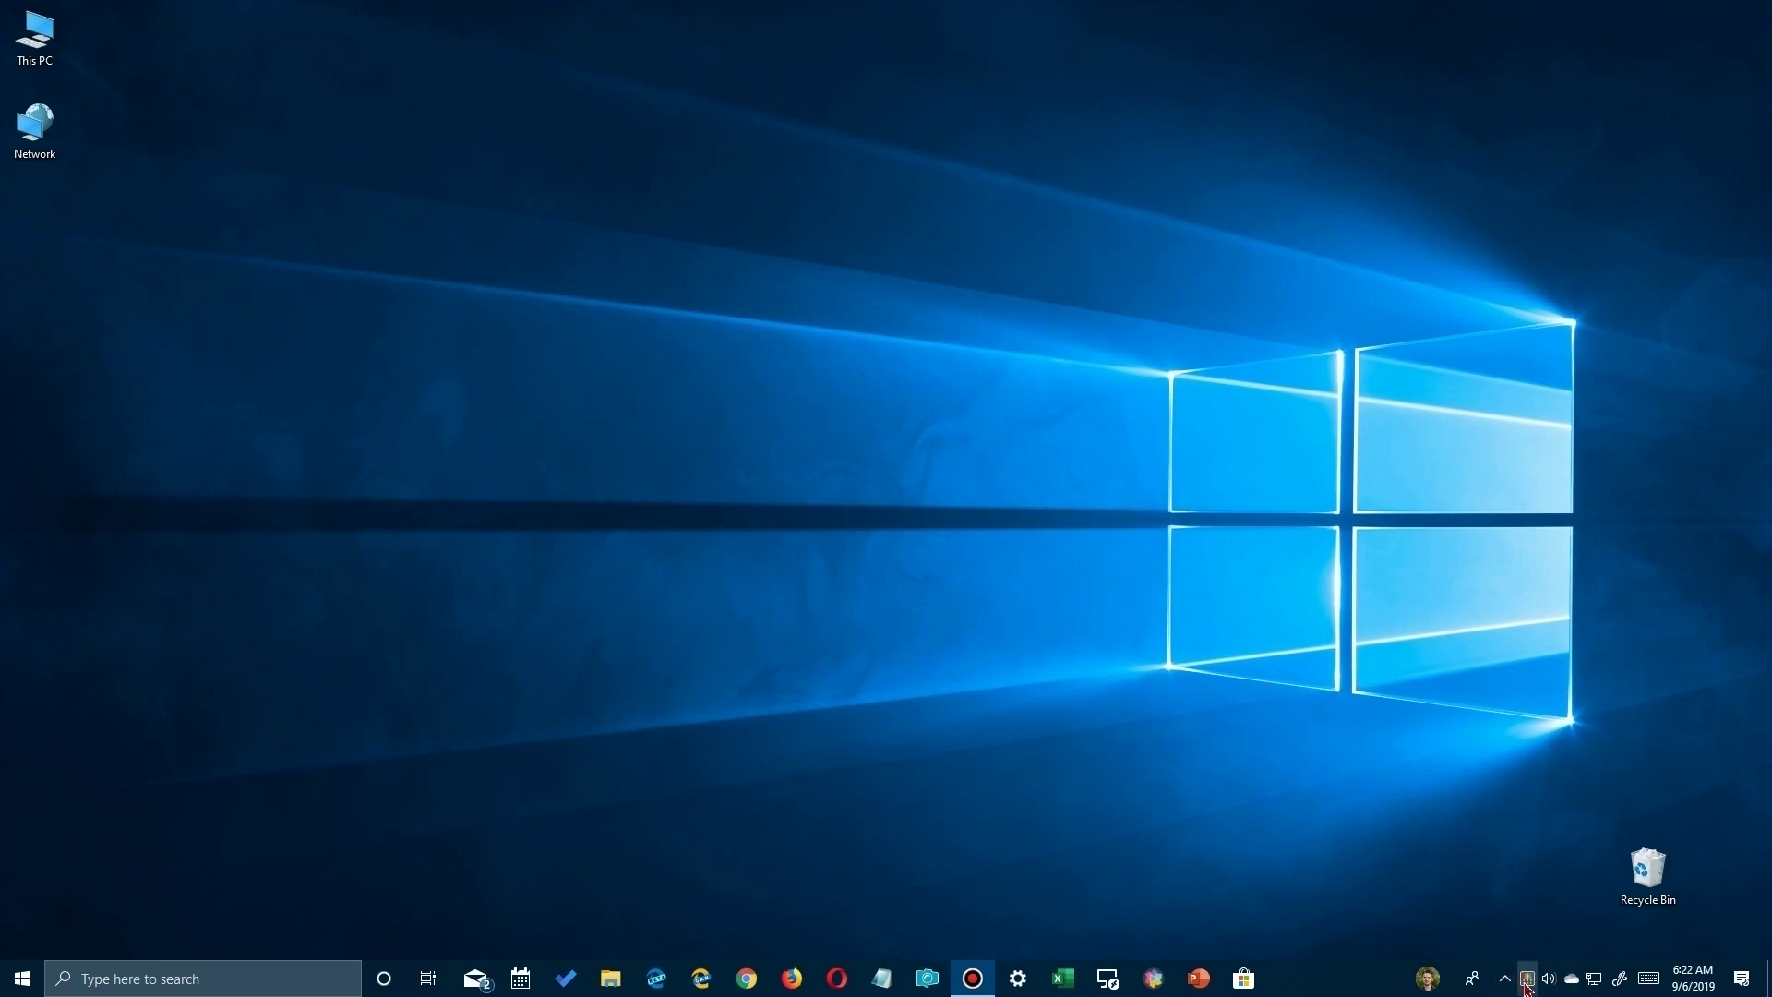
# Step: Show the FancyZones page in PowerToys settings and launch the zone editor with Win+~
pyautogui.click(1526, 982)
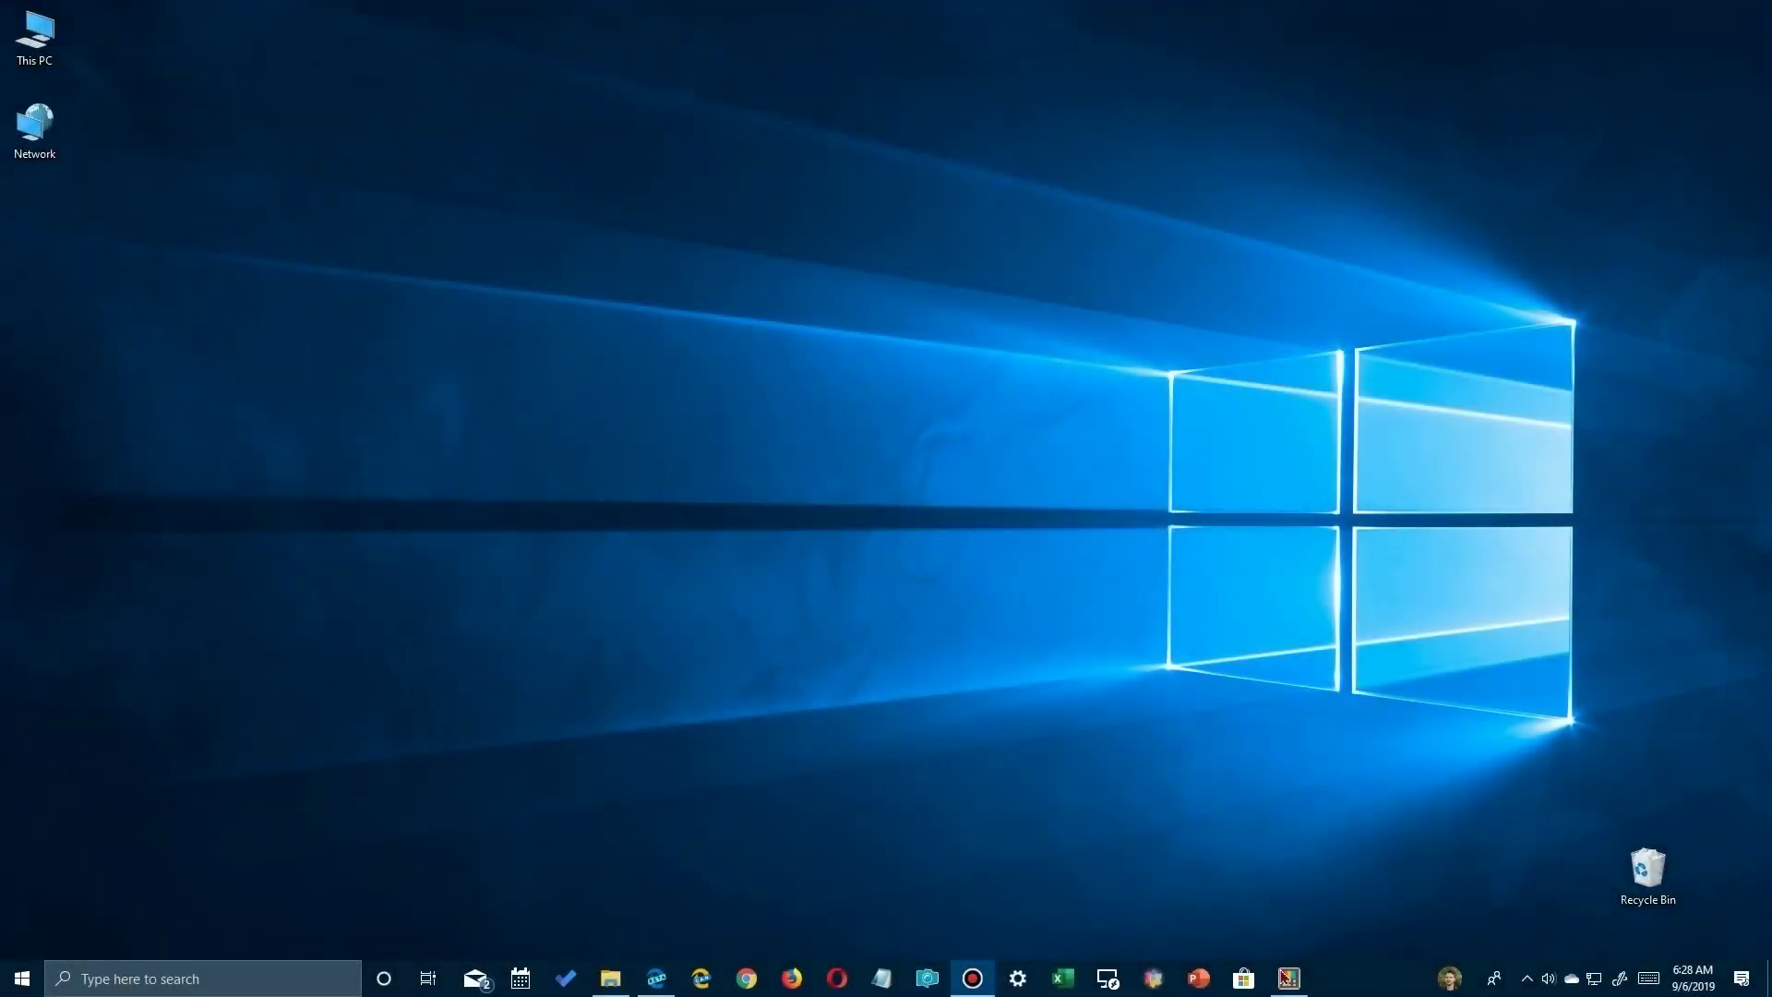
pyautogui.click(1286, 976)
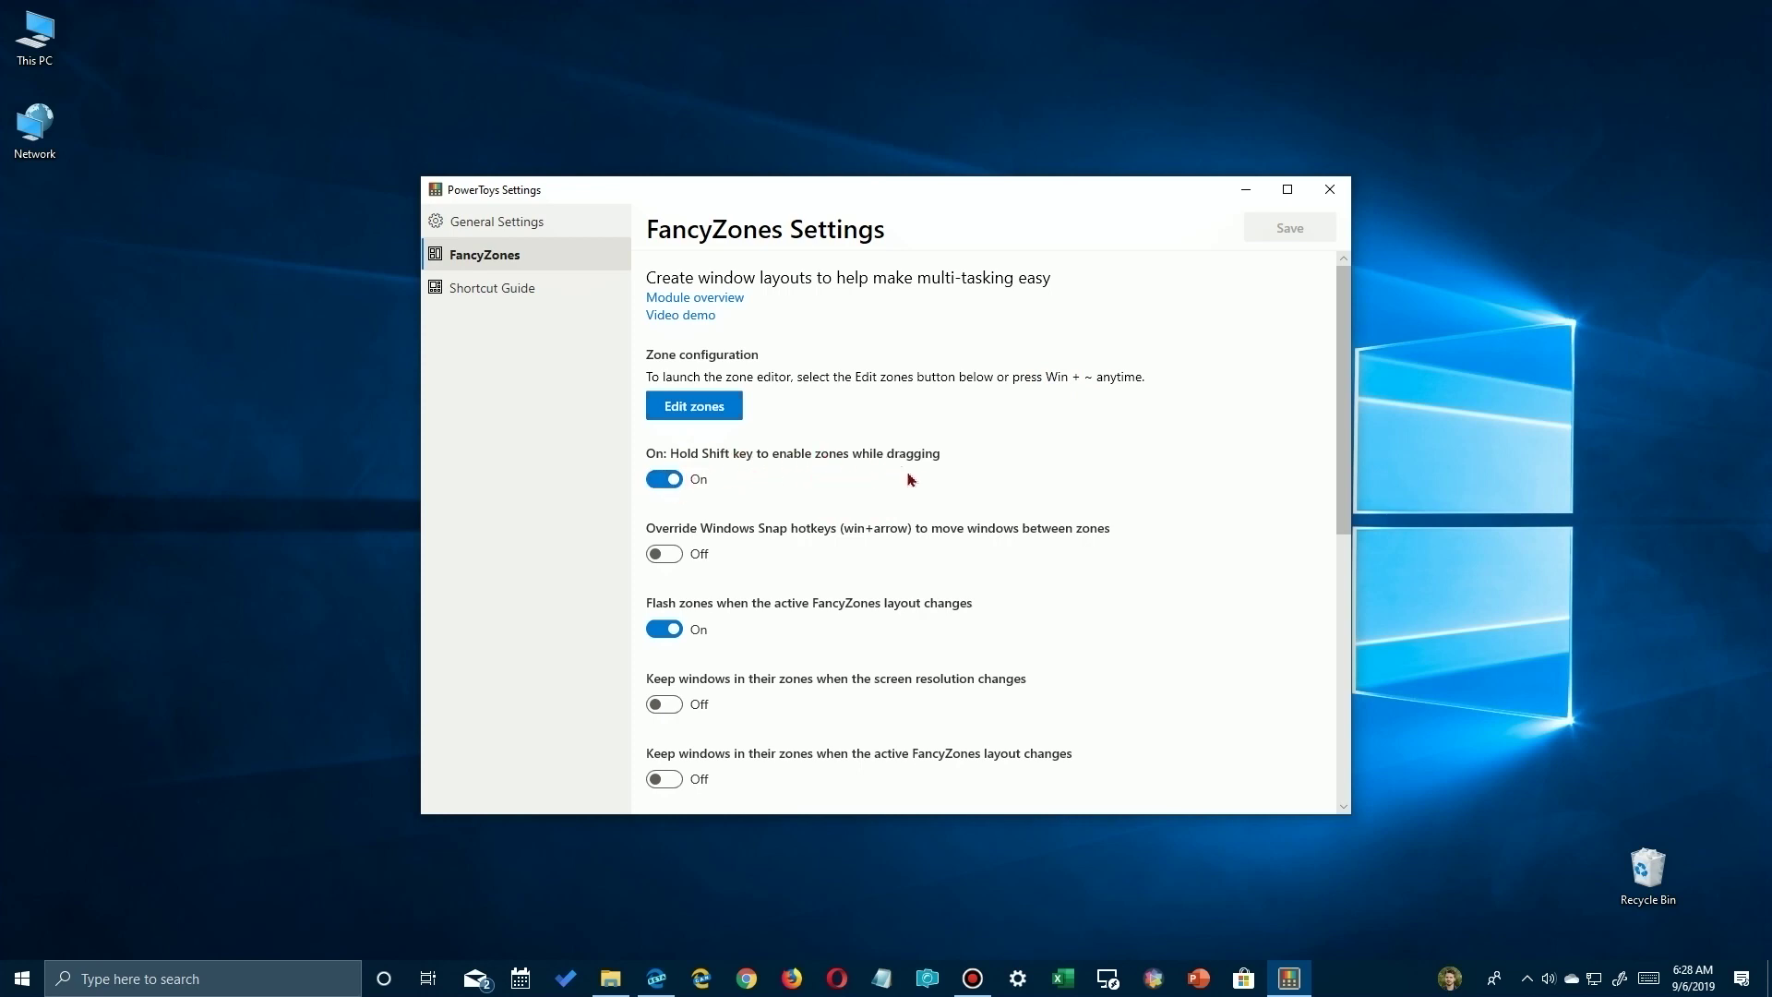
pyautogui.press('super+grave')
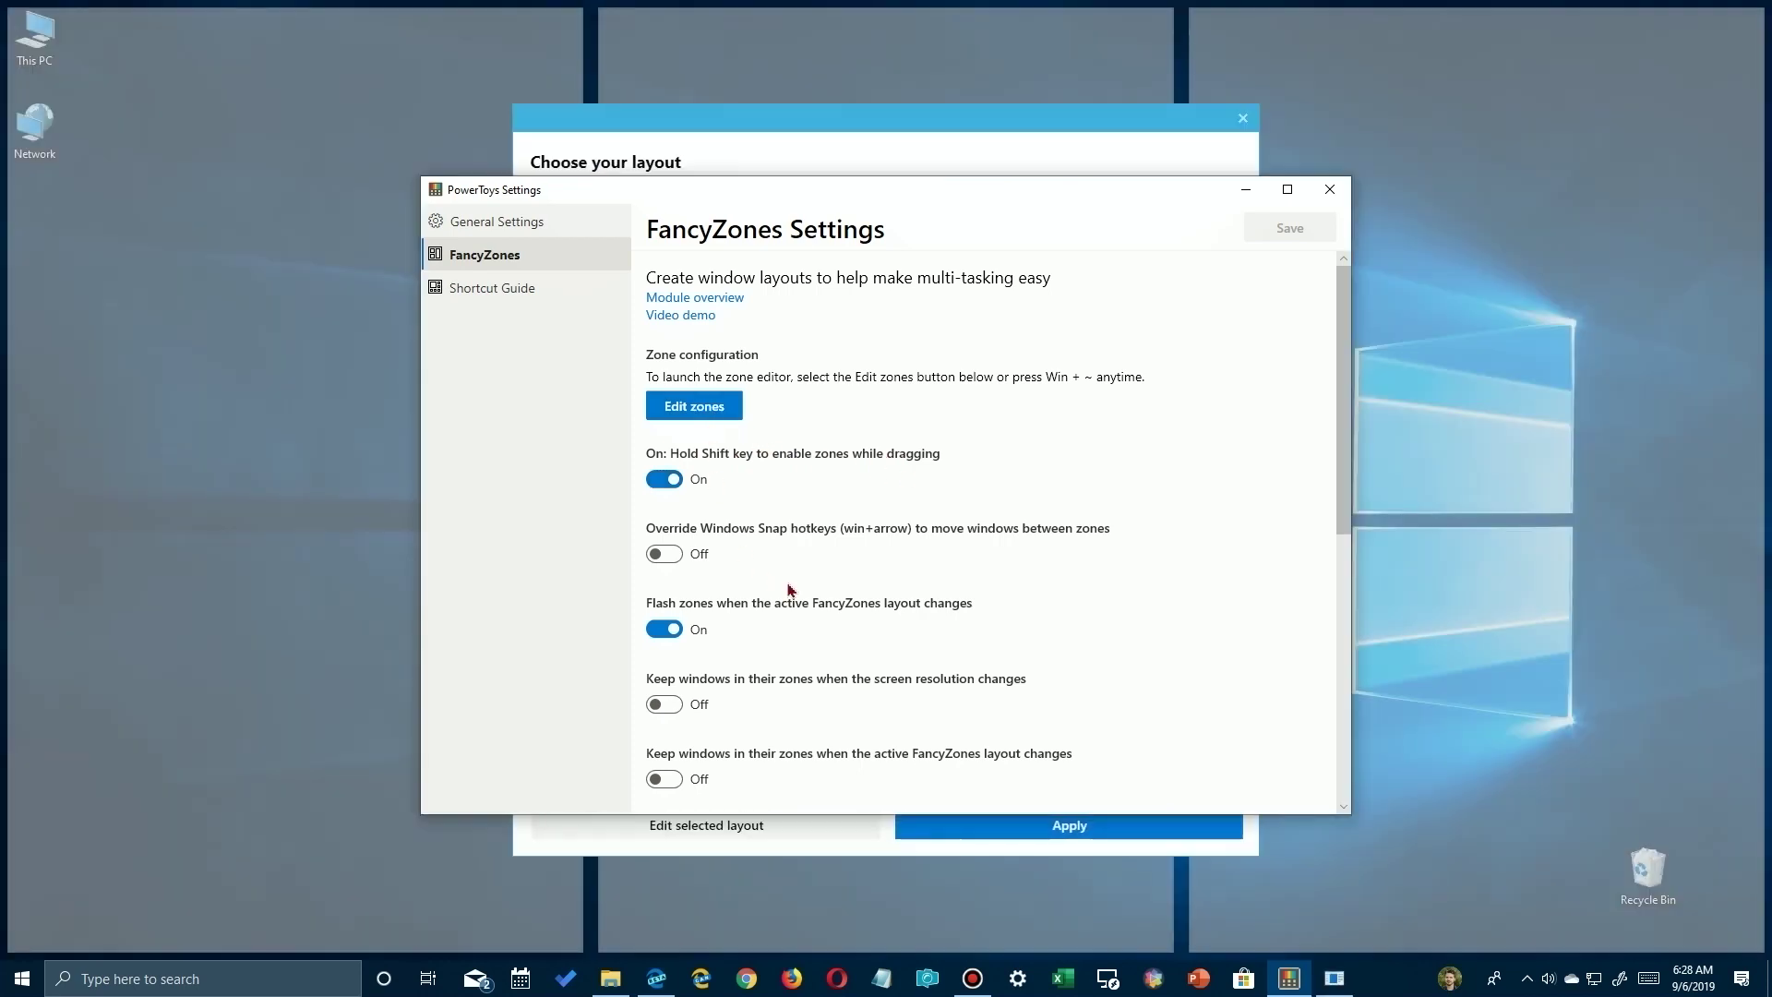
# Step: Start a new custom layout in the FancyZones editor and add three zones
pyautogui.click(1245, 190)
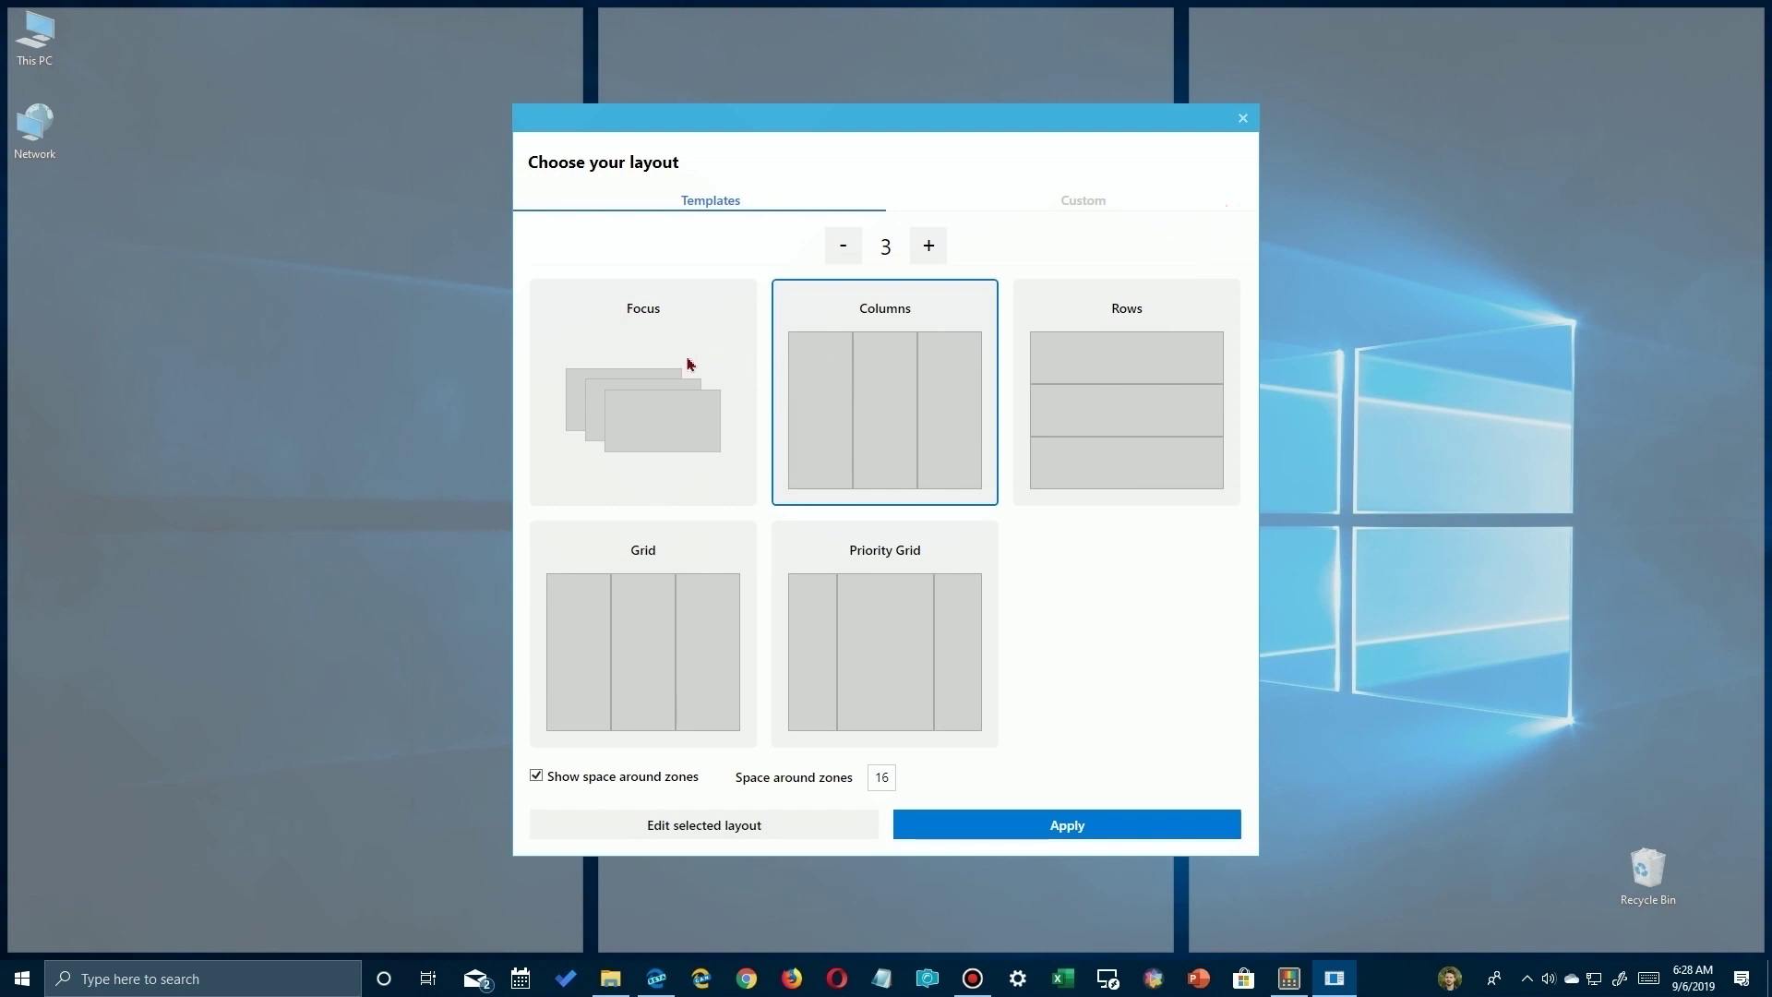
pyautogui.click(1090, 205)
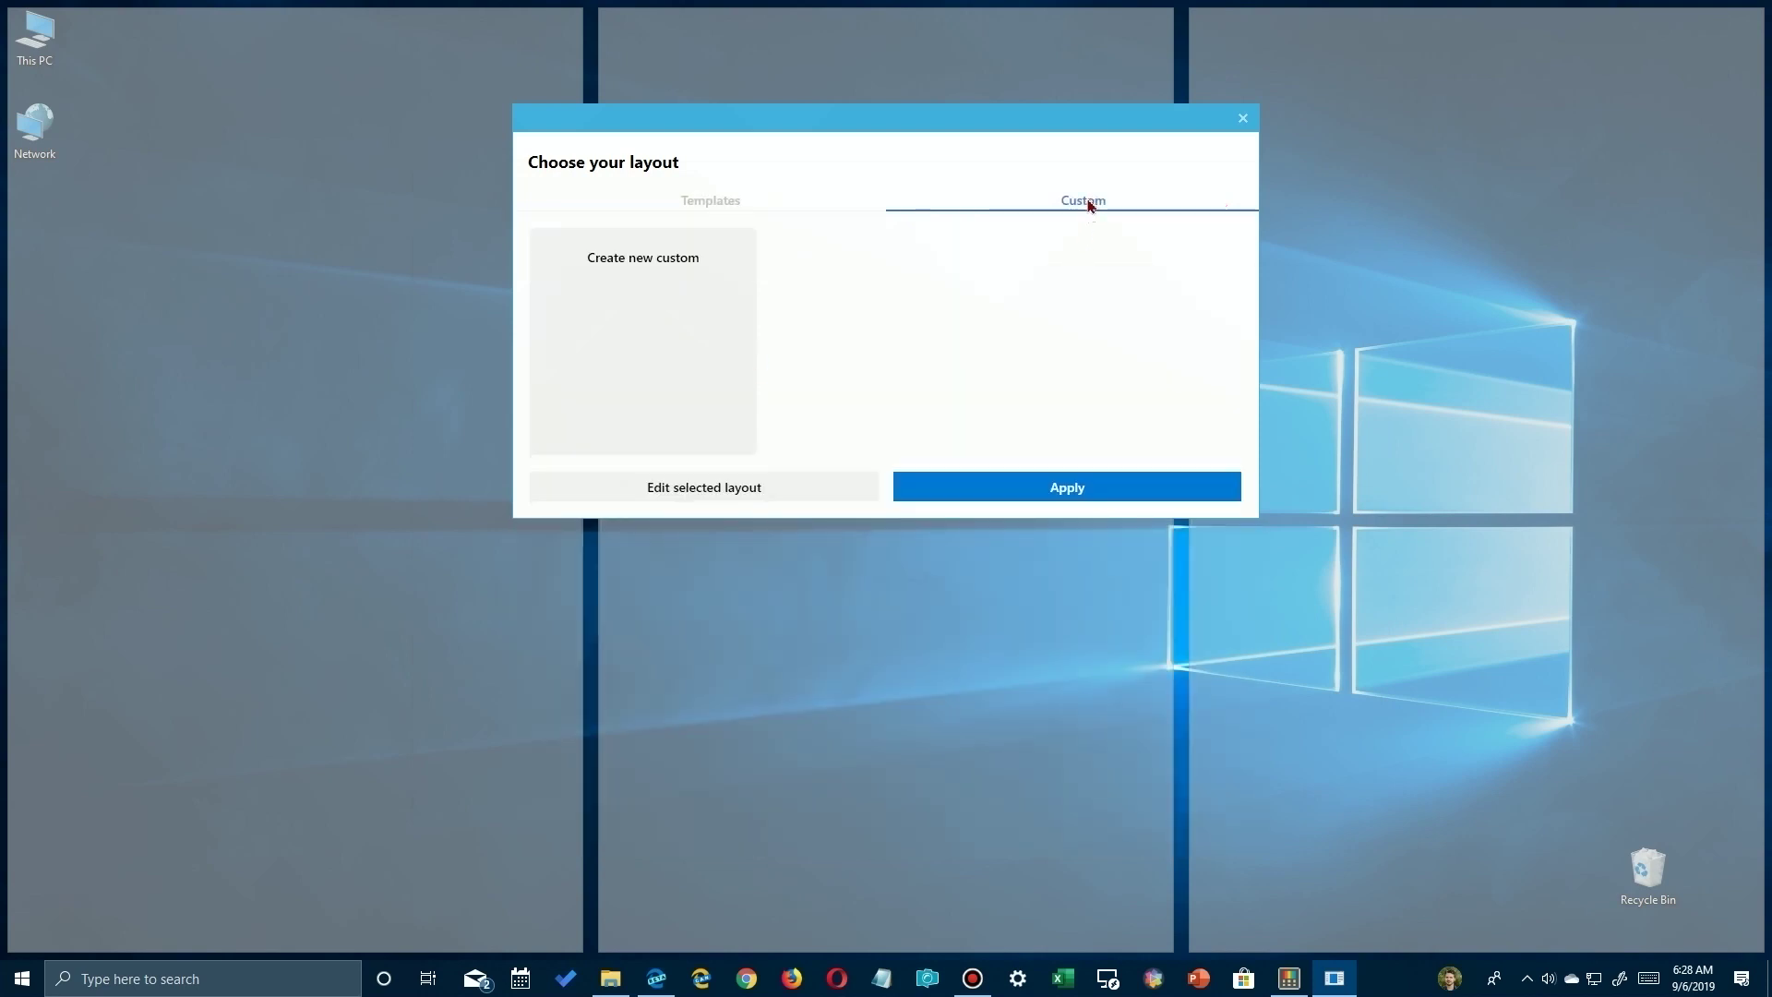
pyautogui.click(672, 348)
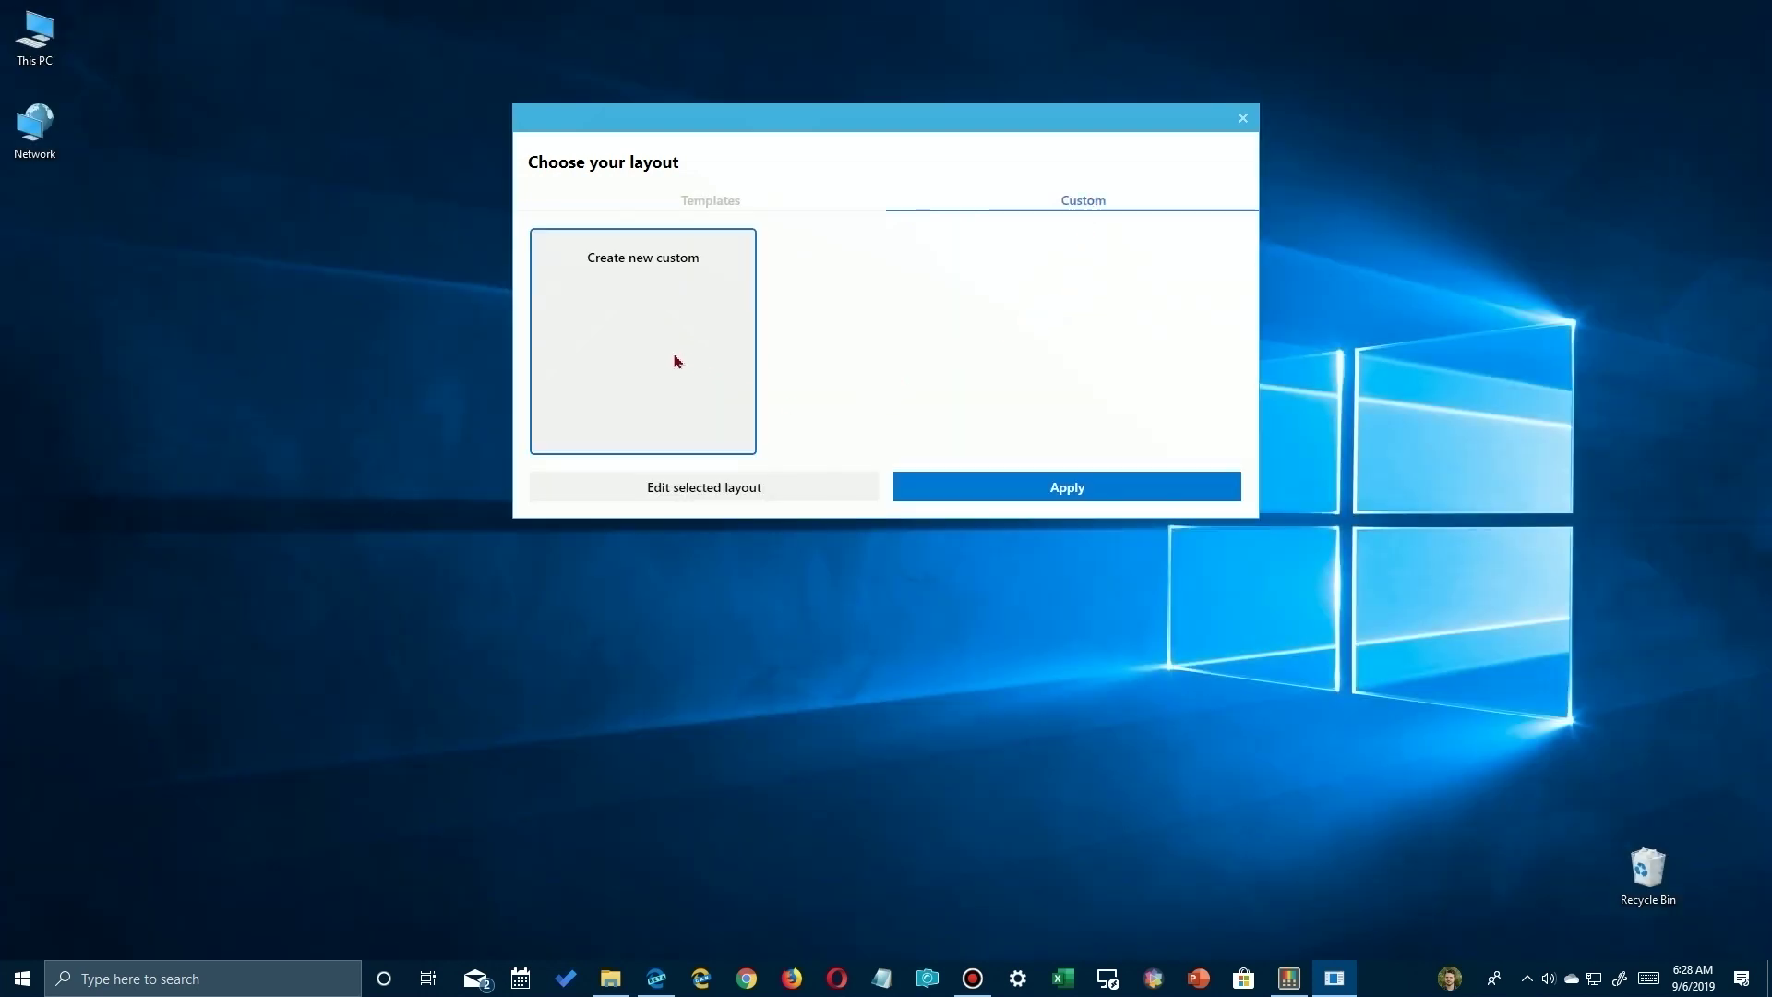
pyautogui.click(699, 480)
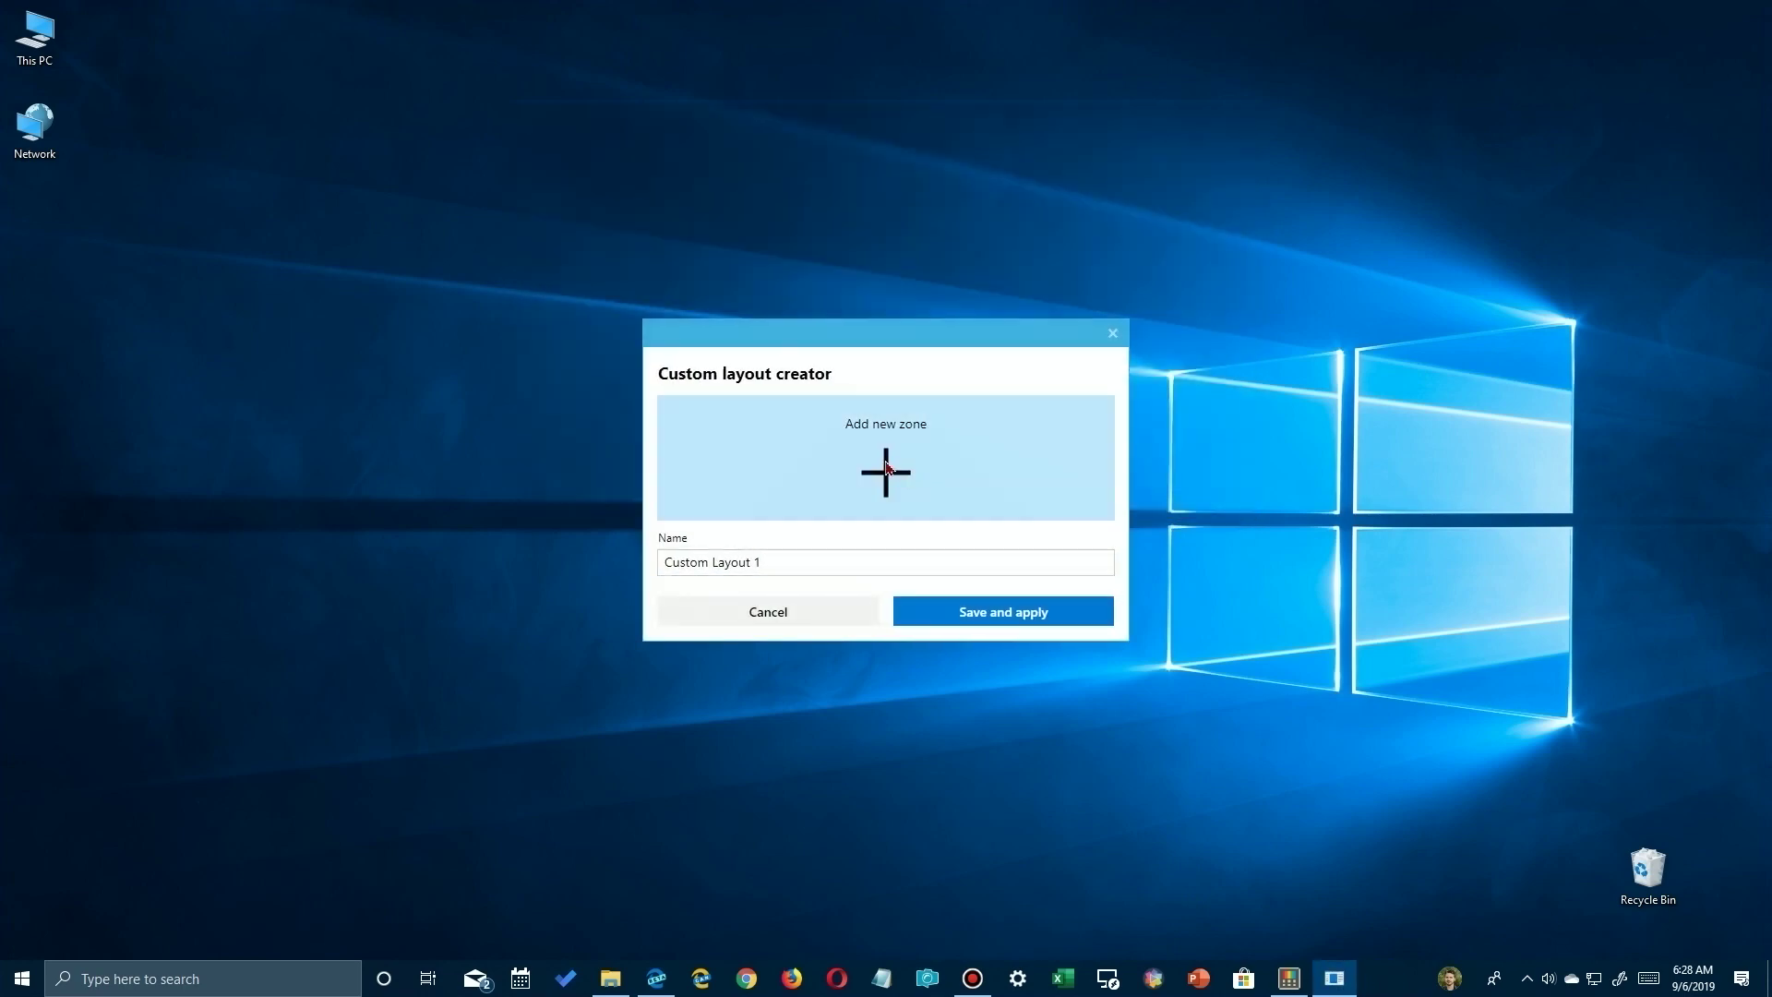
pyautogui.click(885, 468)
pyautogui.click(885, 467)
pyautogui.click(885, 468)
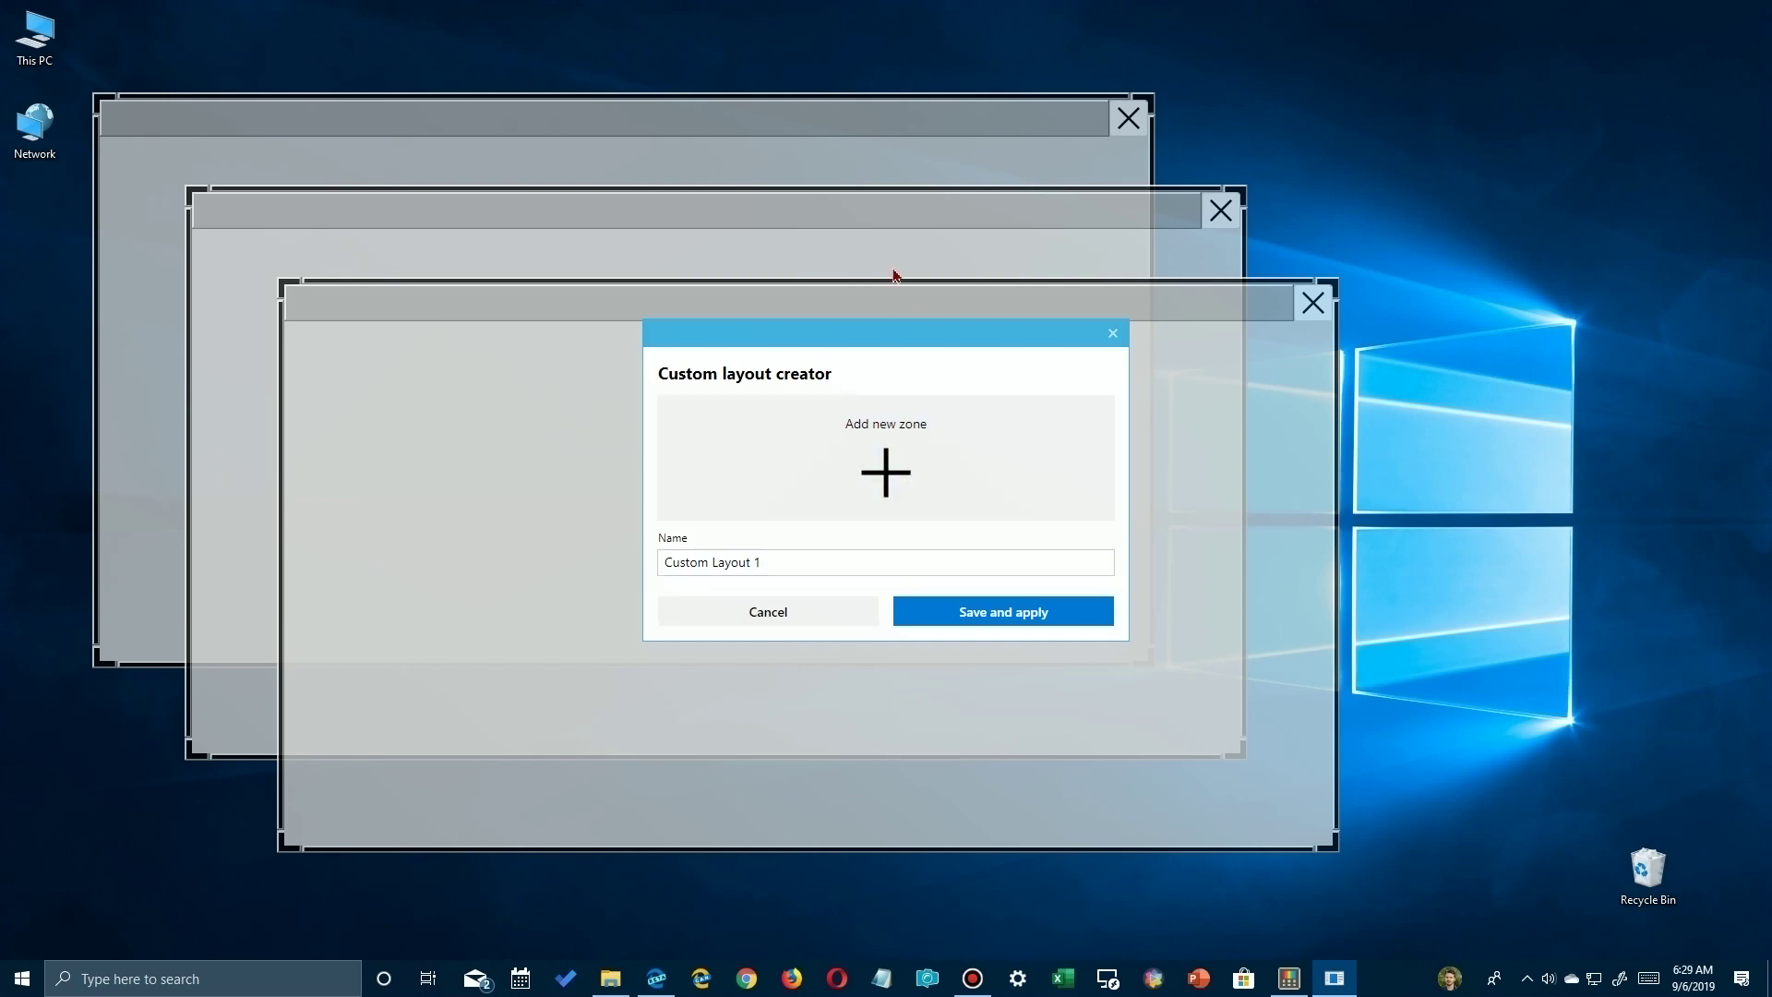
# Step: Arrange the zones top-left, top-right and lower-left, then save and apply Custom Layout 1
pyautogui.click(934, 307)
pyautogui.moveTo(934, 307); pyautogui.dragTo(1131, 379)
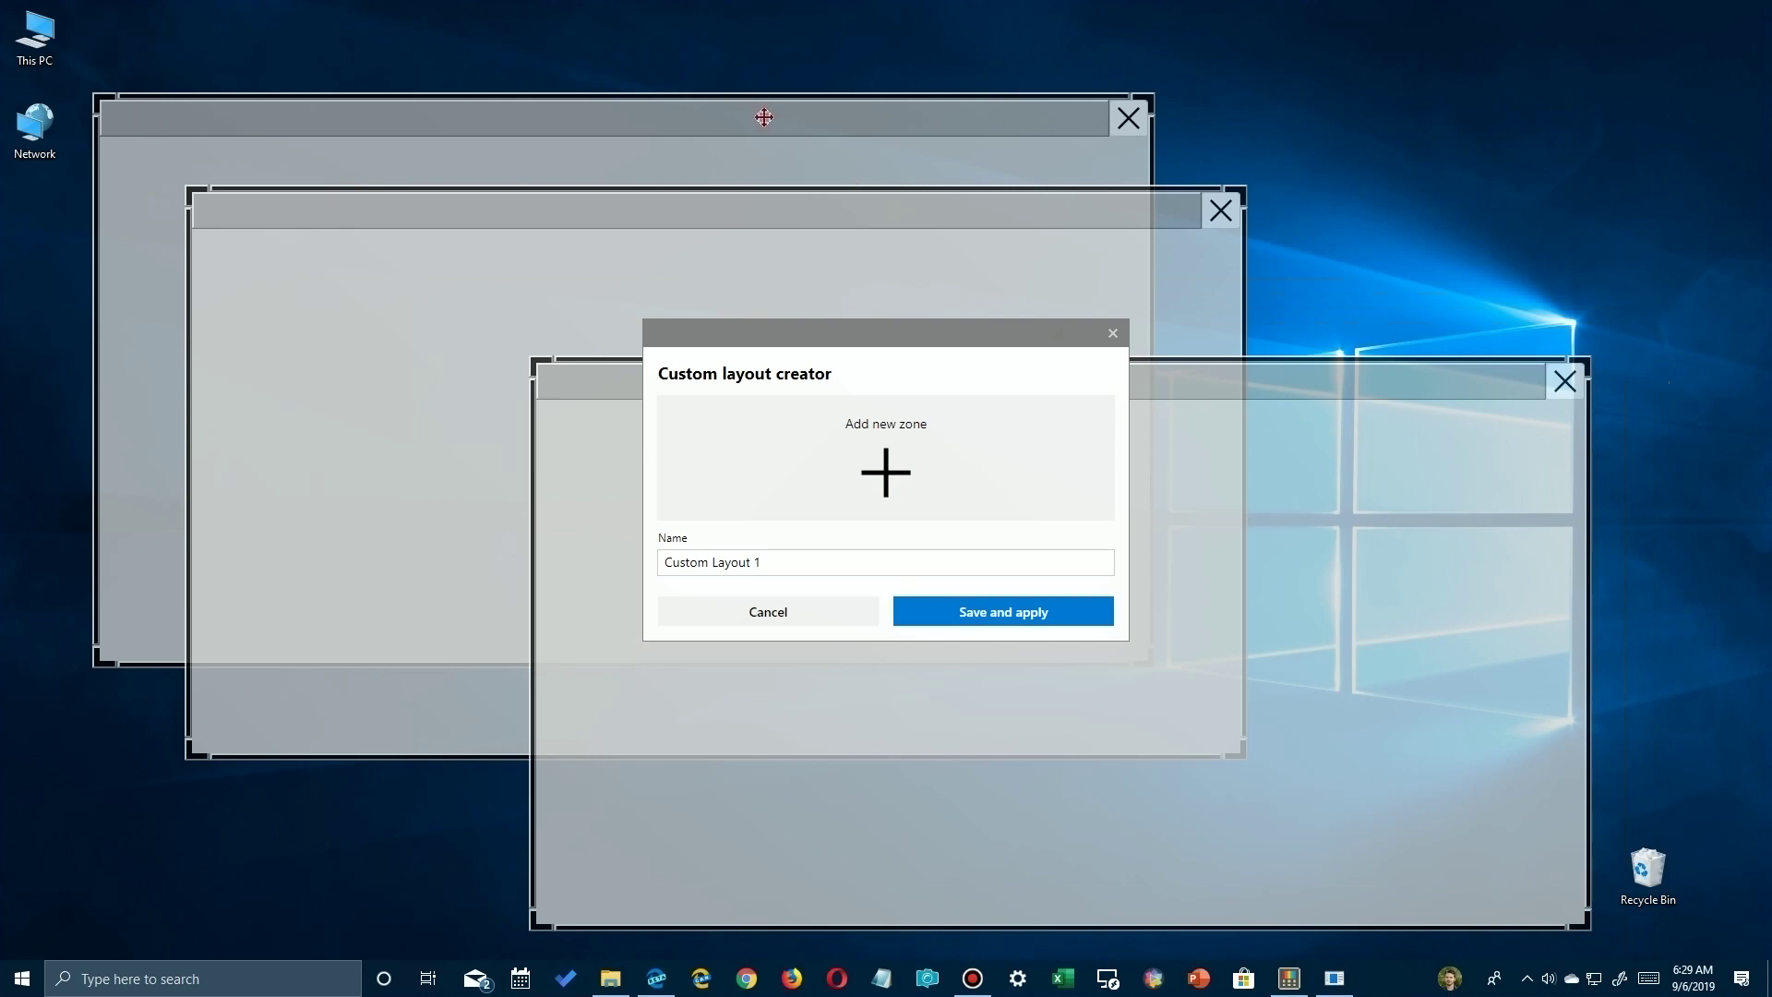
pyautogui.moveTo(763, 111); pyautogui.dragTo(696, 52)
pyautogui.moveTo(1123, 209); pyautogui.dragTo(1606, 87)
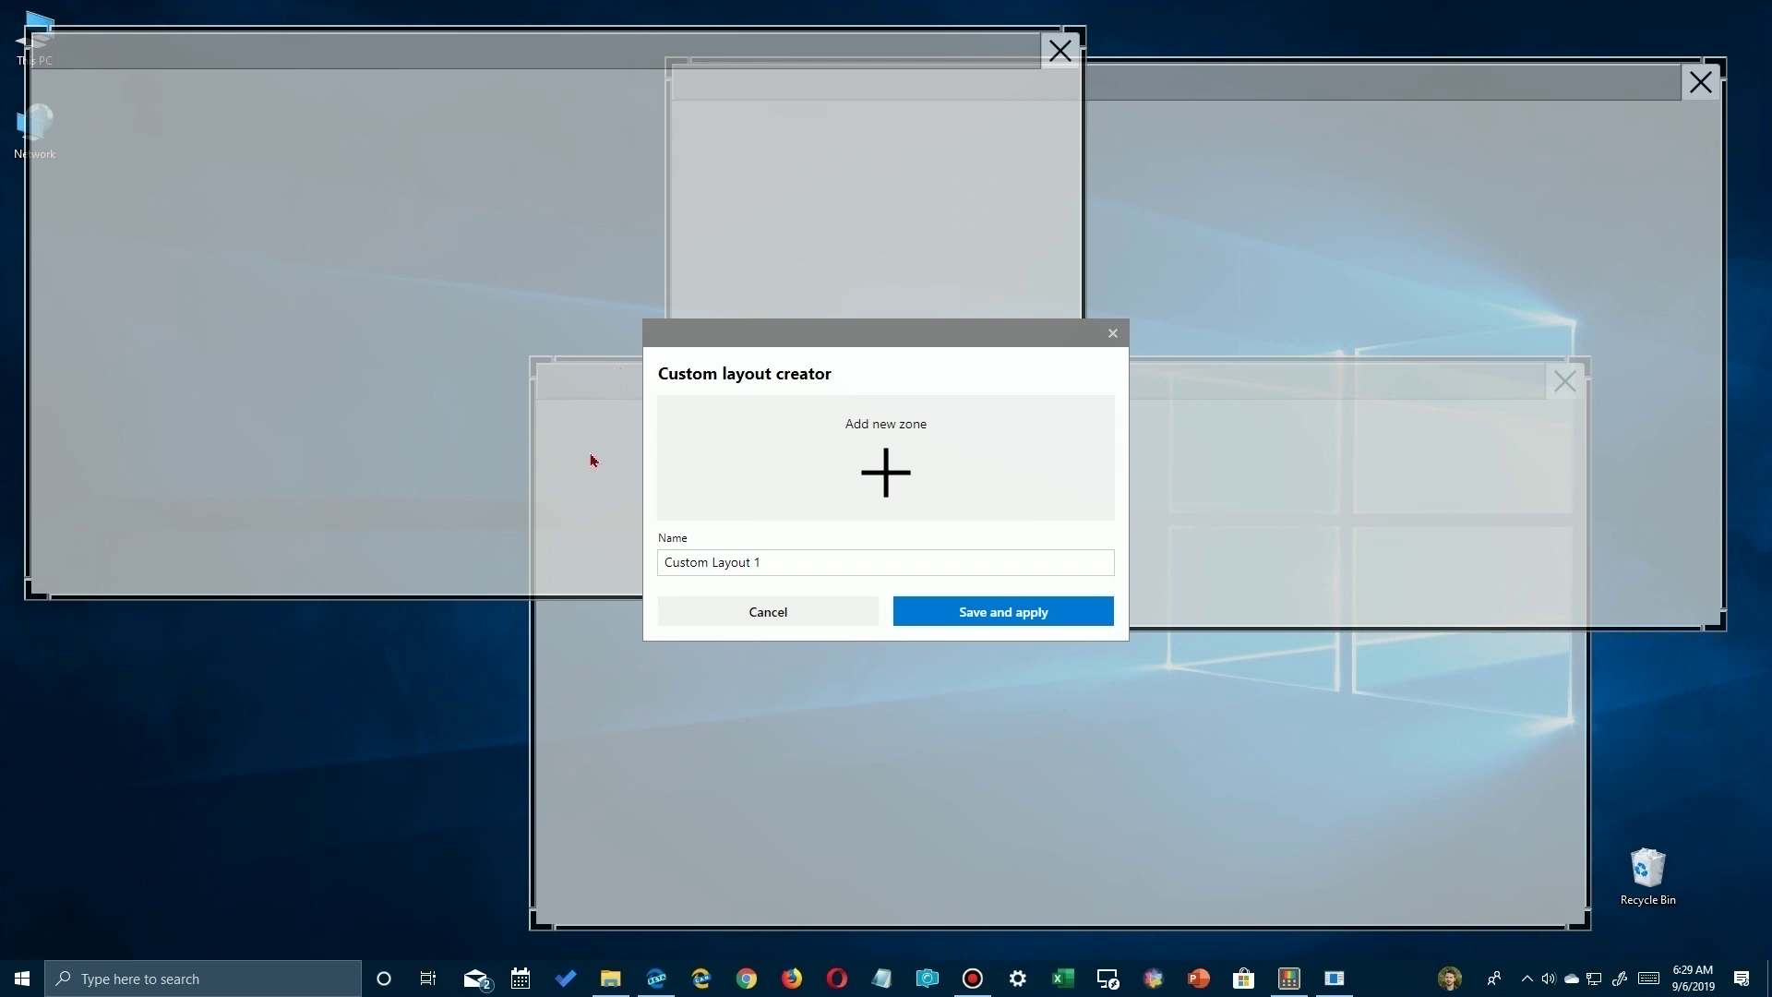
pyautogui.click(1165, 747)
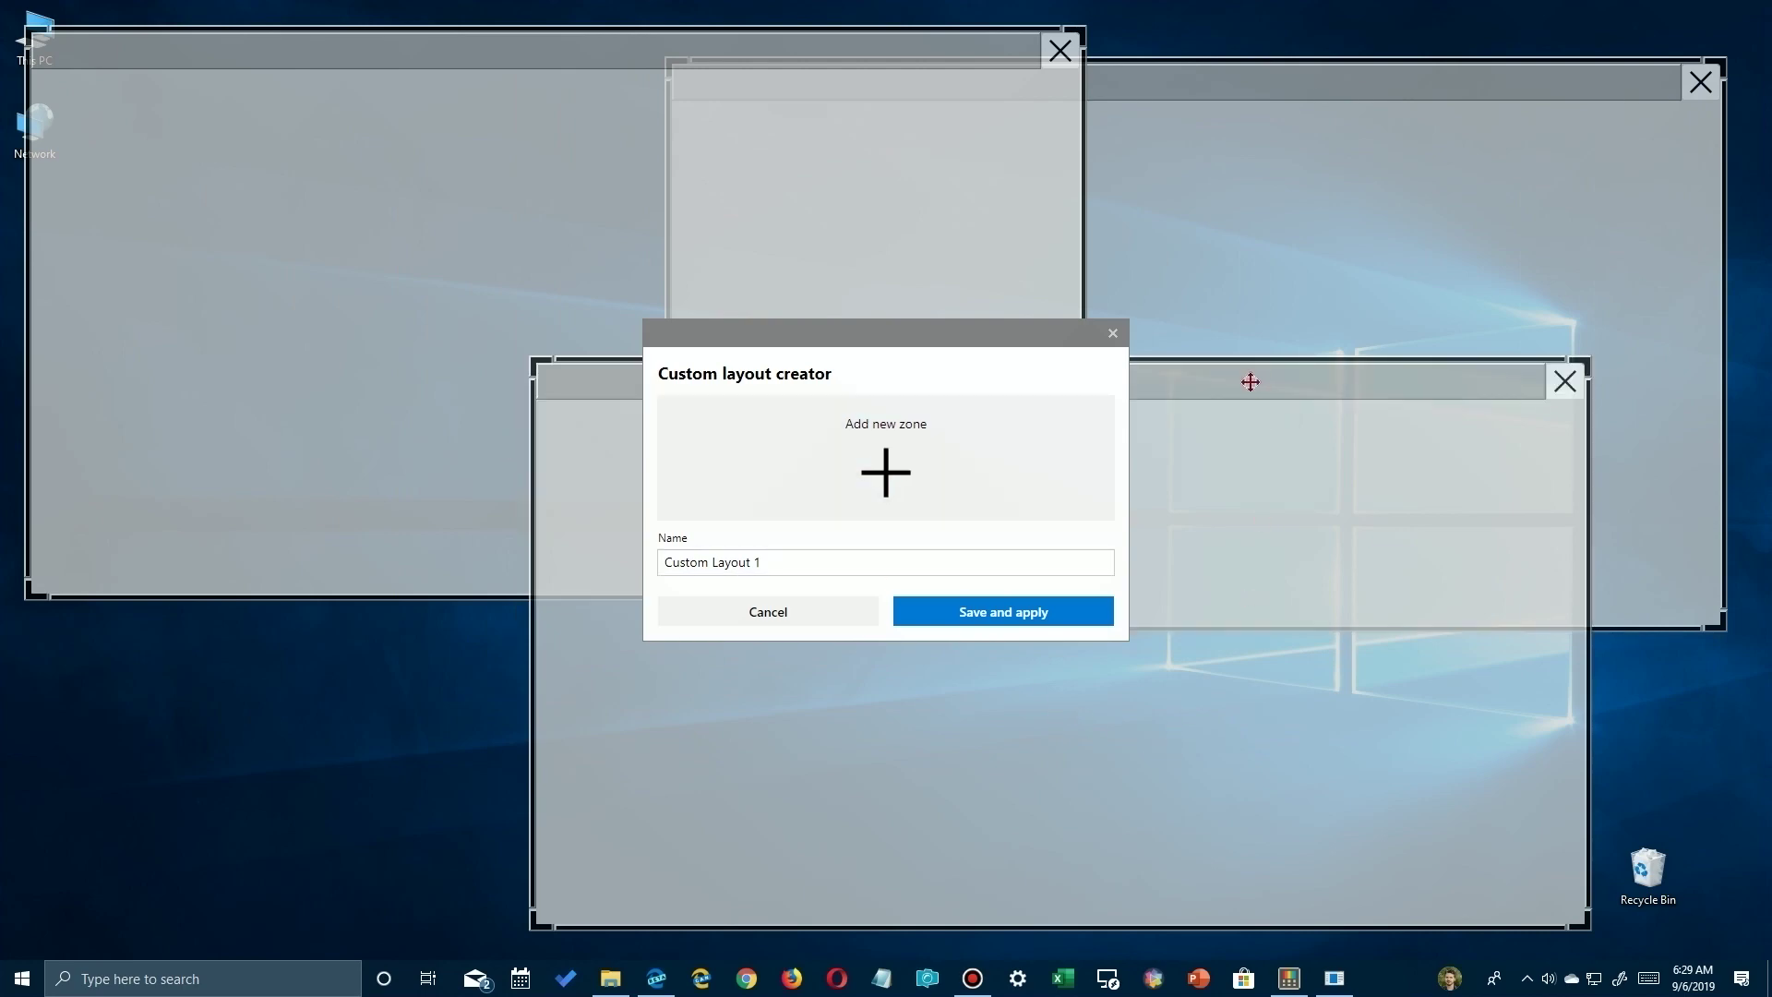
pyautogui.moveTo(1251, 367); pyautogui.dragTo(909, 500)
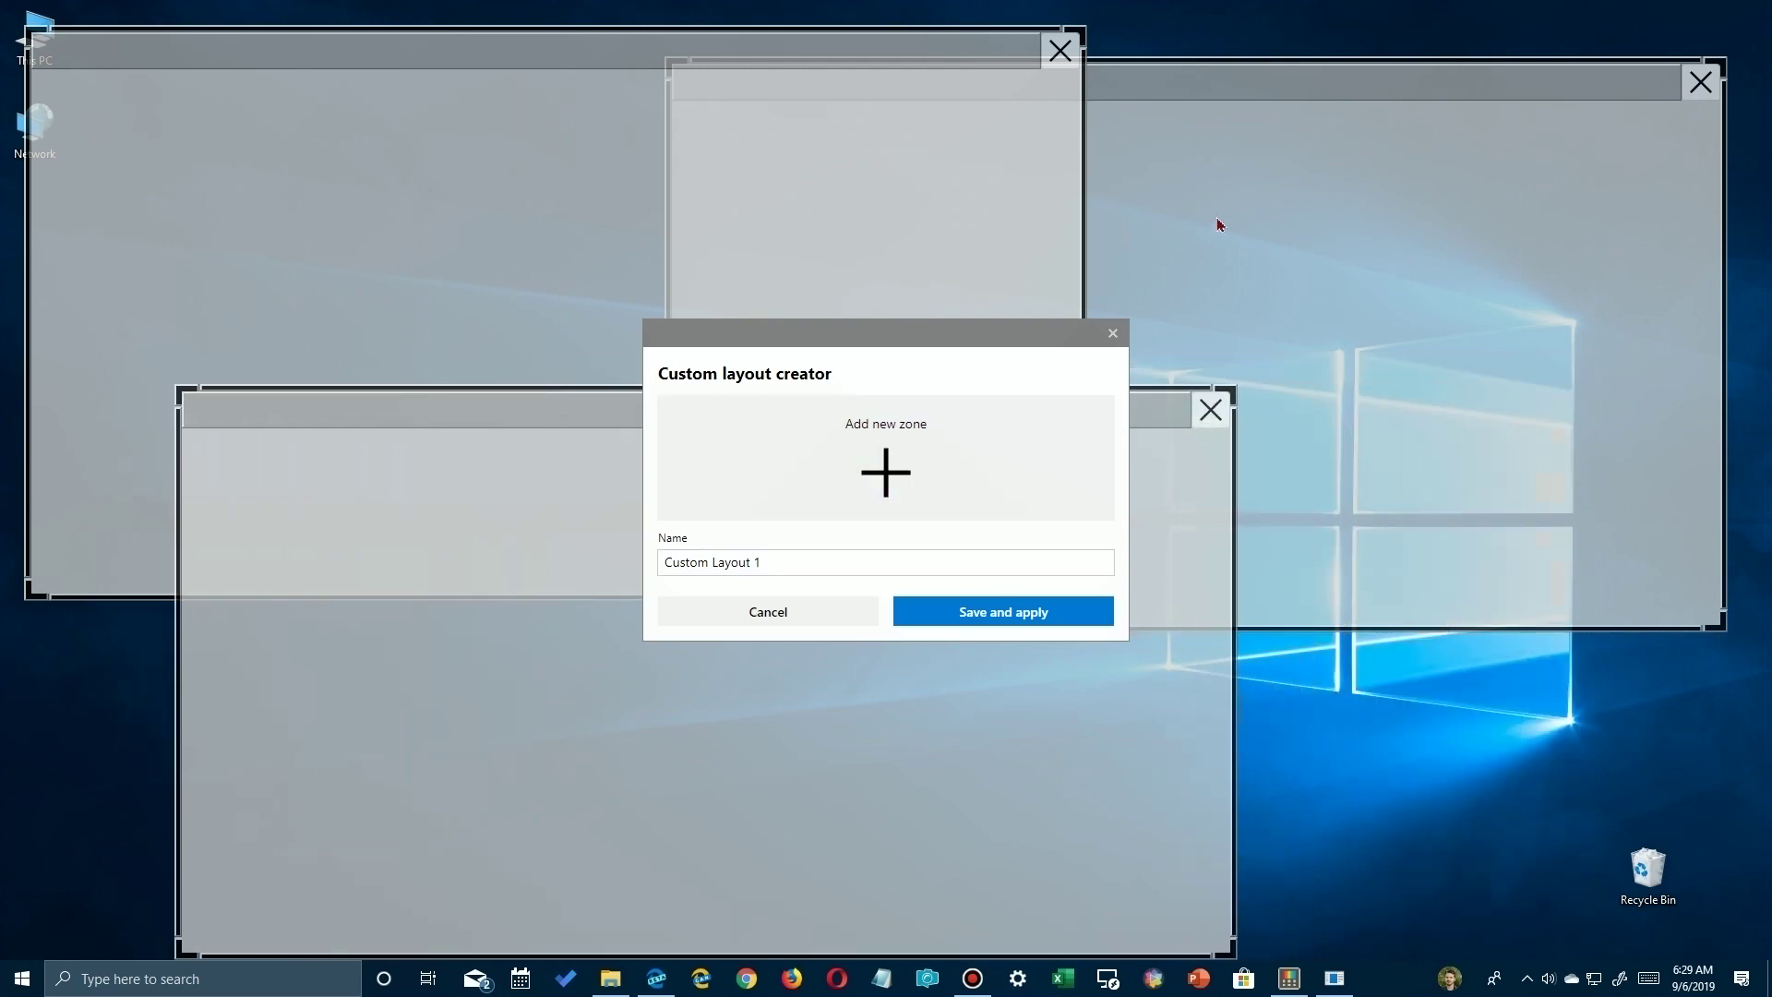
pyautogui.click(1195, 81)
pyautogui.moveTo(1197, 81); pyautogui.dragTo(1218, 137)
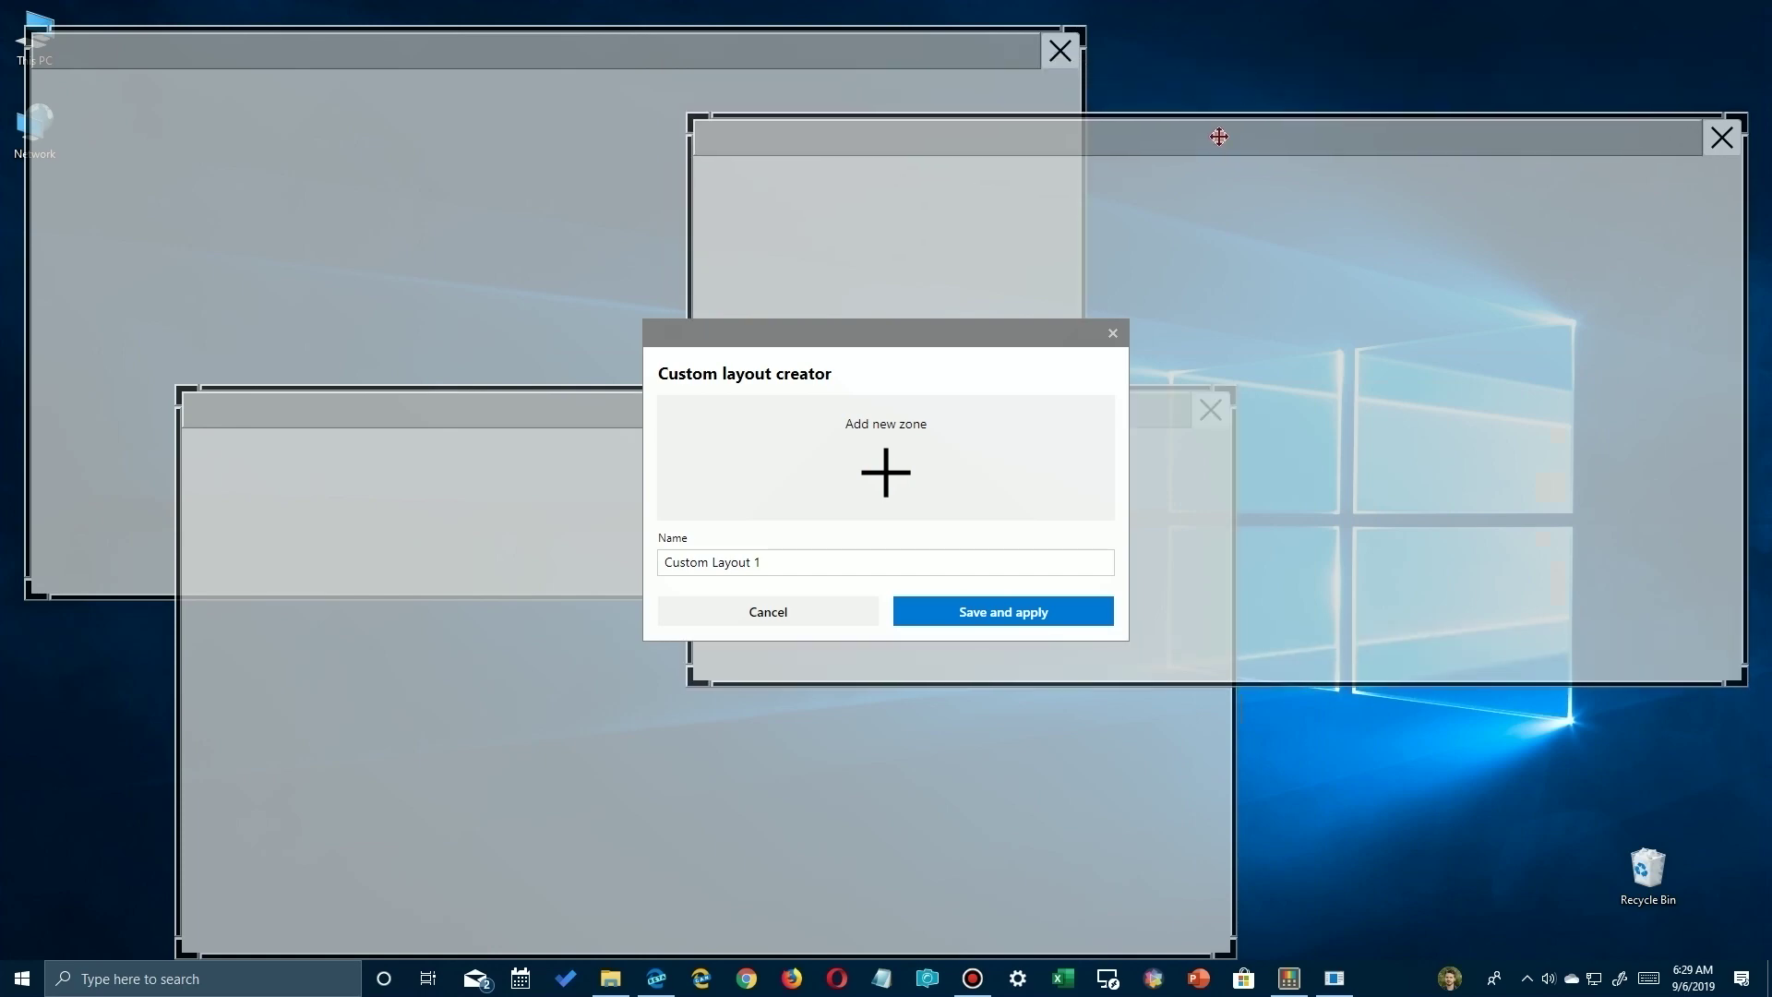
pyautogui.click(535, 429)
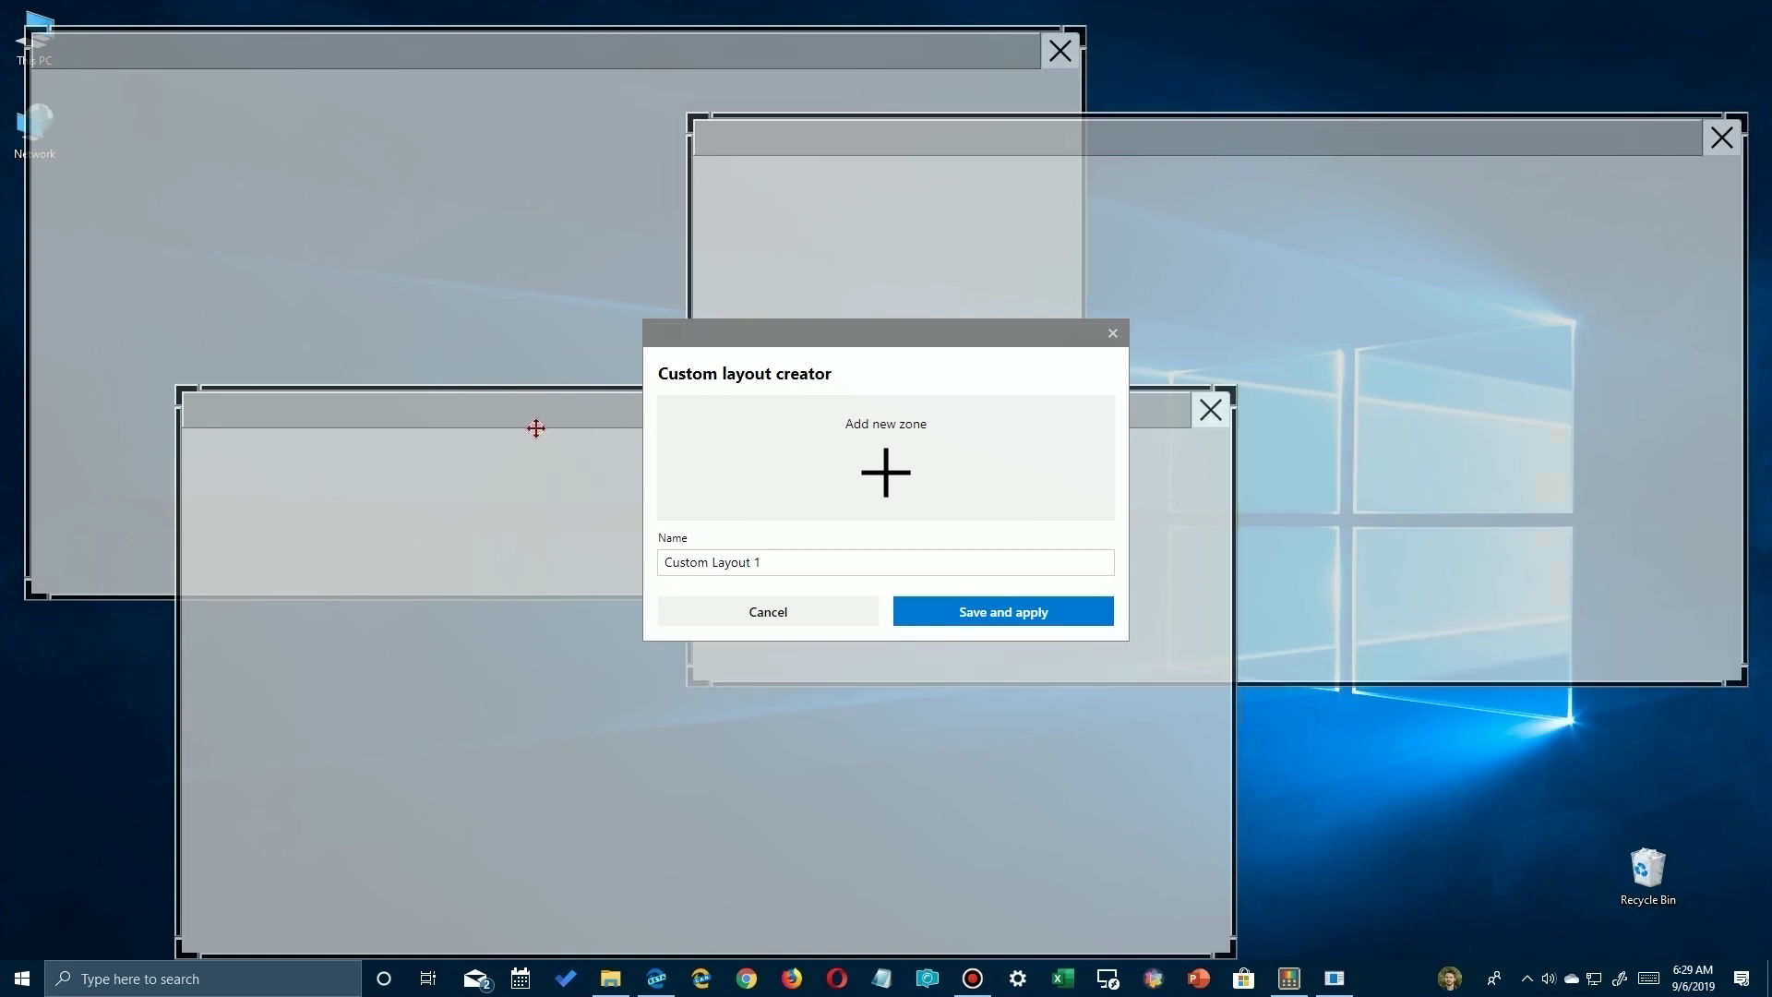
pyautogui.click(941, 616)
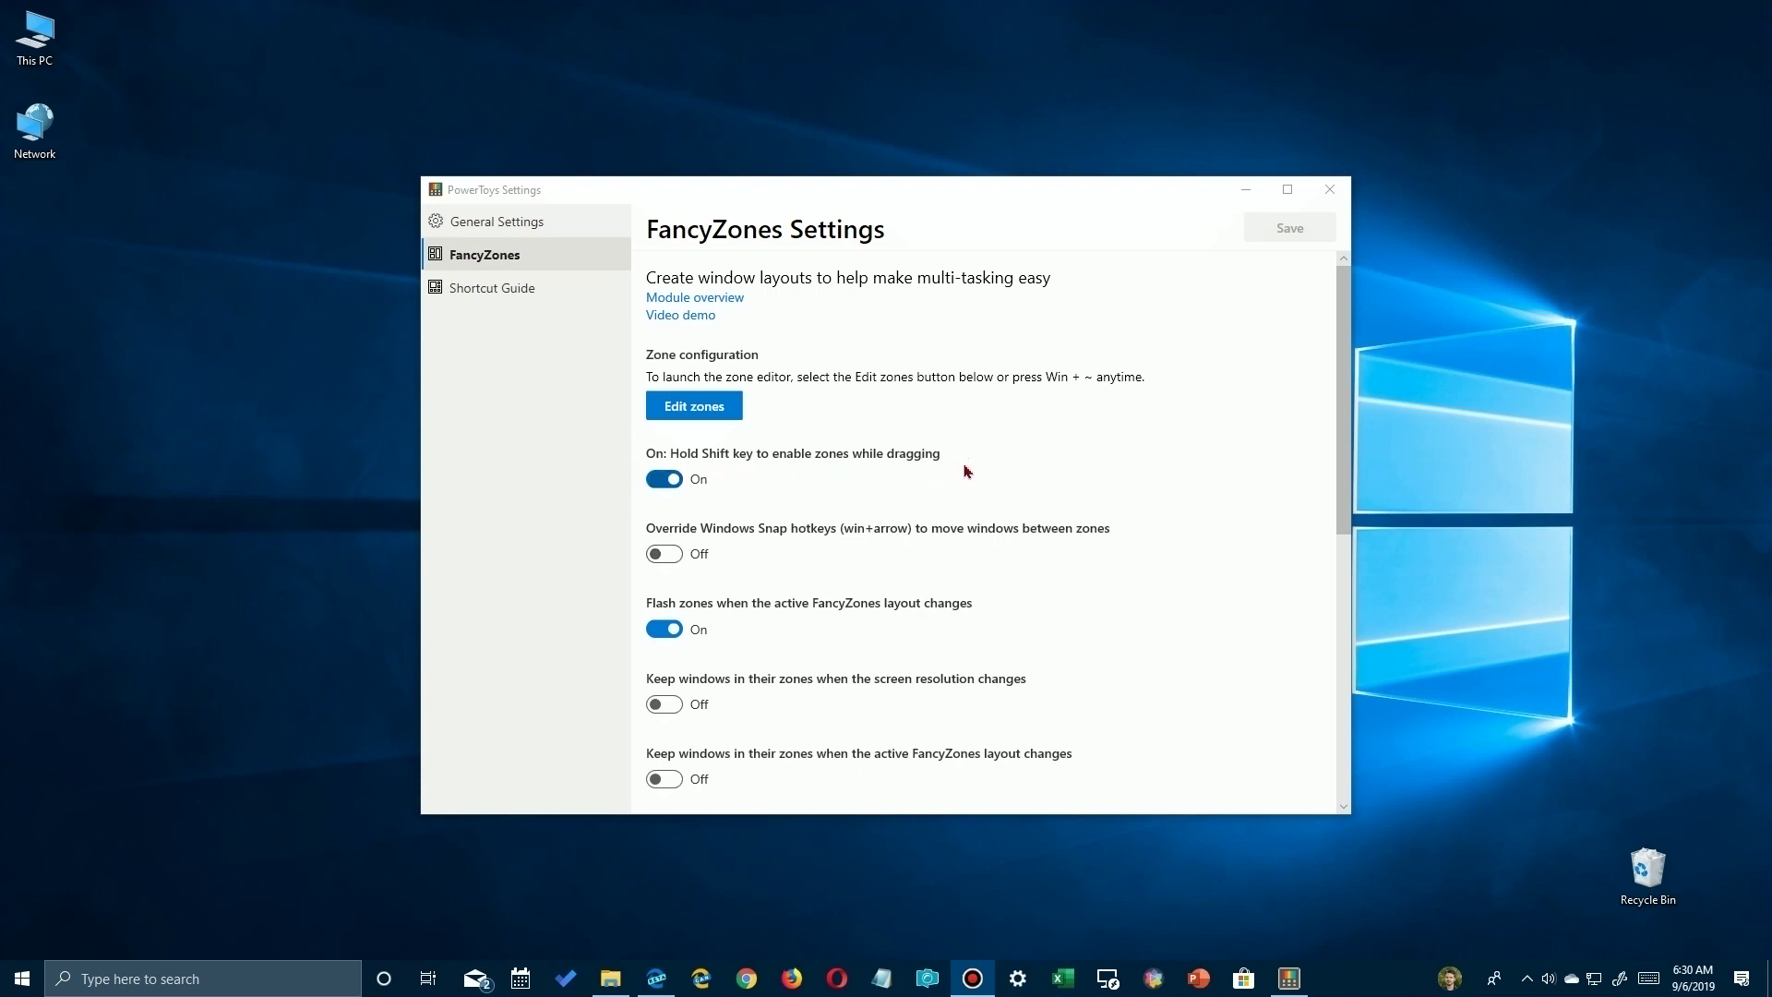
# Step: Snap Settings lower-left, Notepad upper-right and Microsoft Store top-left, then clear the desktop
pyautogui.click(1244, 189)
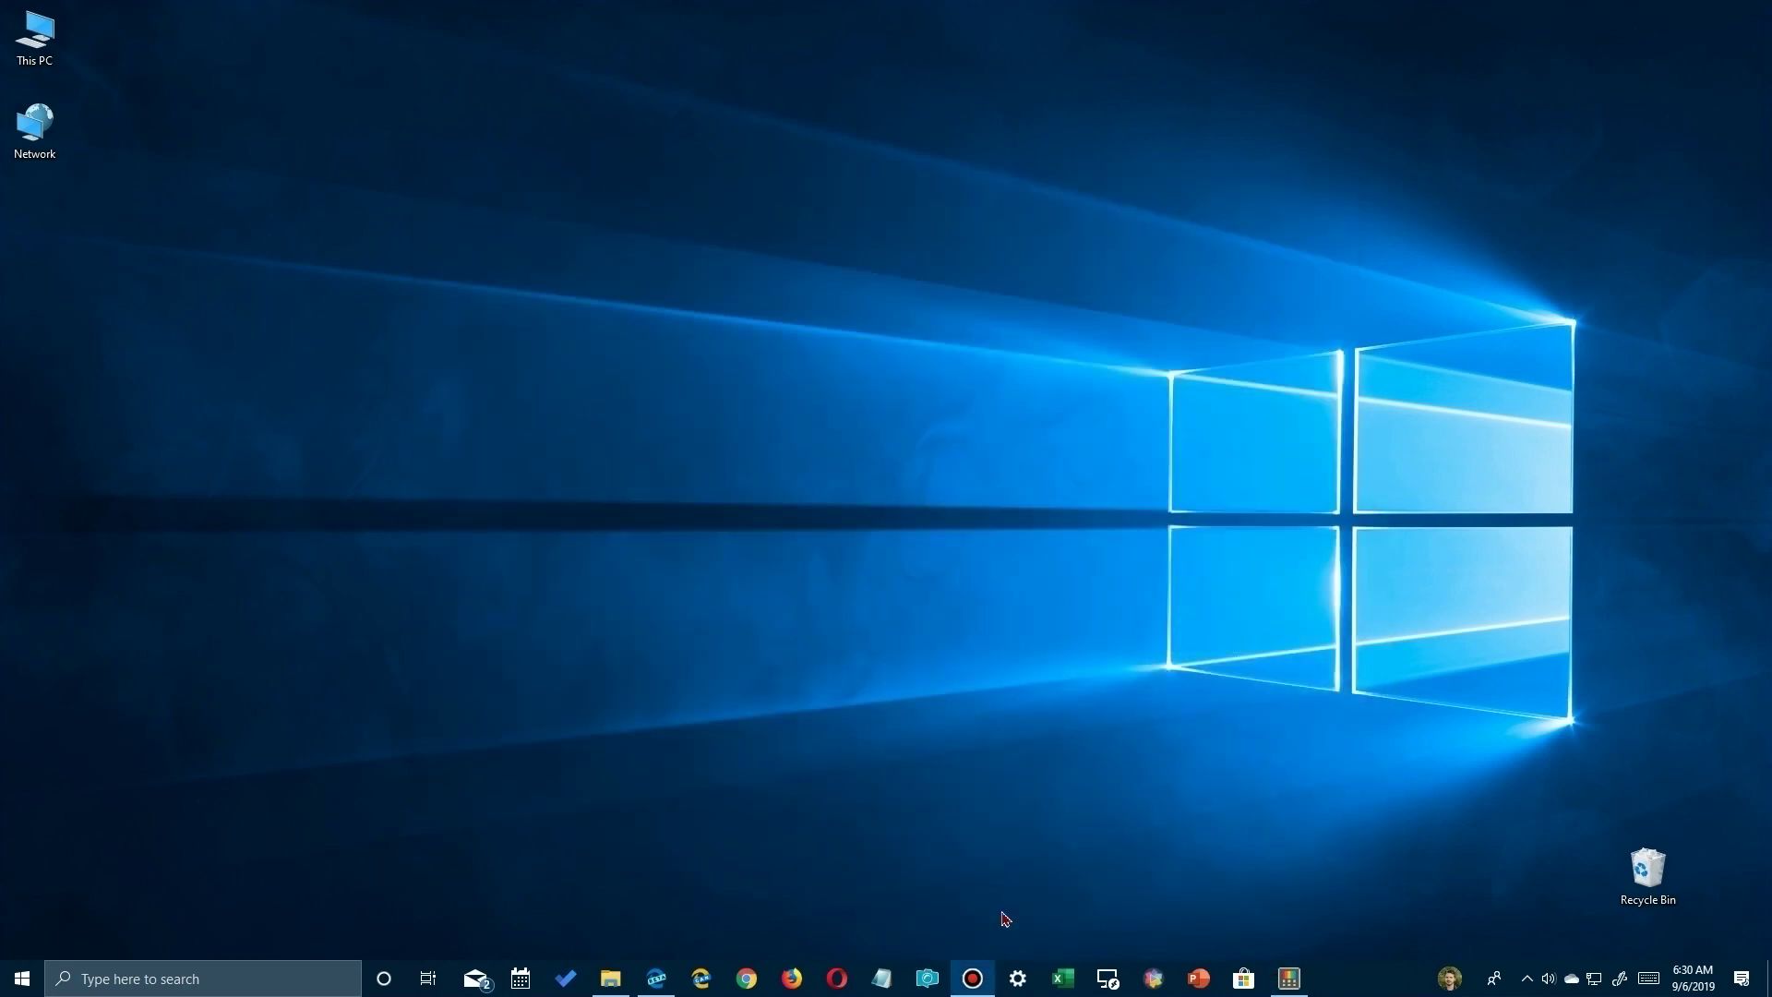
pyautogui.click(1018, 979)
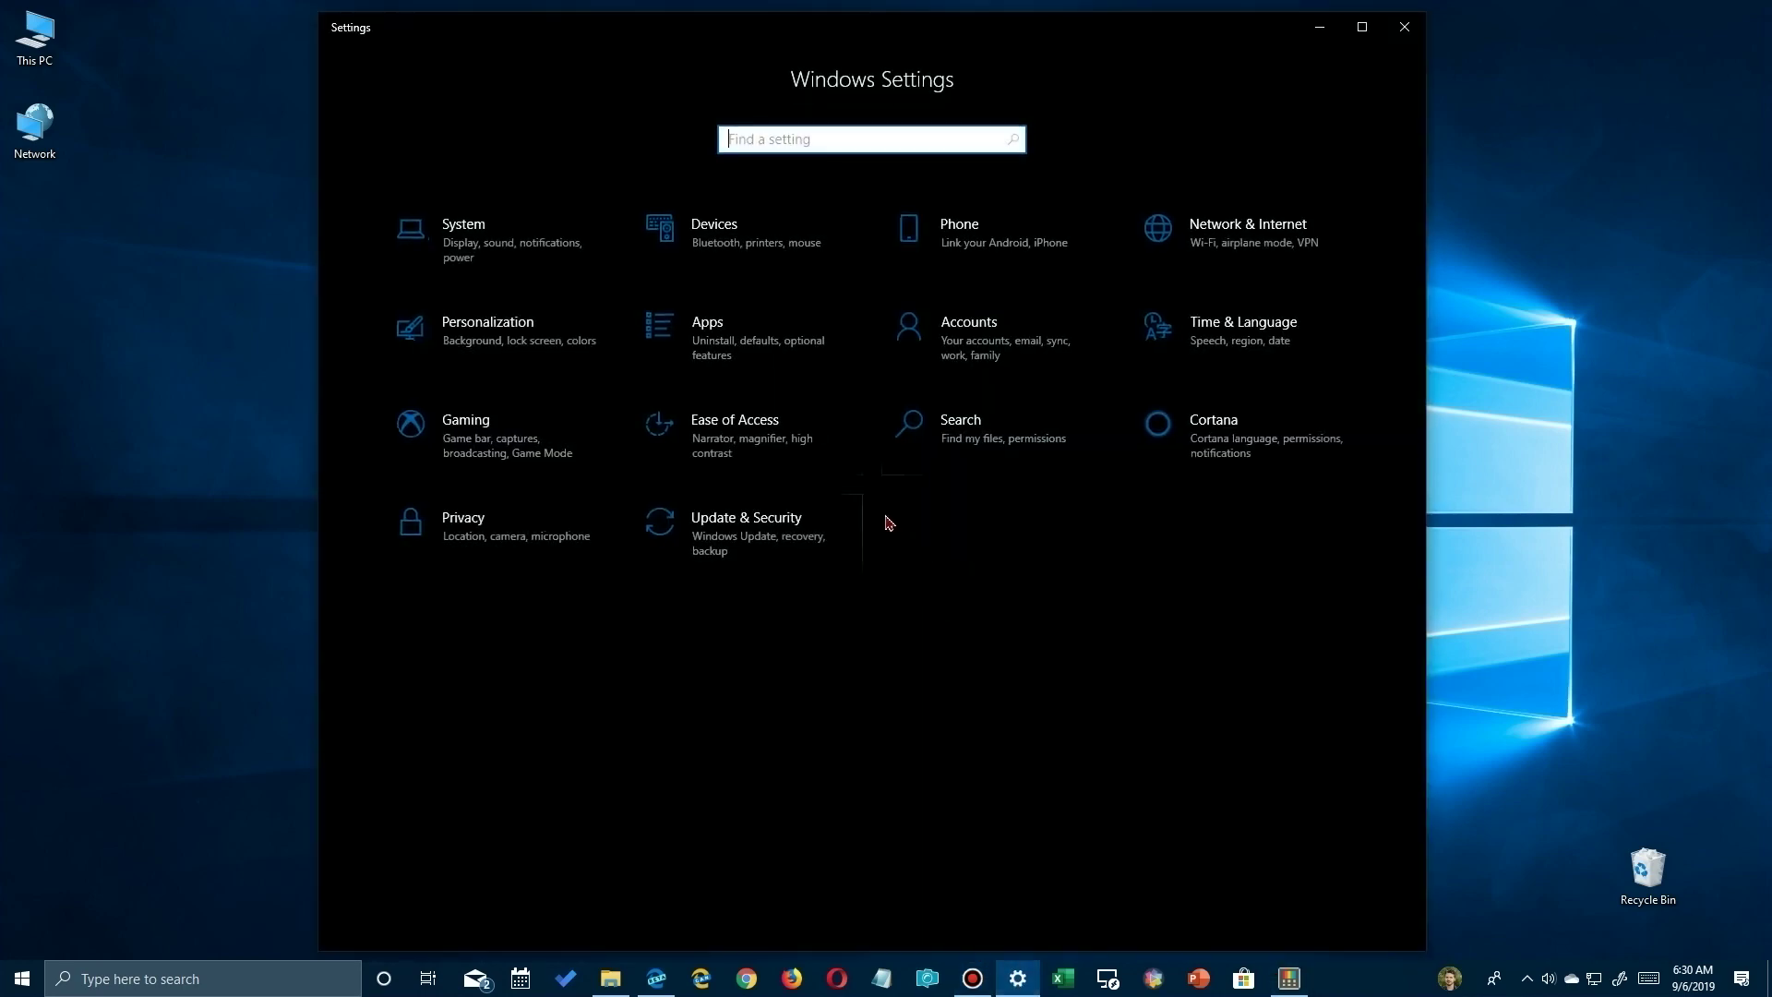
pyautogui.moveTo(458, 48); pyautogui.dragTo(655, 374)
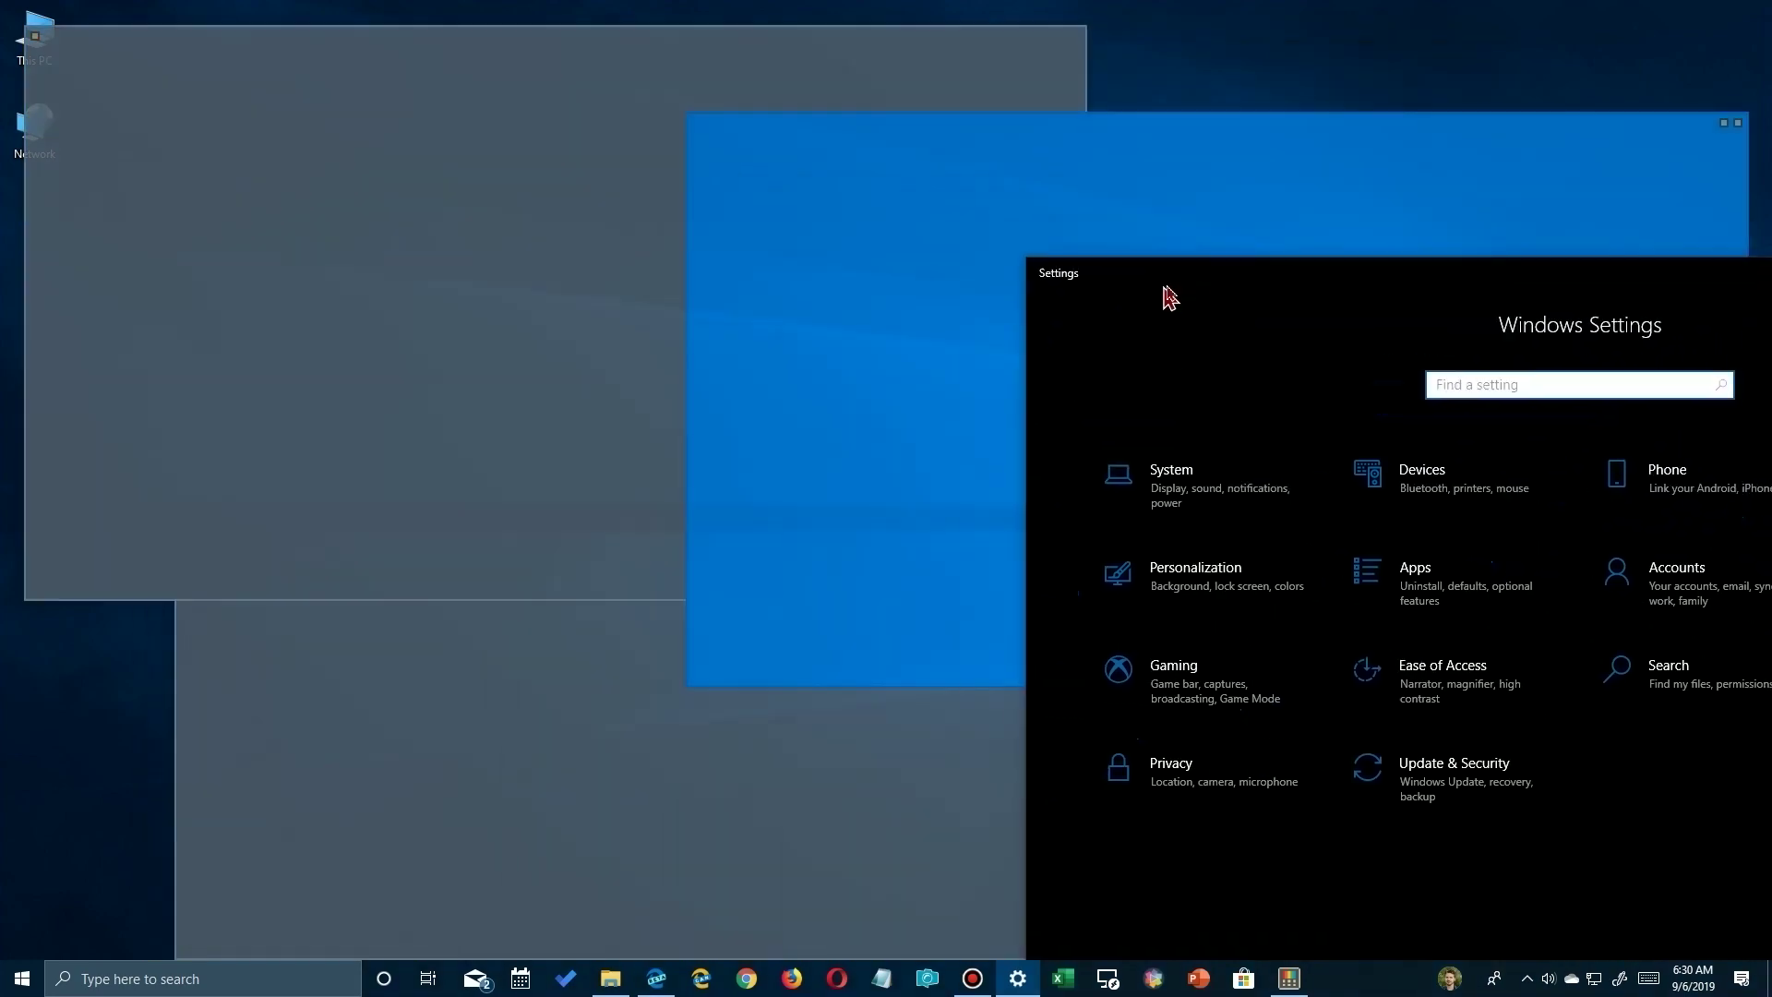
pyautogui.moveTo(1170, 297); pyautogui.dragTo(479, 753)
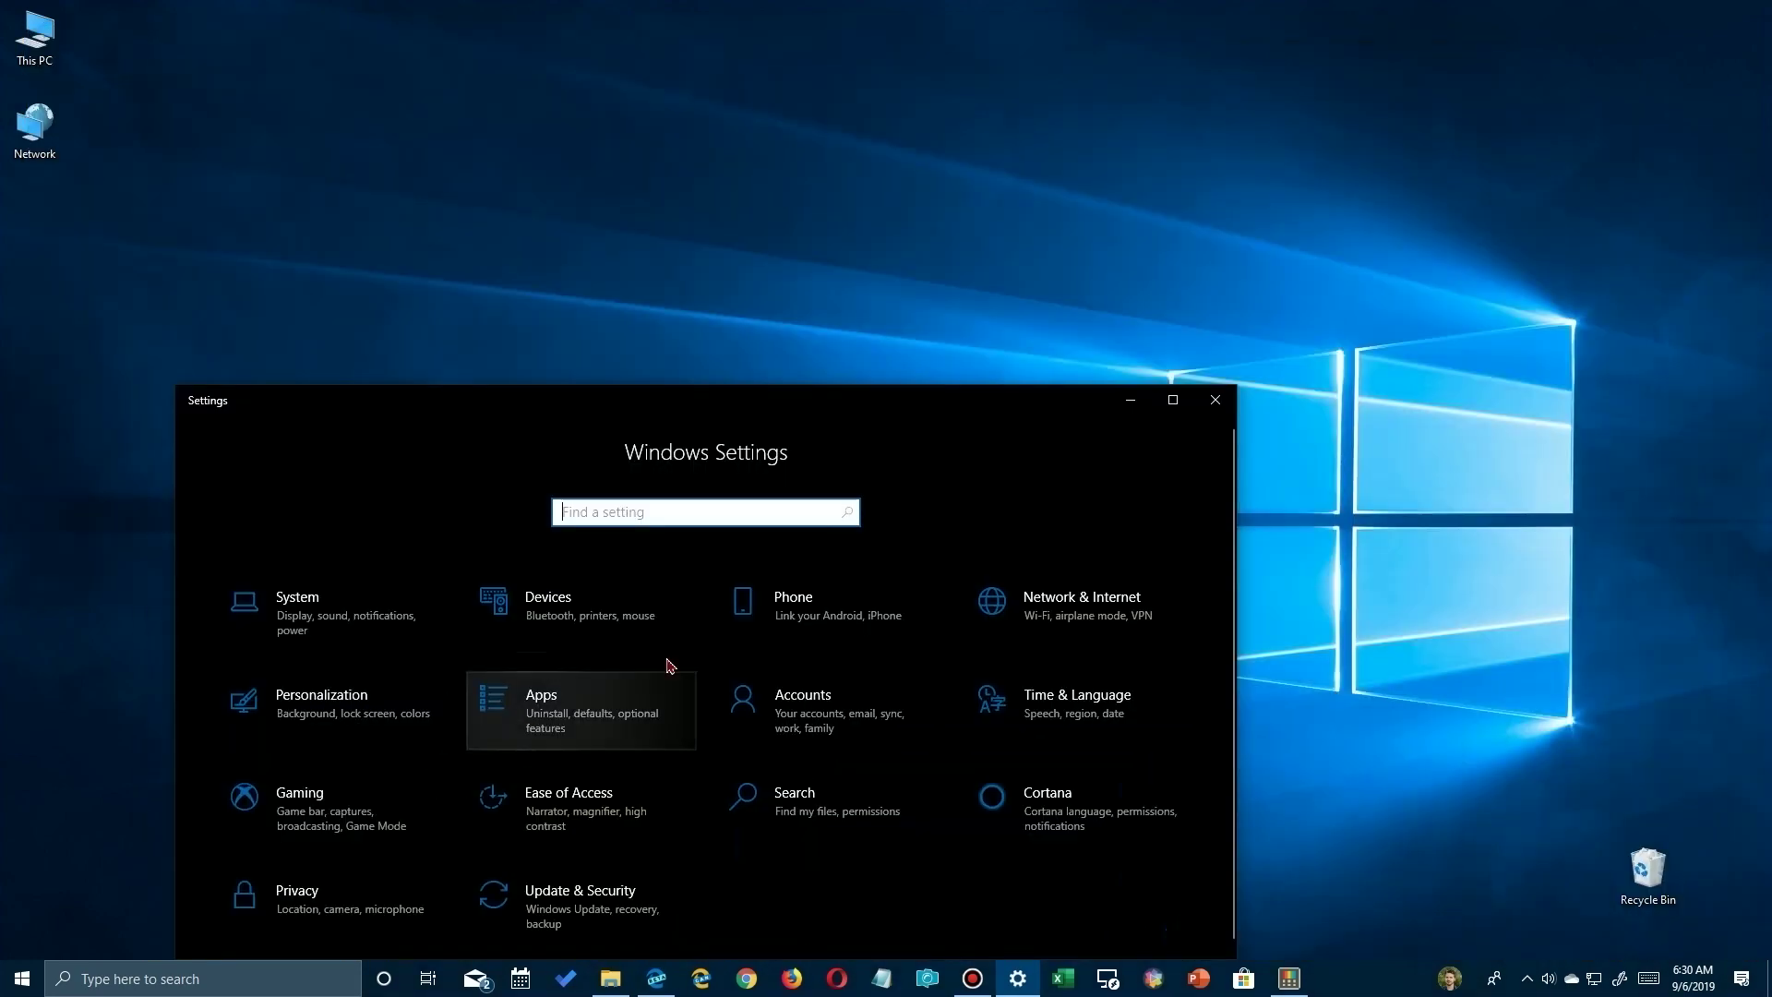
pyautogui.click(880, 967)
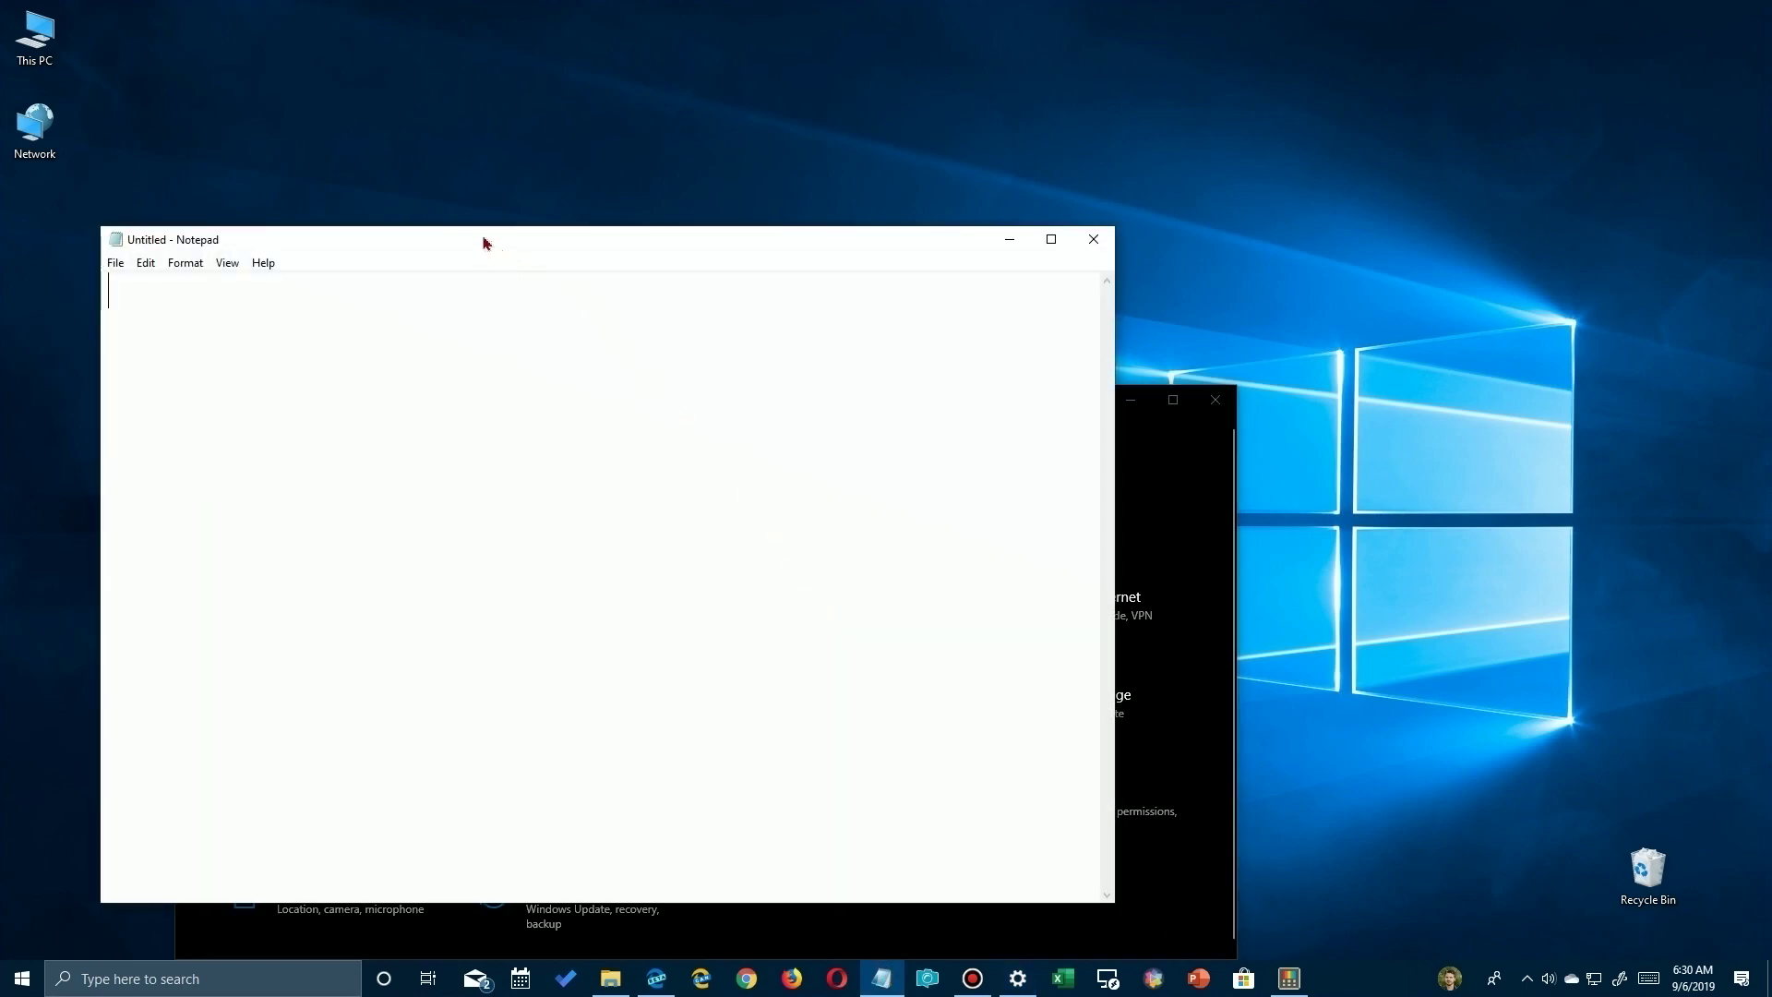
pyautogui.moveTo(484, 243); pyautogui.dragTo(1072, 129)
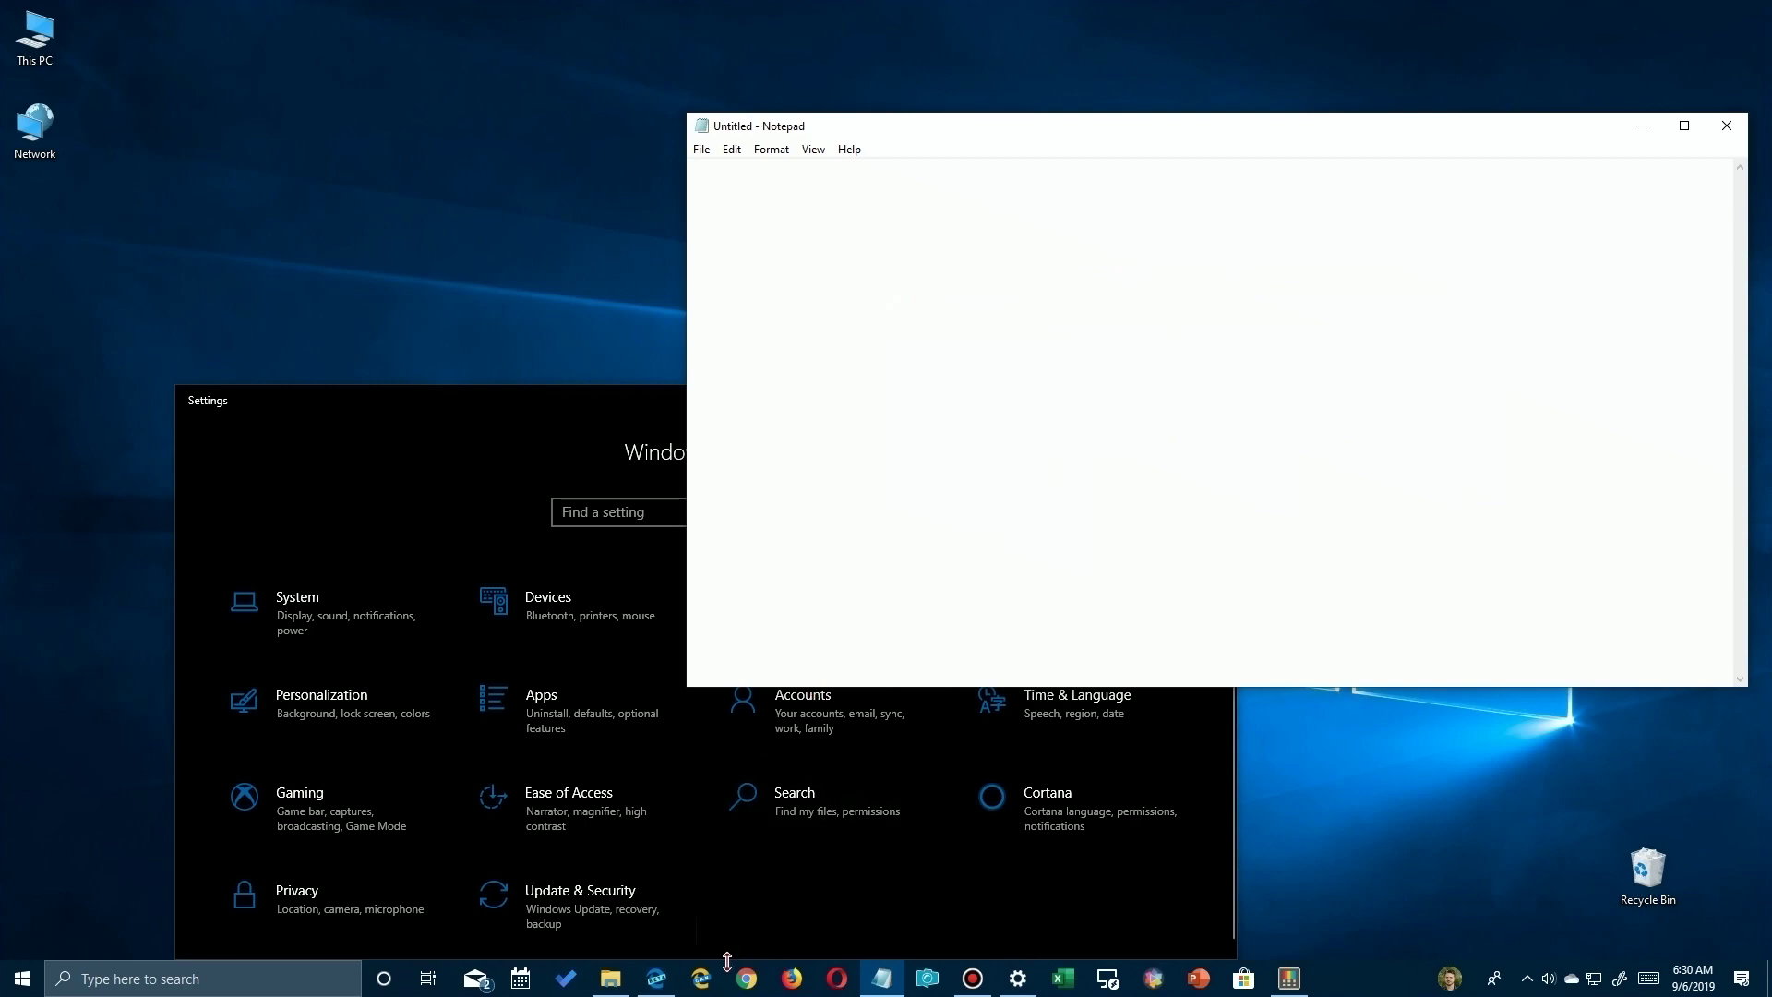
pyautogui.click(1243, 979)
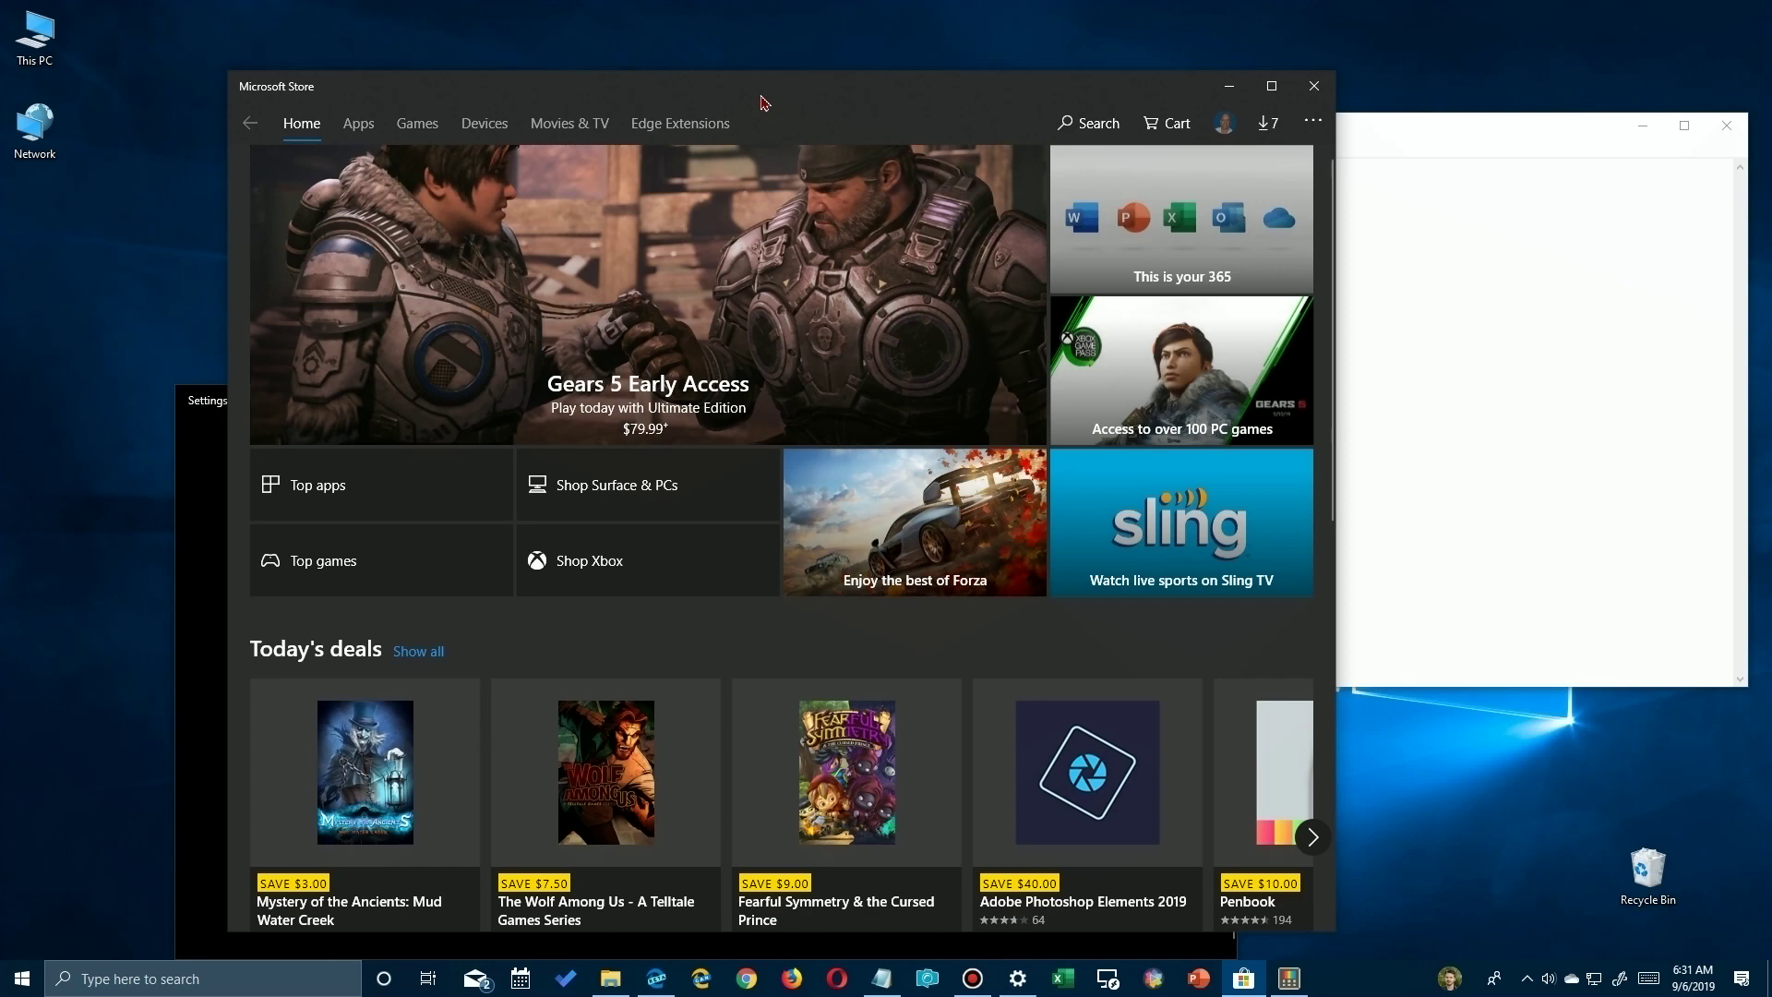
pyautogui.moveTo(751, 92); pyautogui.dragTo(5, 4)
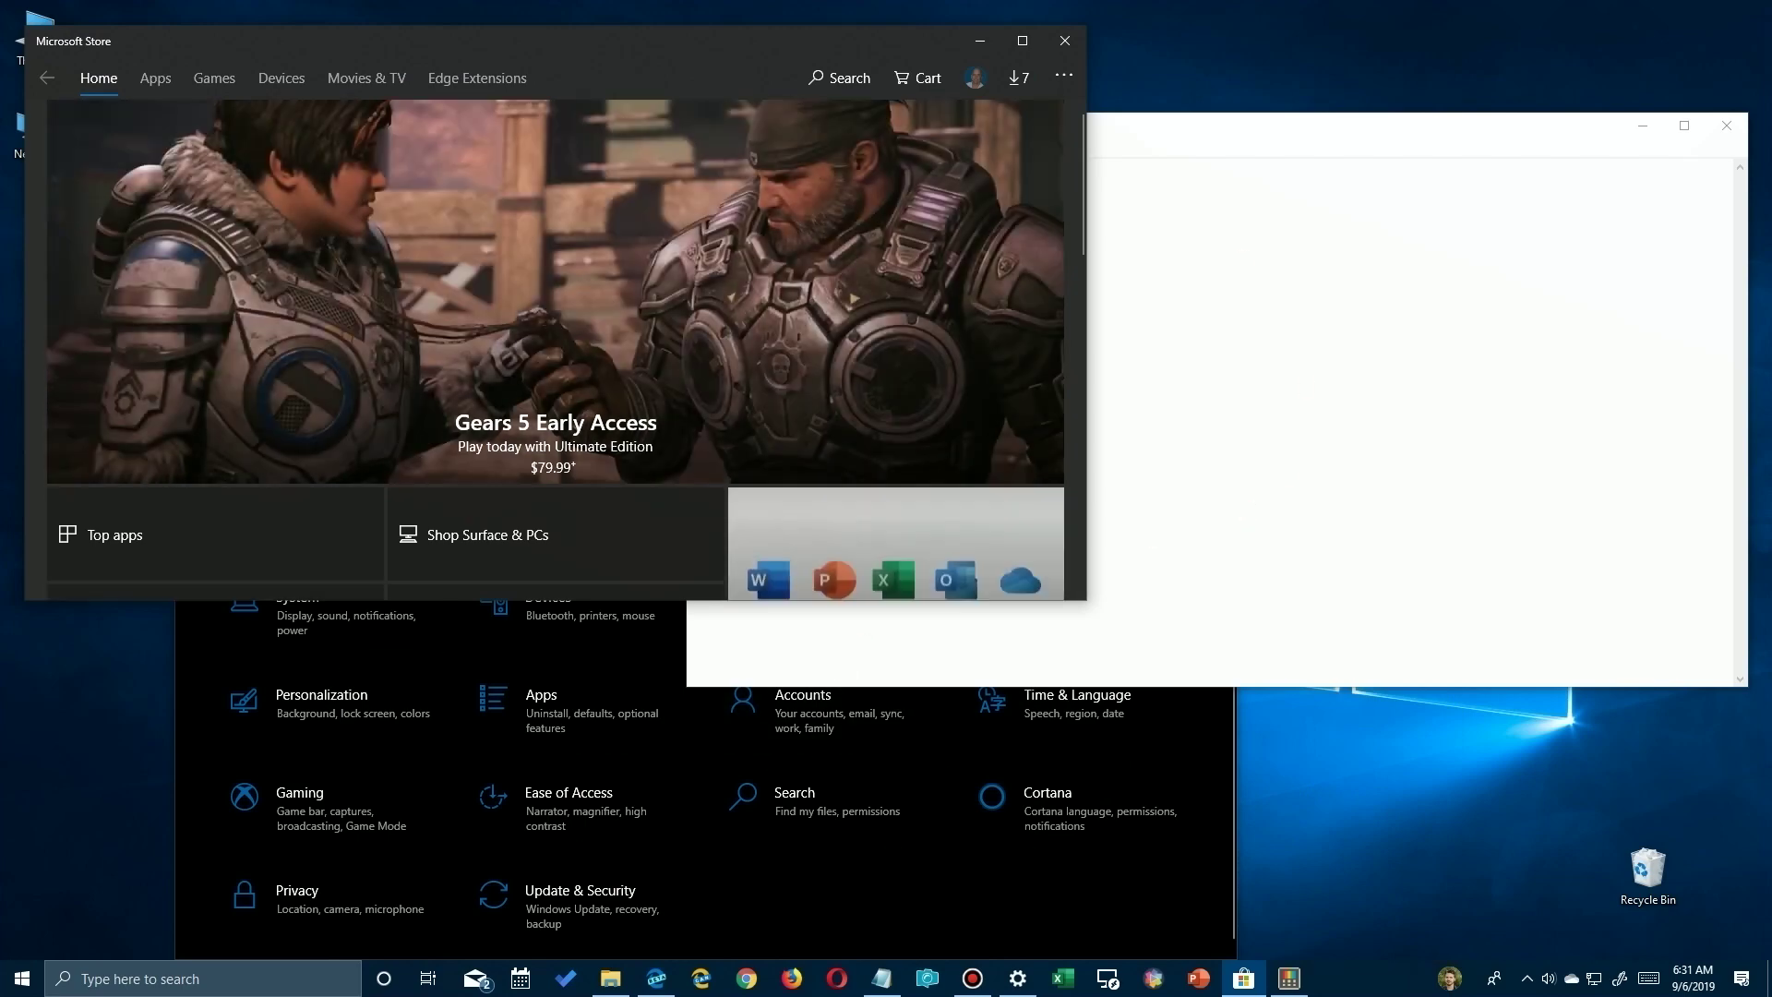
pyautogui.press('super+d')
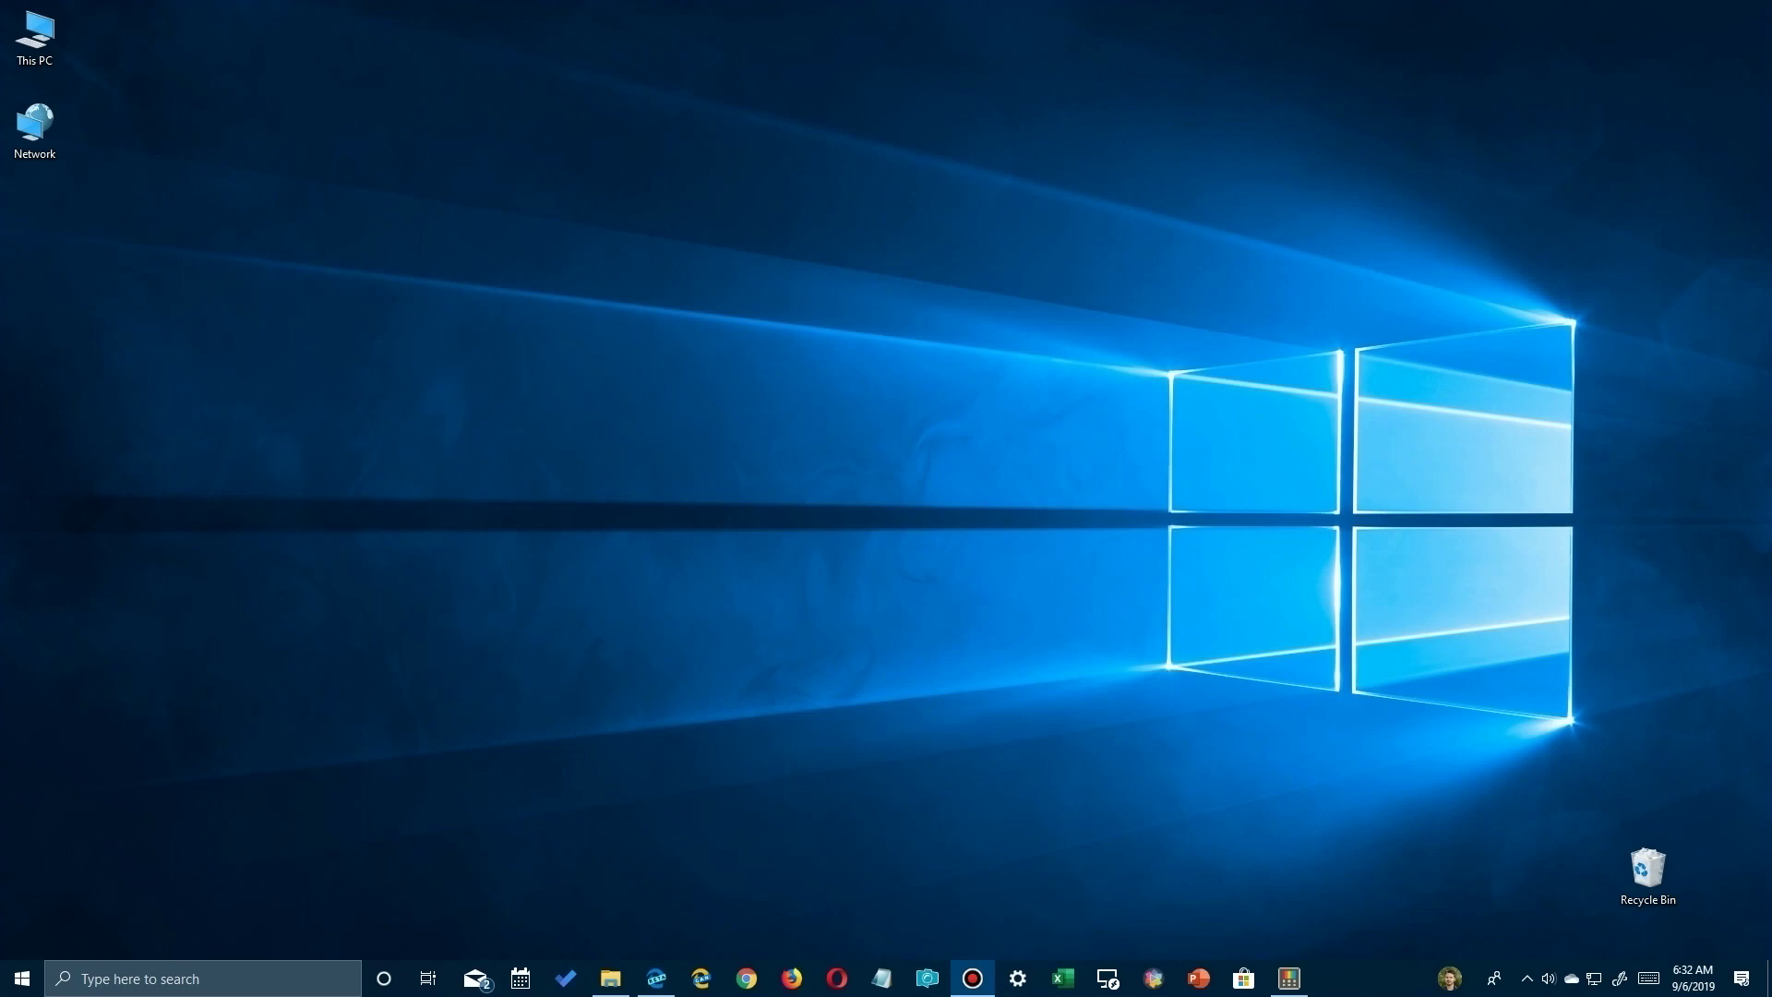
# Step: Reopen the FancyZones settings, launch the zone editor, and dismiss it with Esc
pyautogui.click(1286, 969)
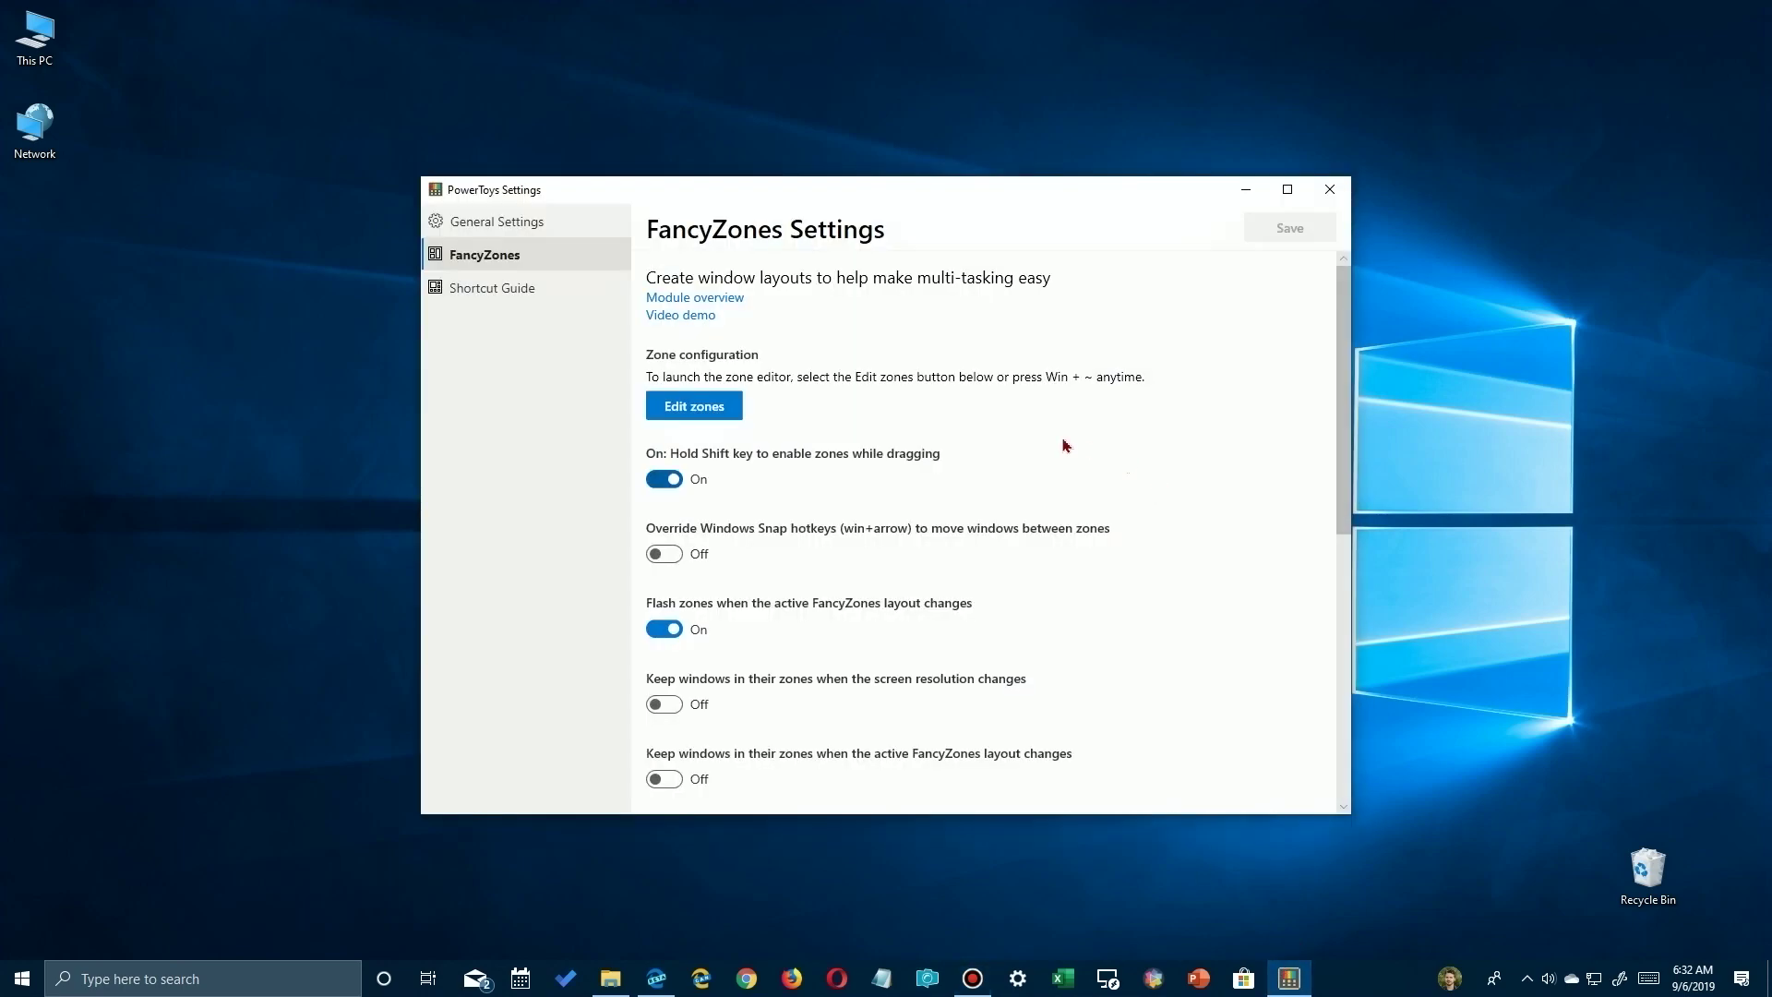
pyautogui.click(690, 411)
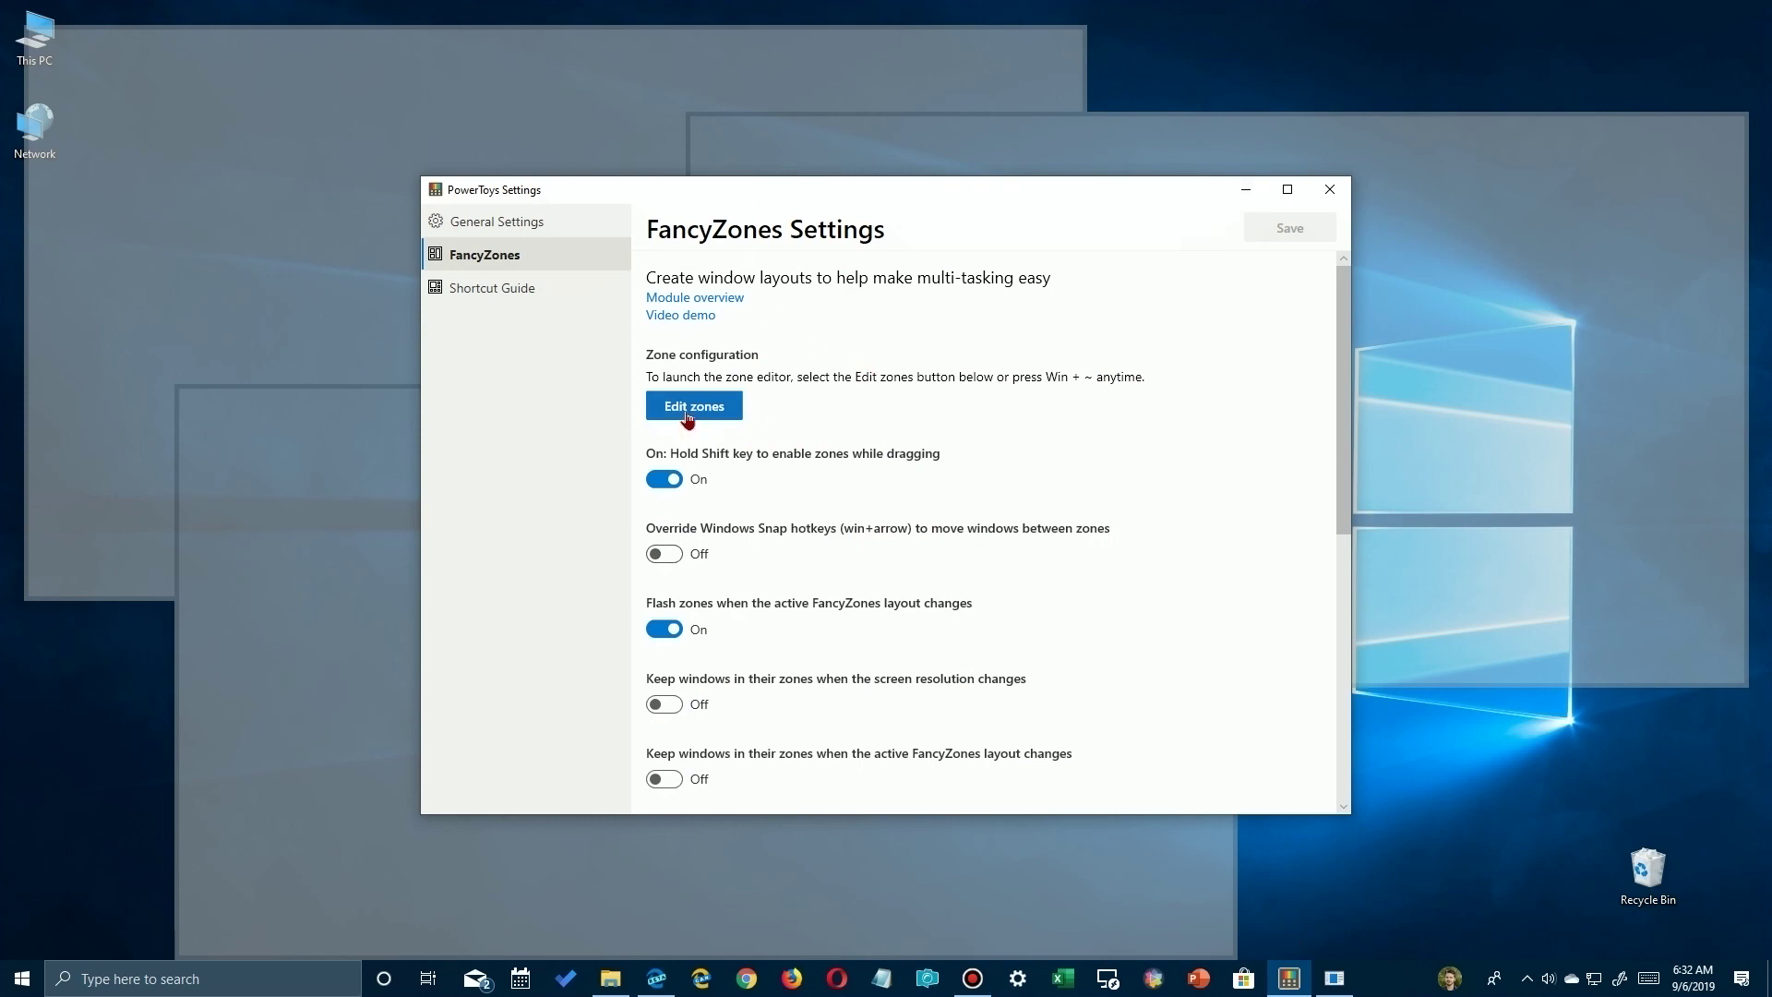
pyautogui.press('Escape')
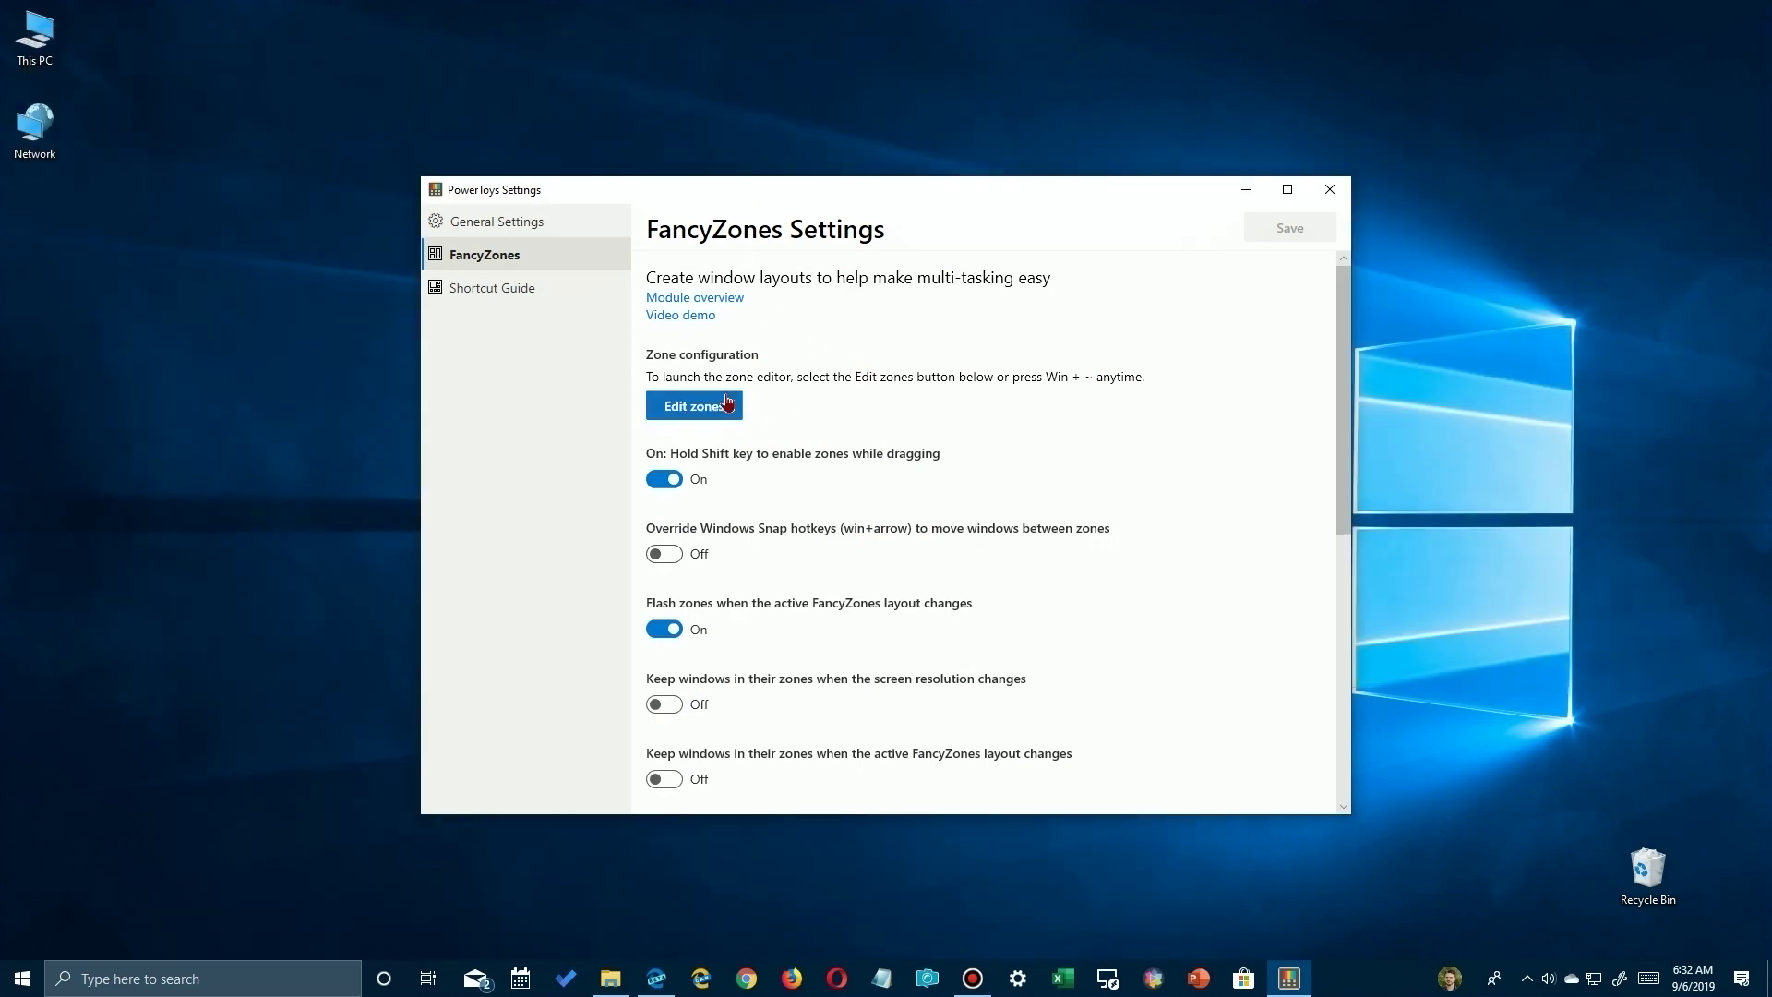
# Step: Apply the 3-zone Columns template from the zone editor's Templates list
pyautogui.click(728, 403)
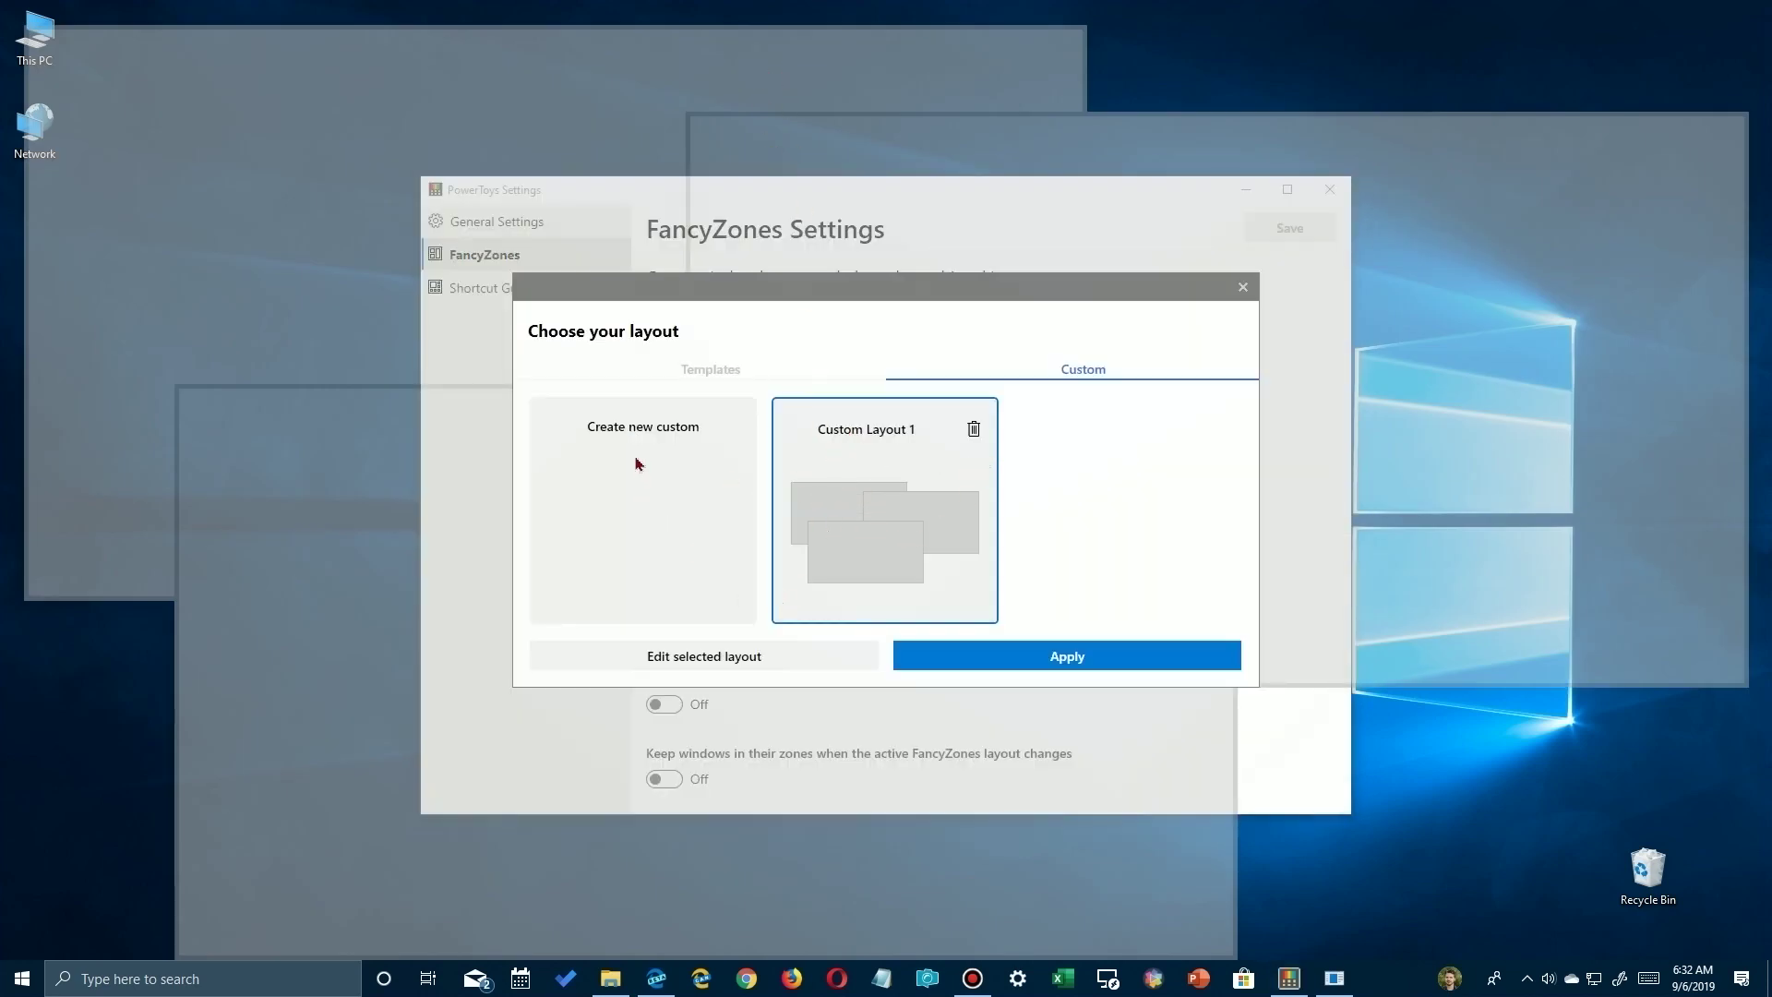
pyautogui.click(707, 370)
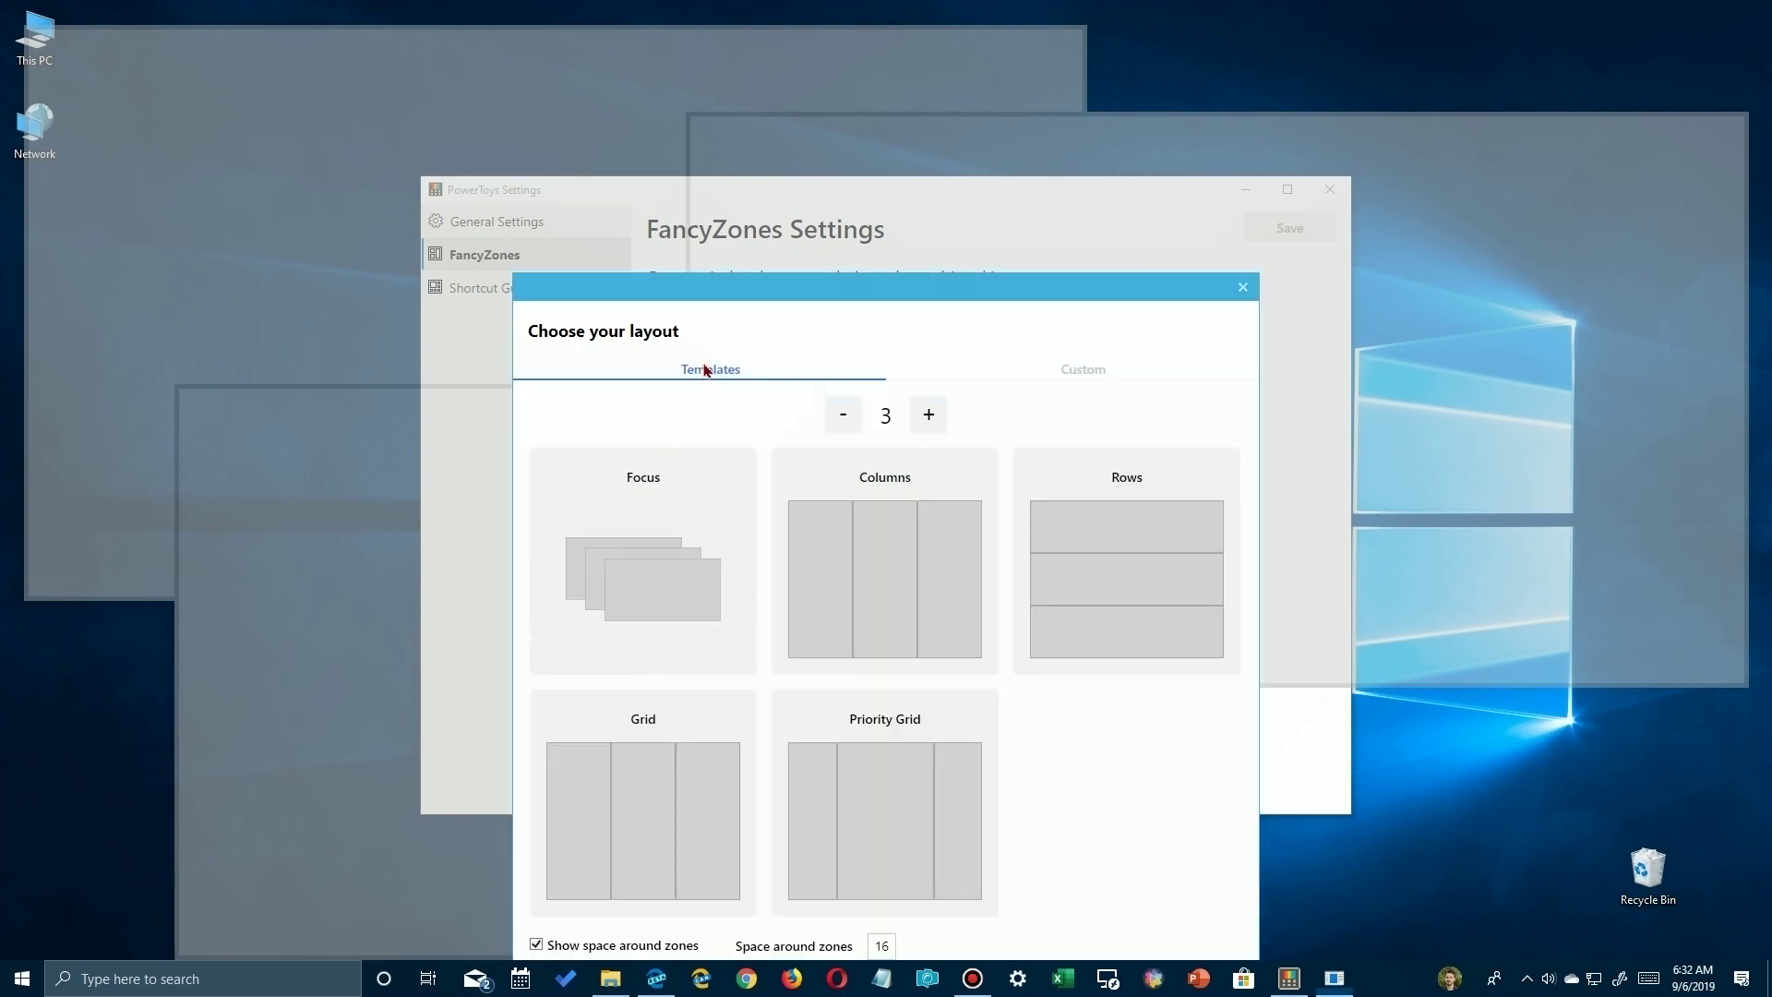
pyautogui.click(884, 542)
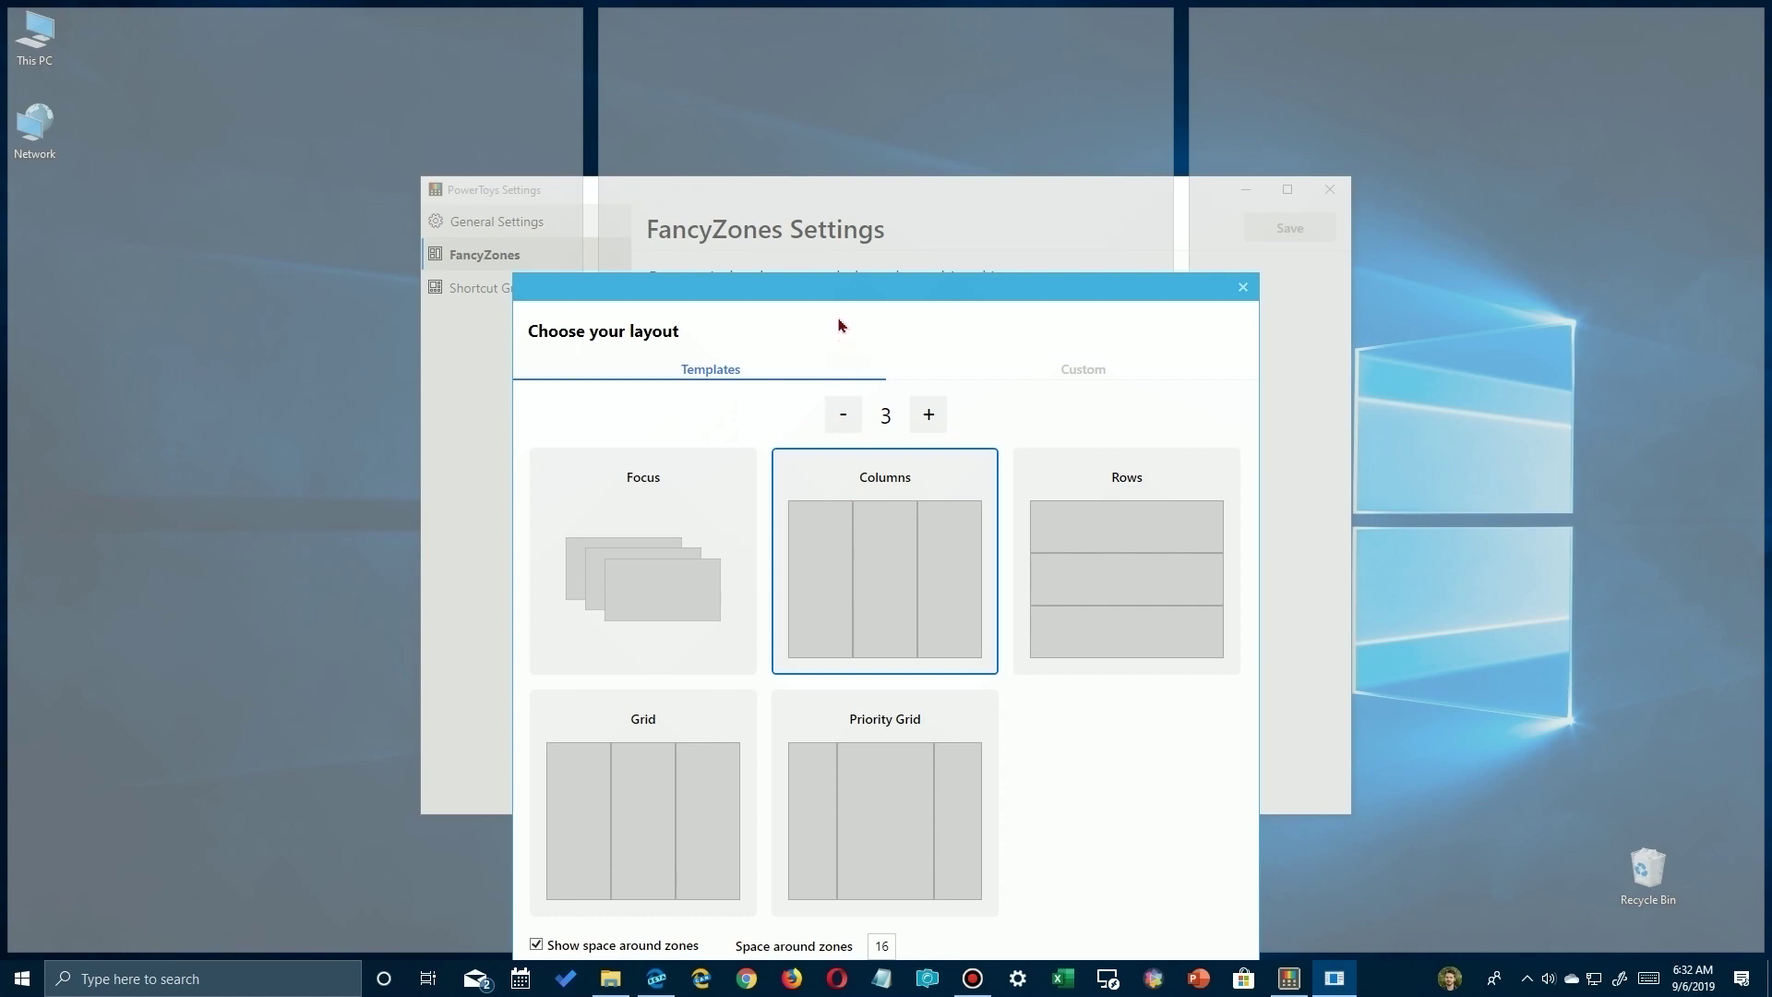
pyautogui.moveTo(837, 293); pyautogui.dragTo(832, 194)
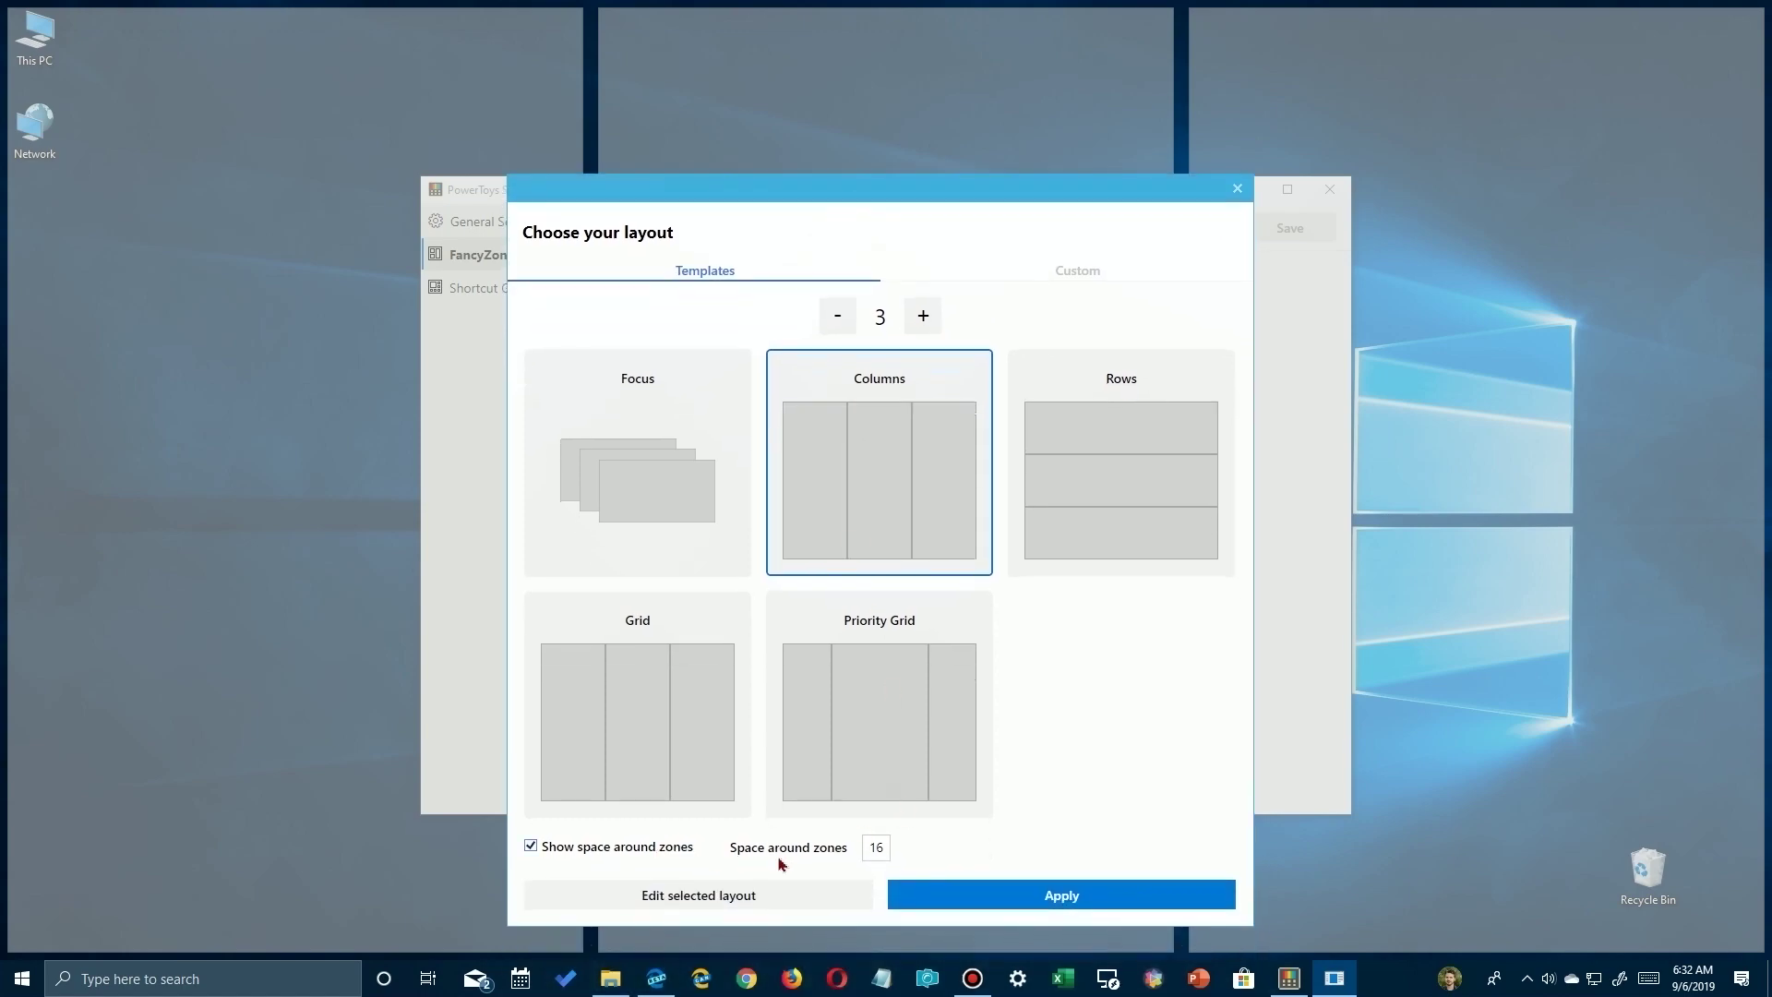
pyautogui.click(960, 898)
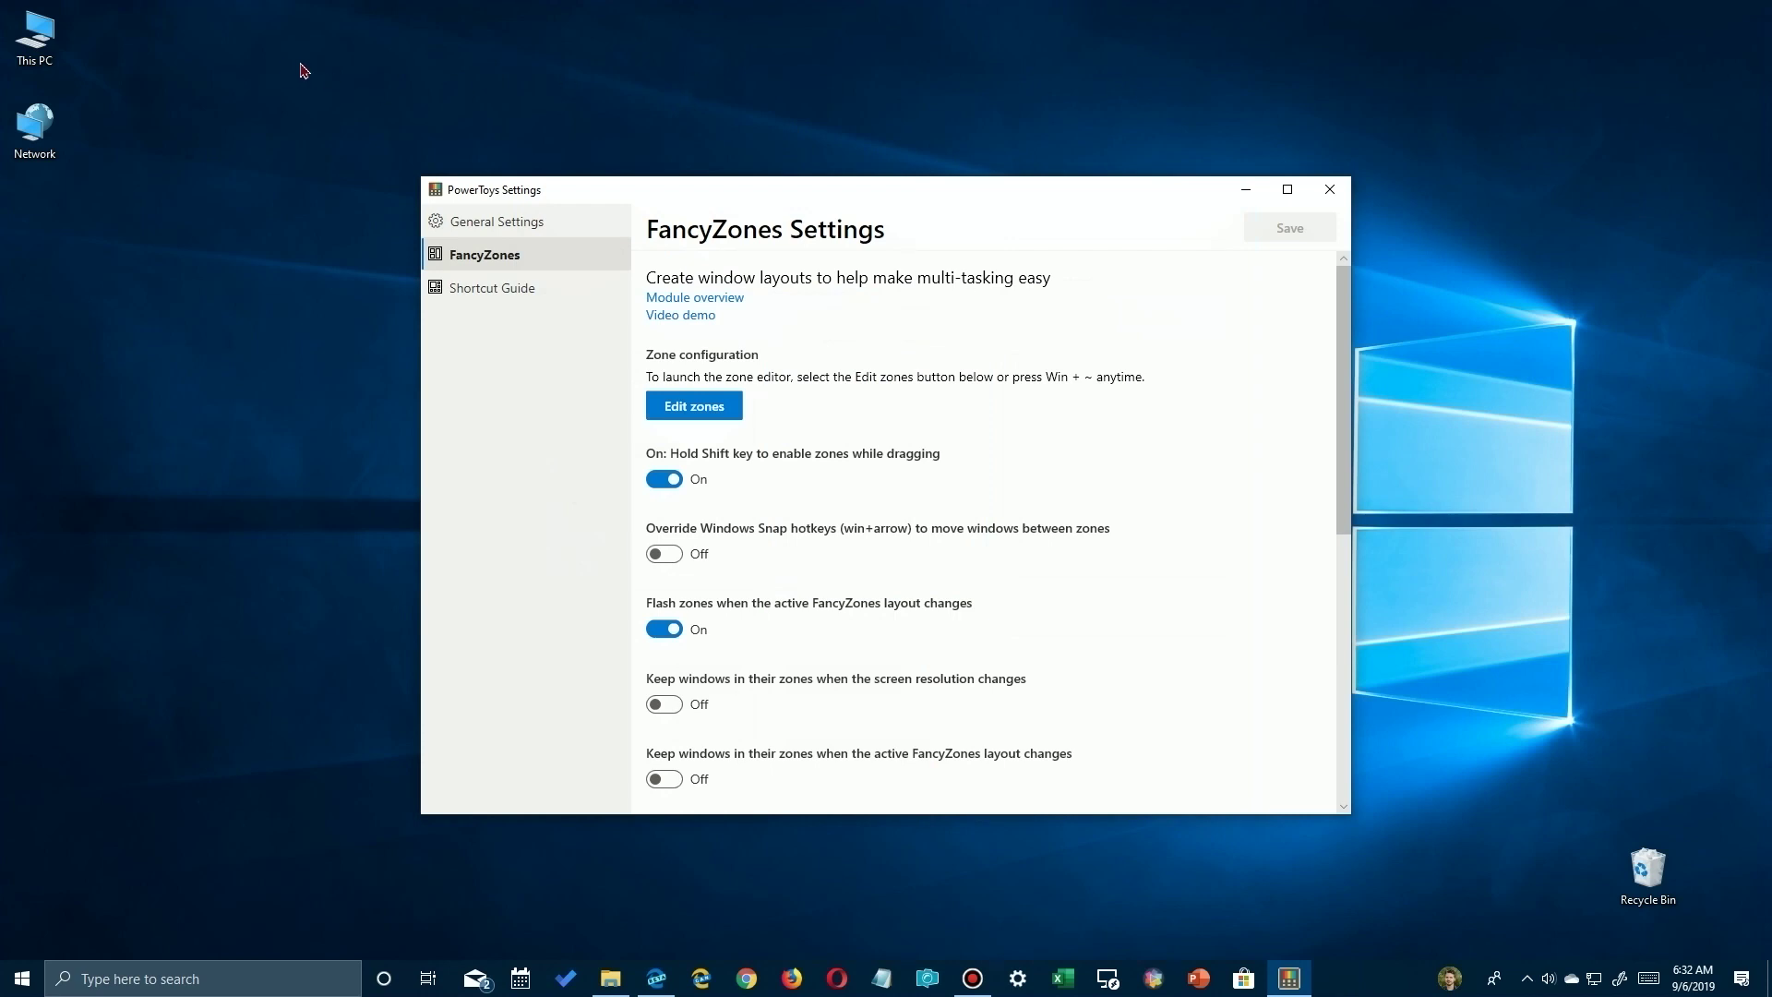
# Step: Snap Notepad into the middle column, Settings into the right and Microsoft Store into the left
pyautogui.click(882, 978)
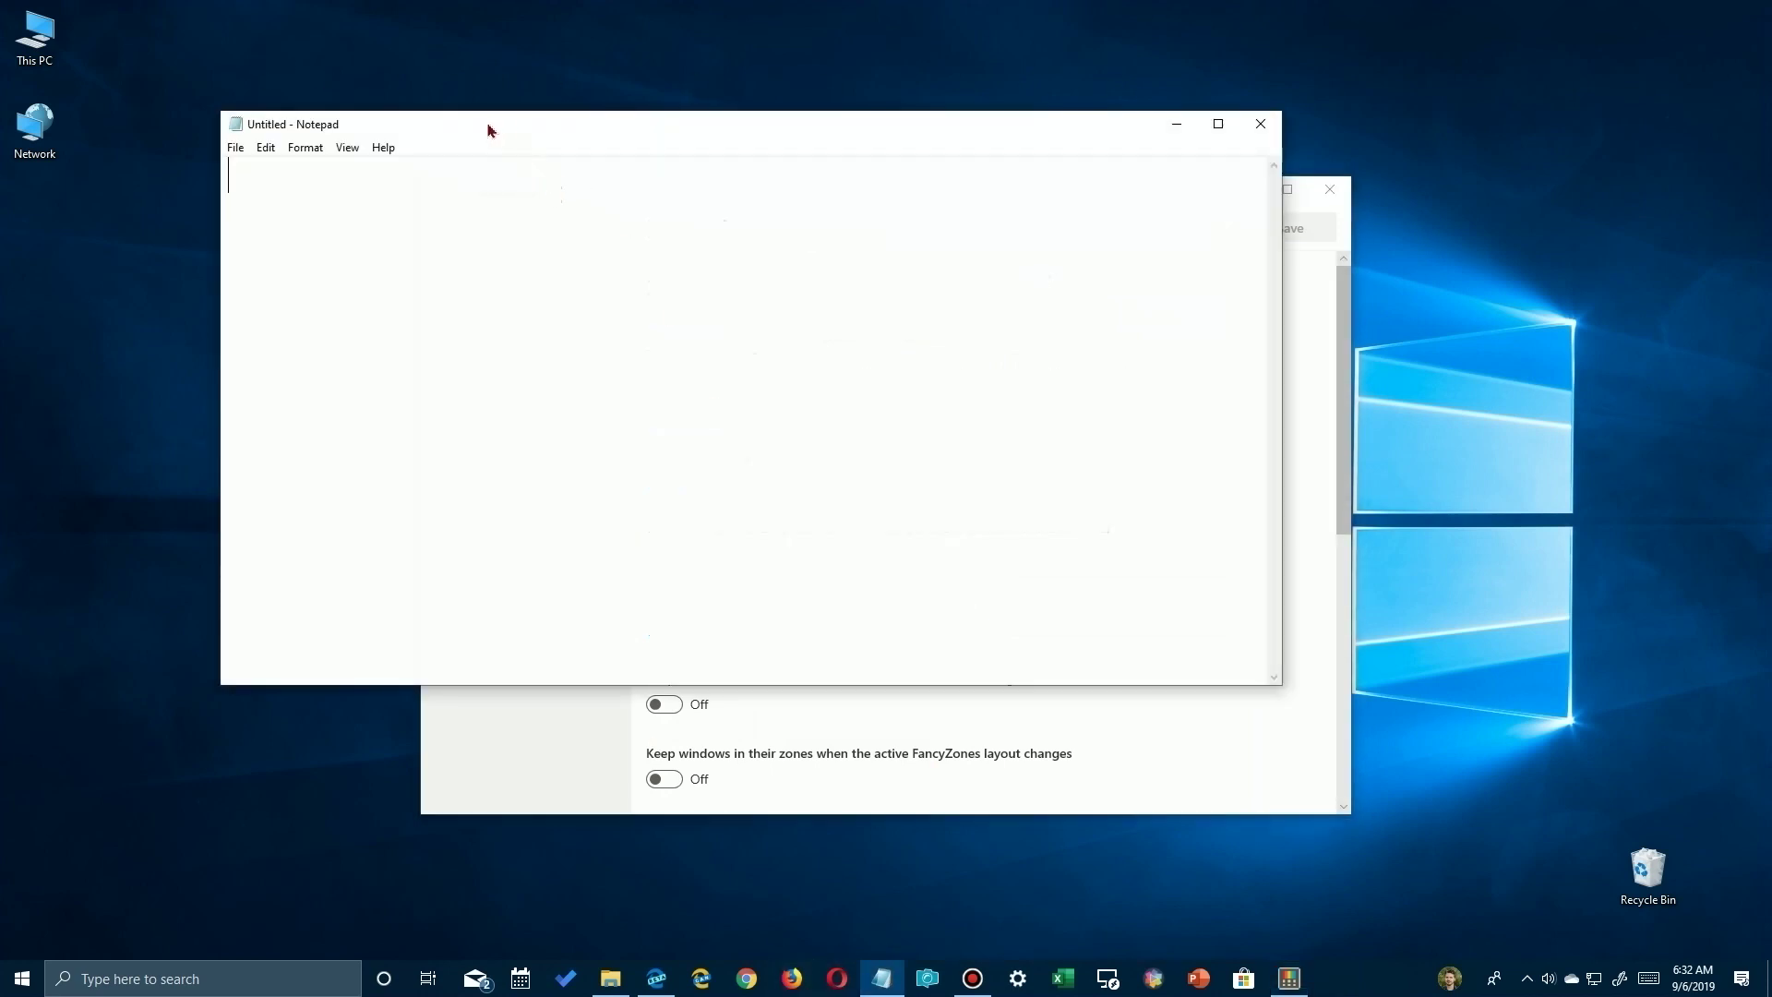
pyautogui.moveTo(488, 130); pyautogui.dragTo(830, 166)
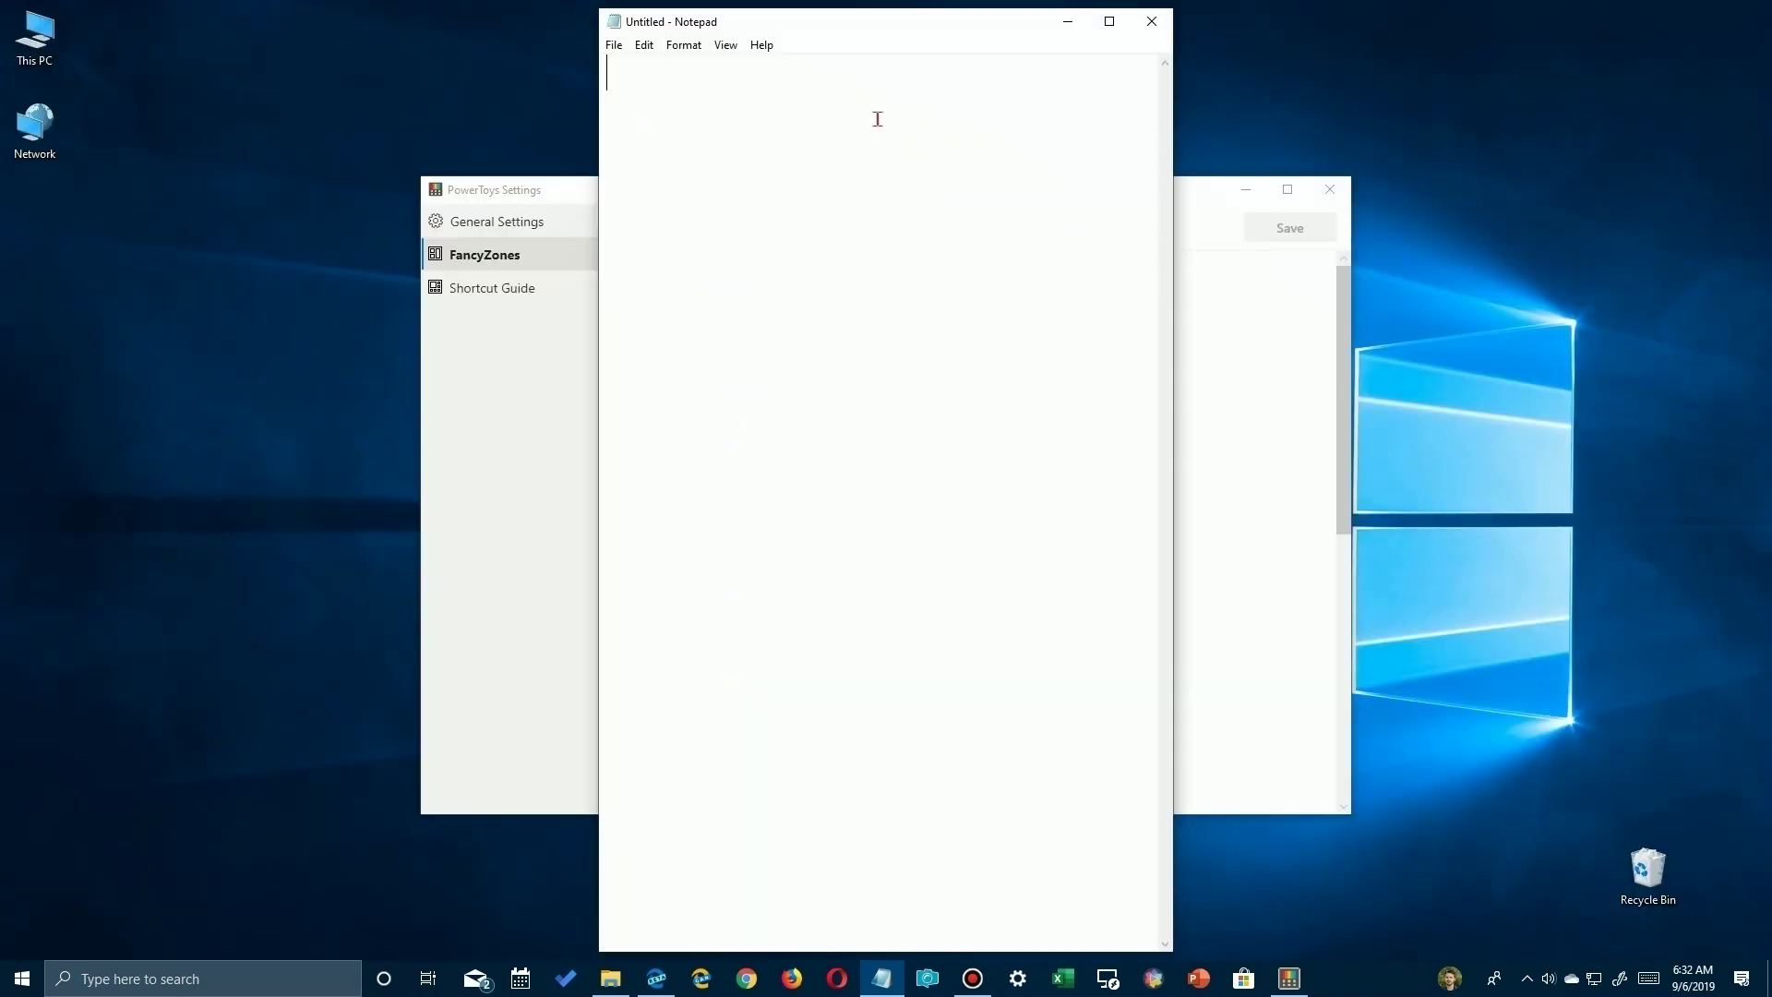
pyautogui.moveTo(883, 992)
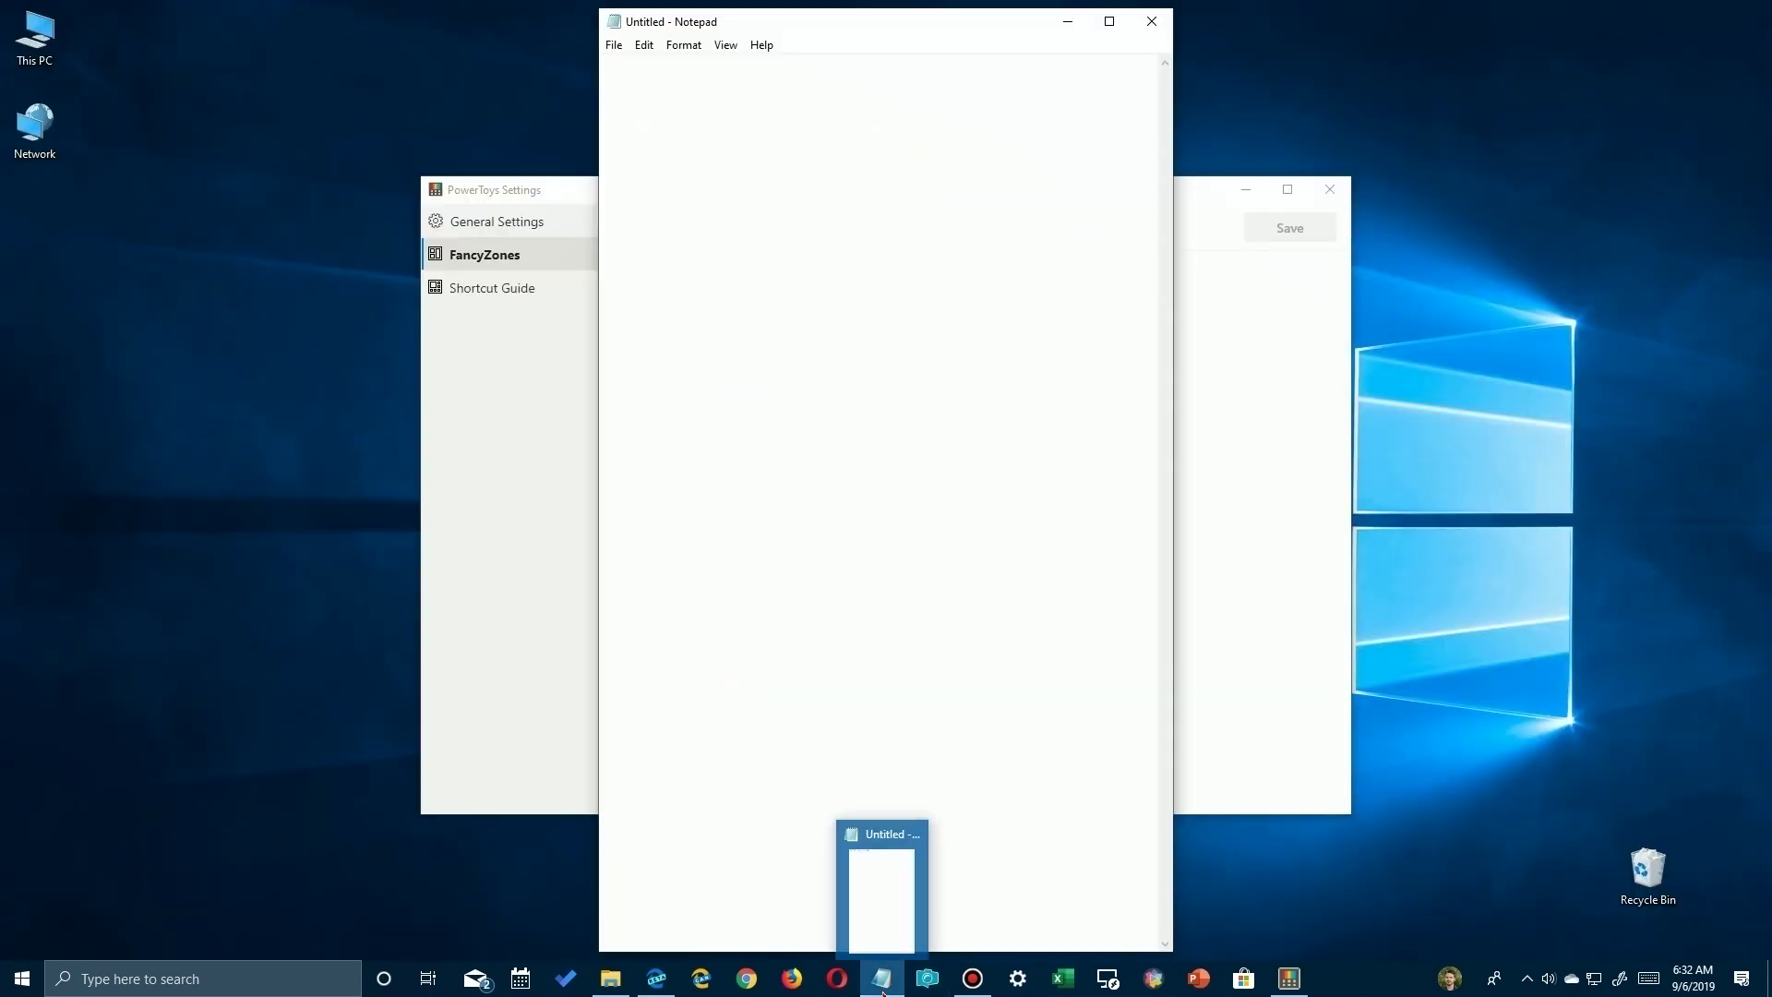
pyautogui.click(1018, 960)
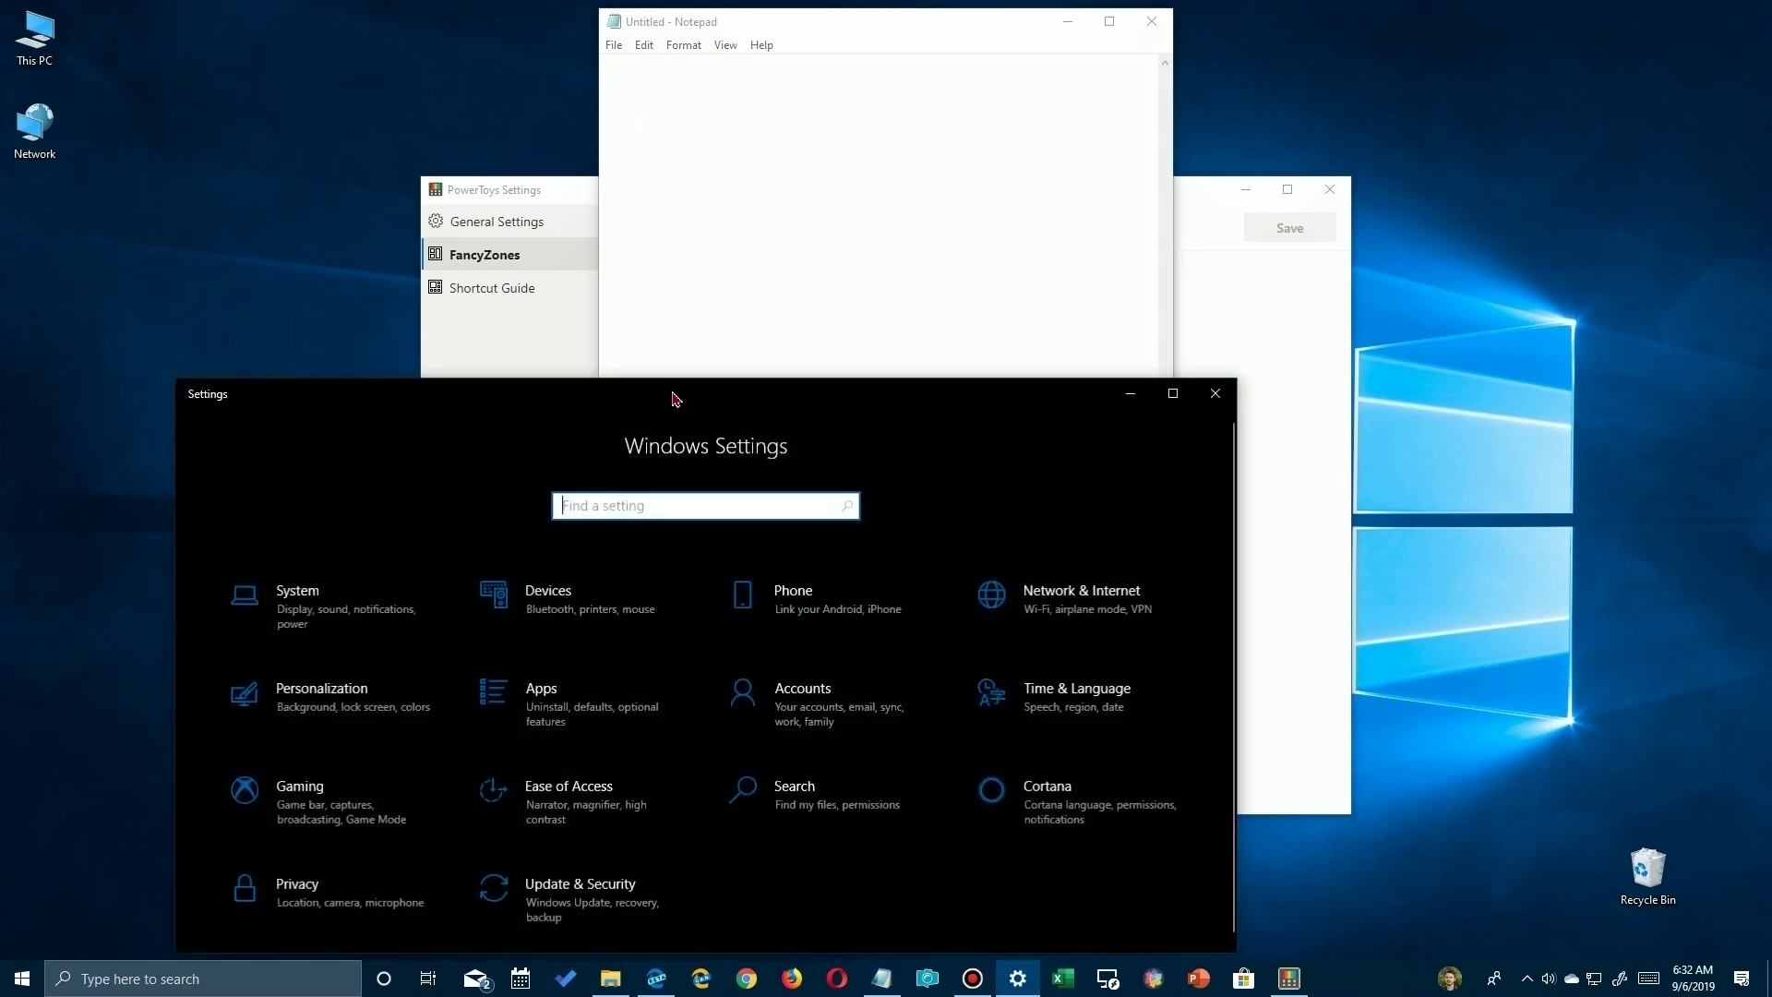
pyautogui.moveTo(672, 396); pyautogui.dragTo(1365, 221)
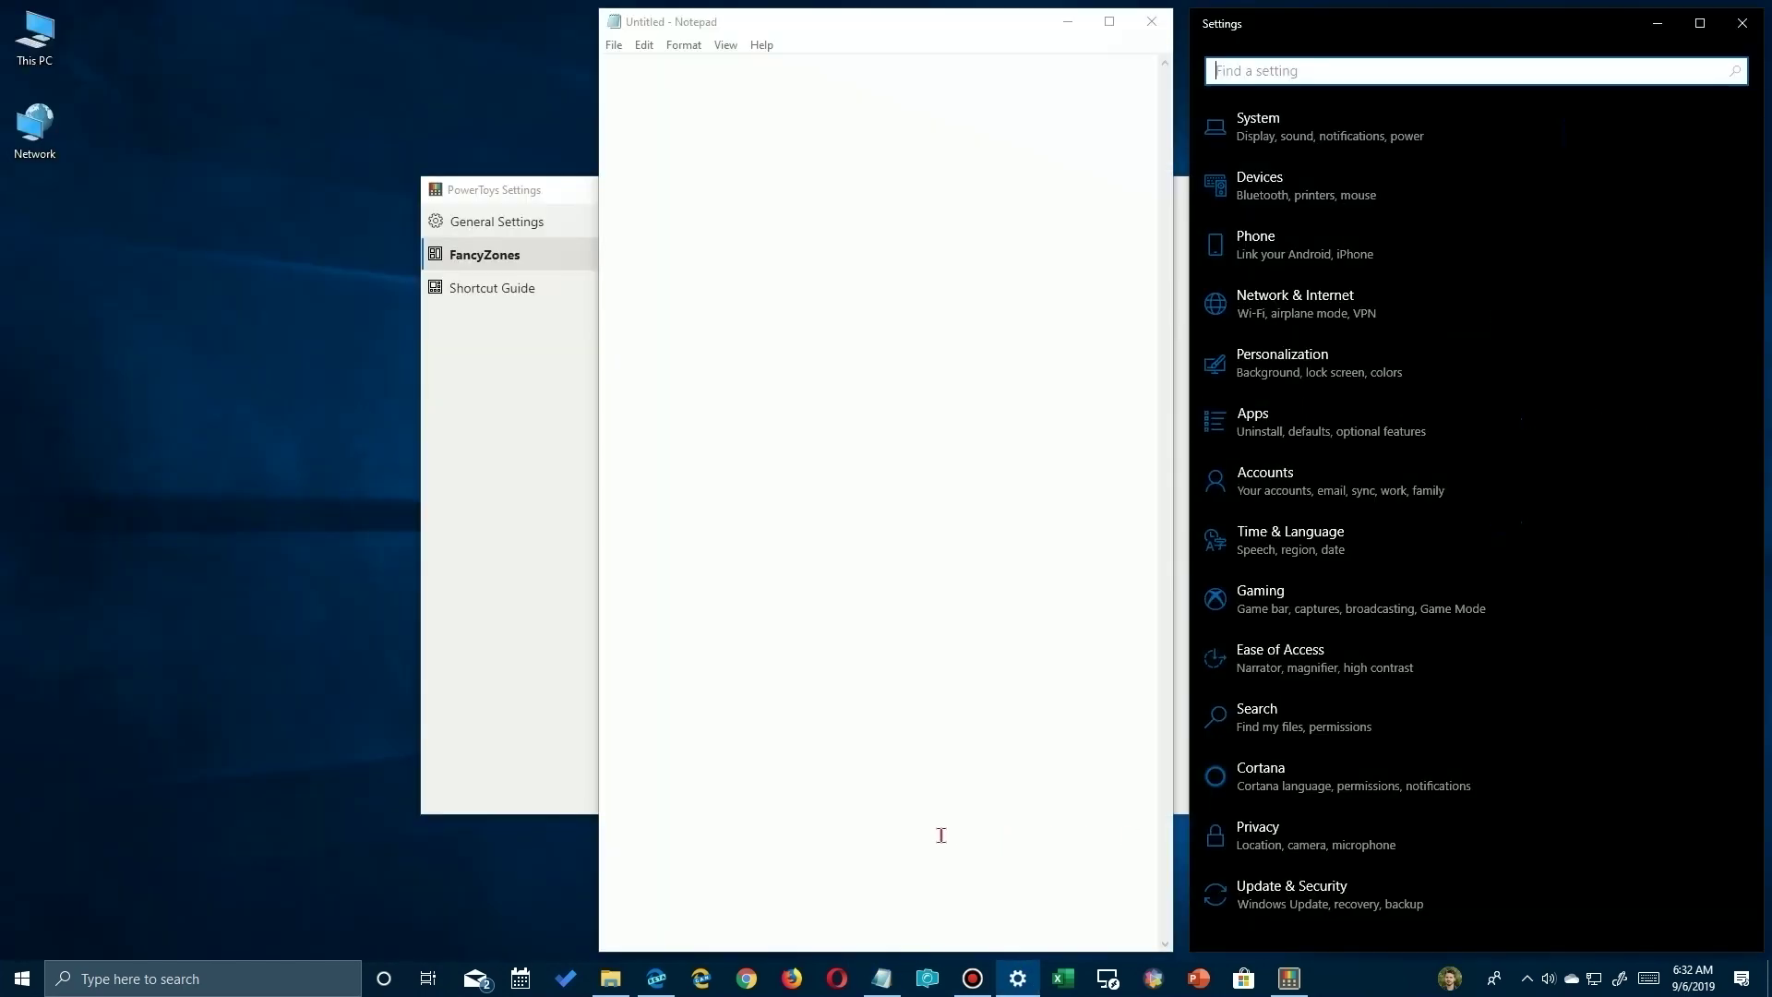
pyautogui.click(1243, 978)
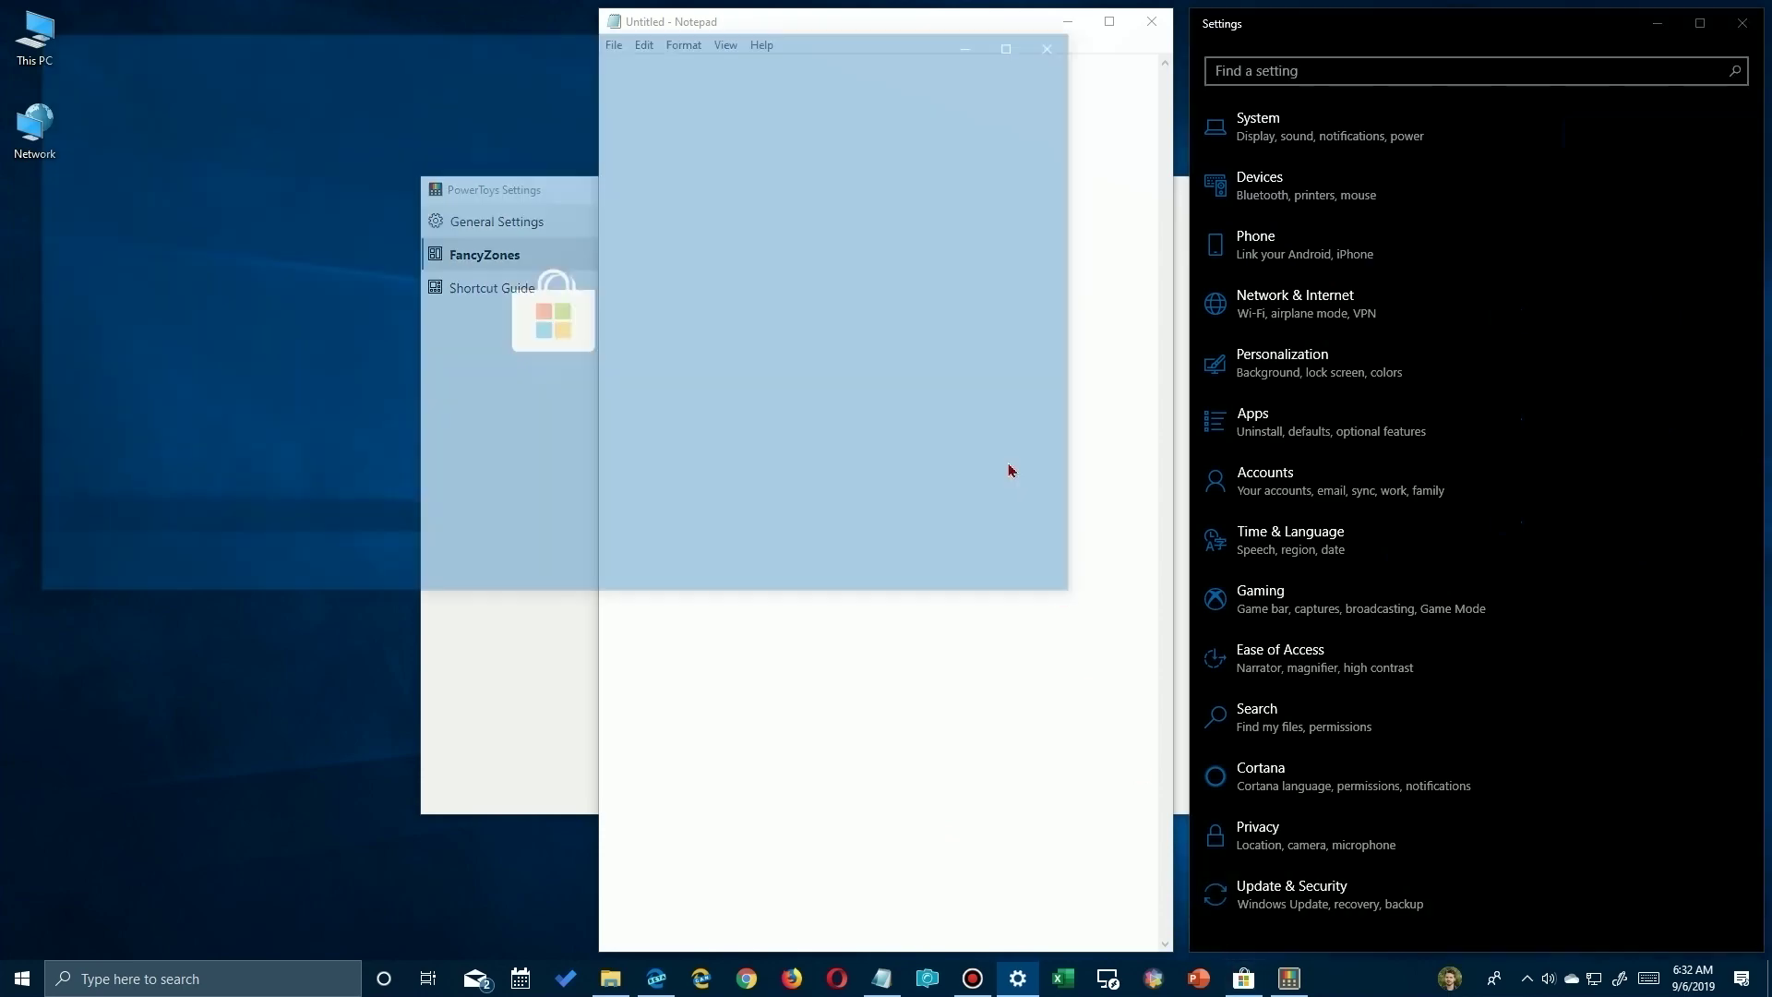
pyautogui.moveTo(757, 51); pyautogui.dragTo(458, 150)
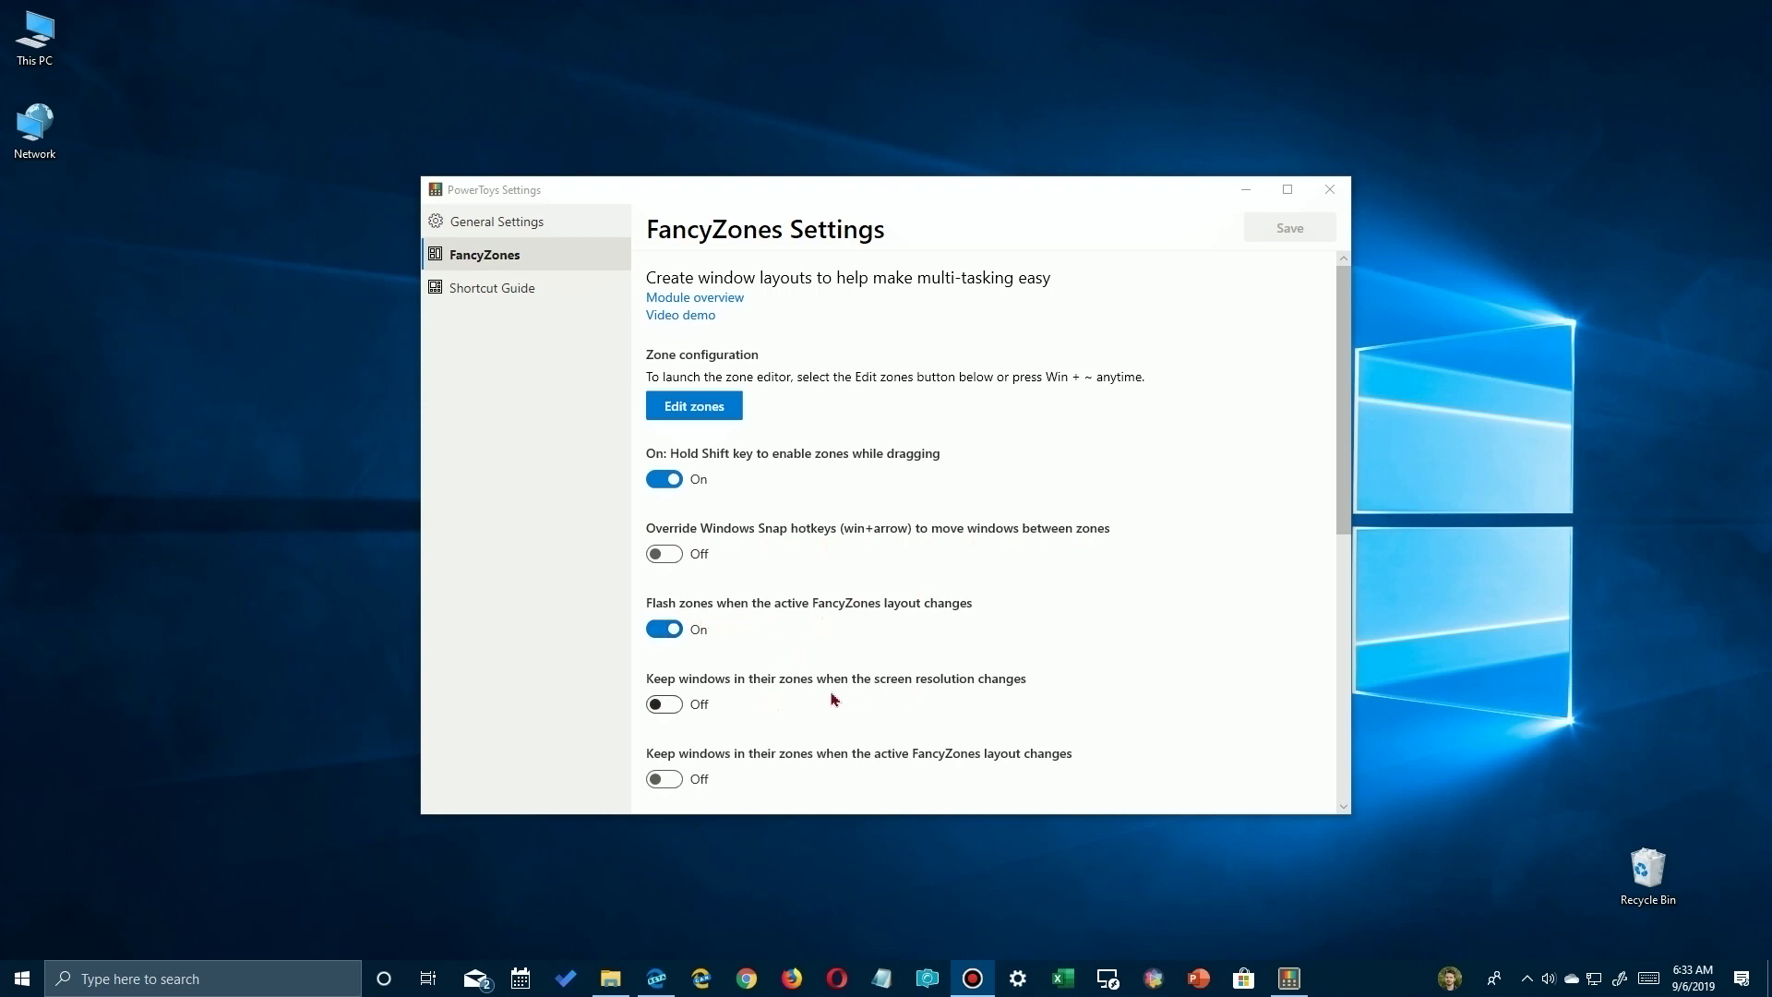
# Step: Scroll to Zone Highlight Color and drag the hue to pink d6004c
pyautogui.scroll(-5, 867, 729)
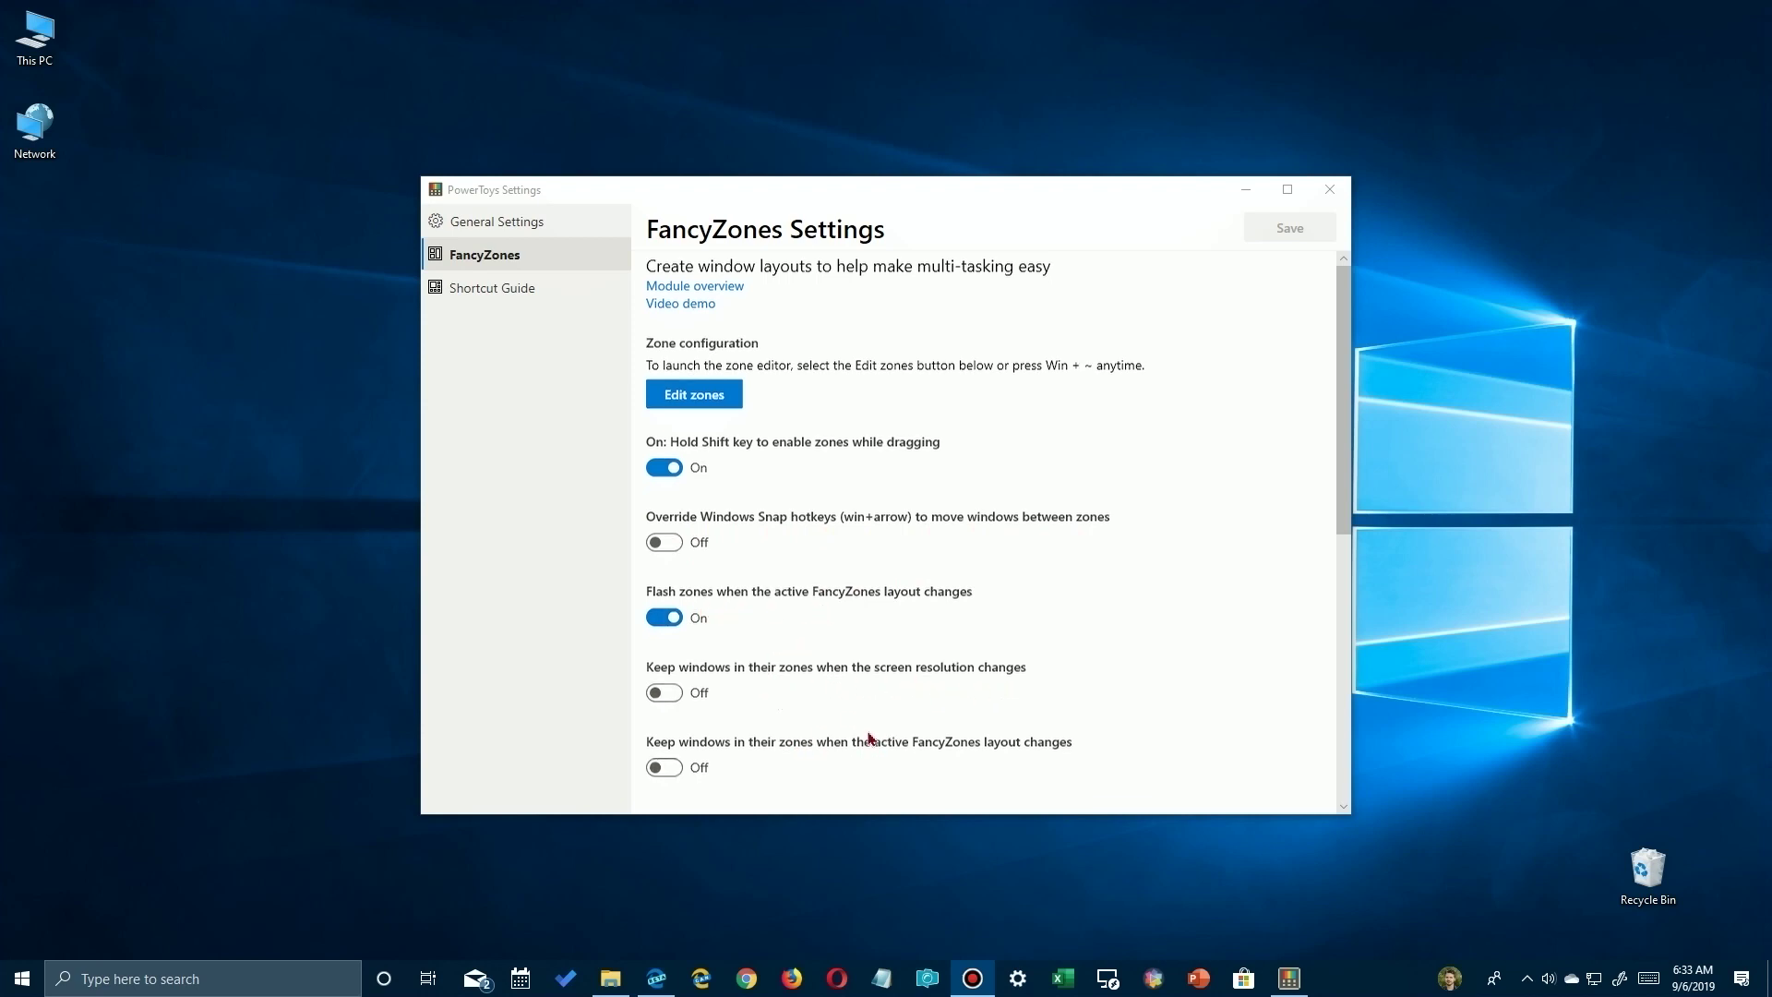
pyautogui.scroll(-5, 868, 716)
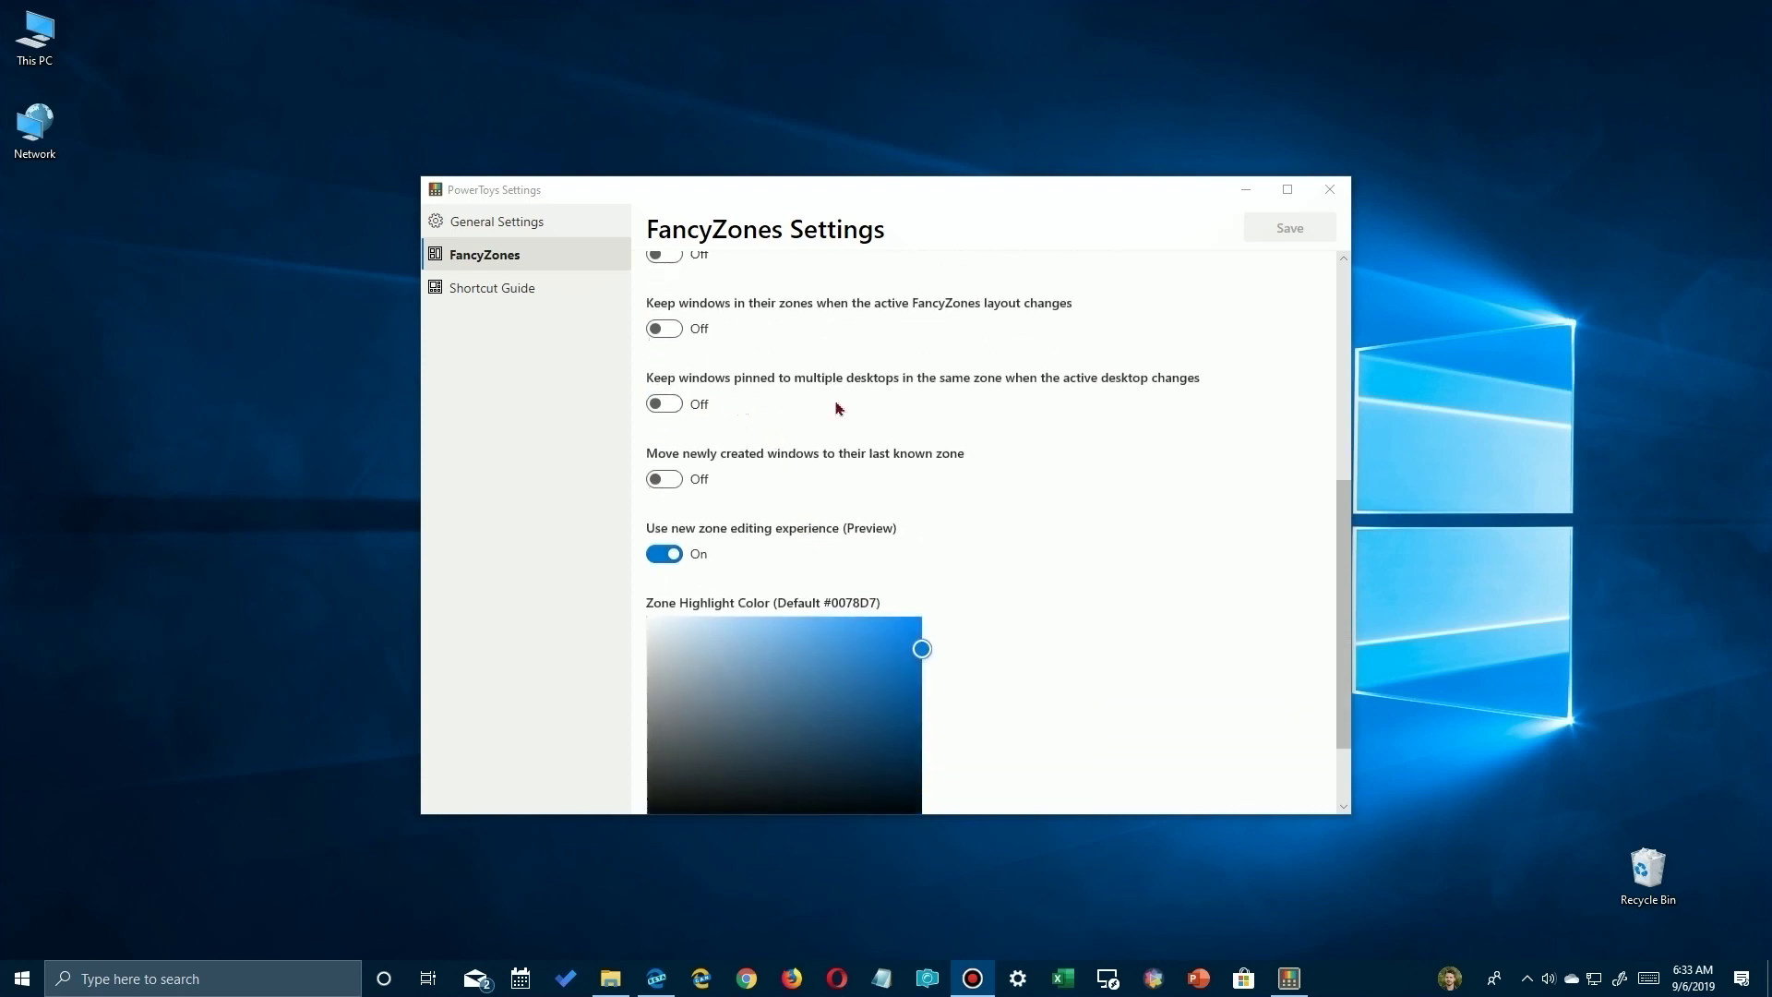
pyautogui.scroll(-2, 942, 549)
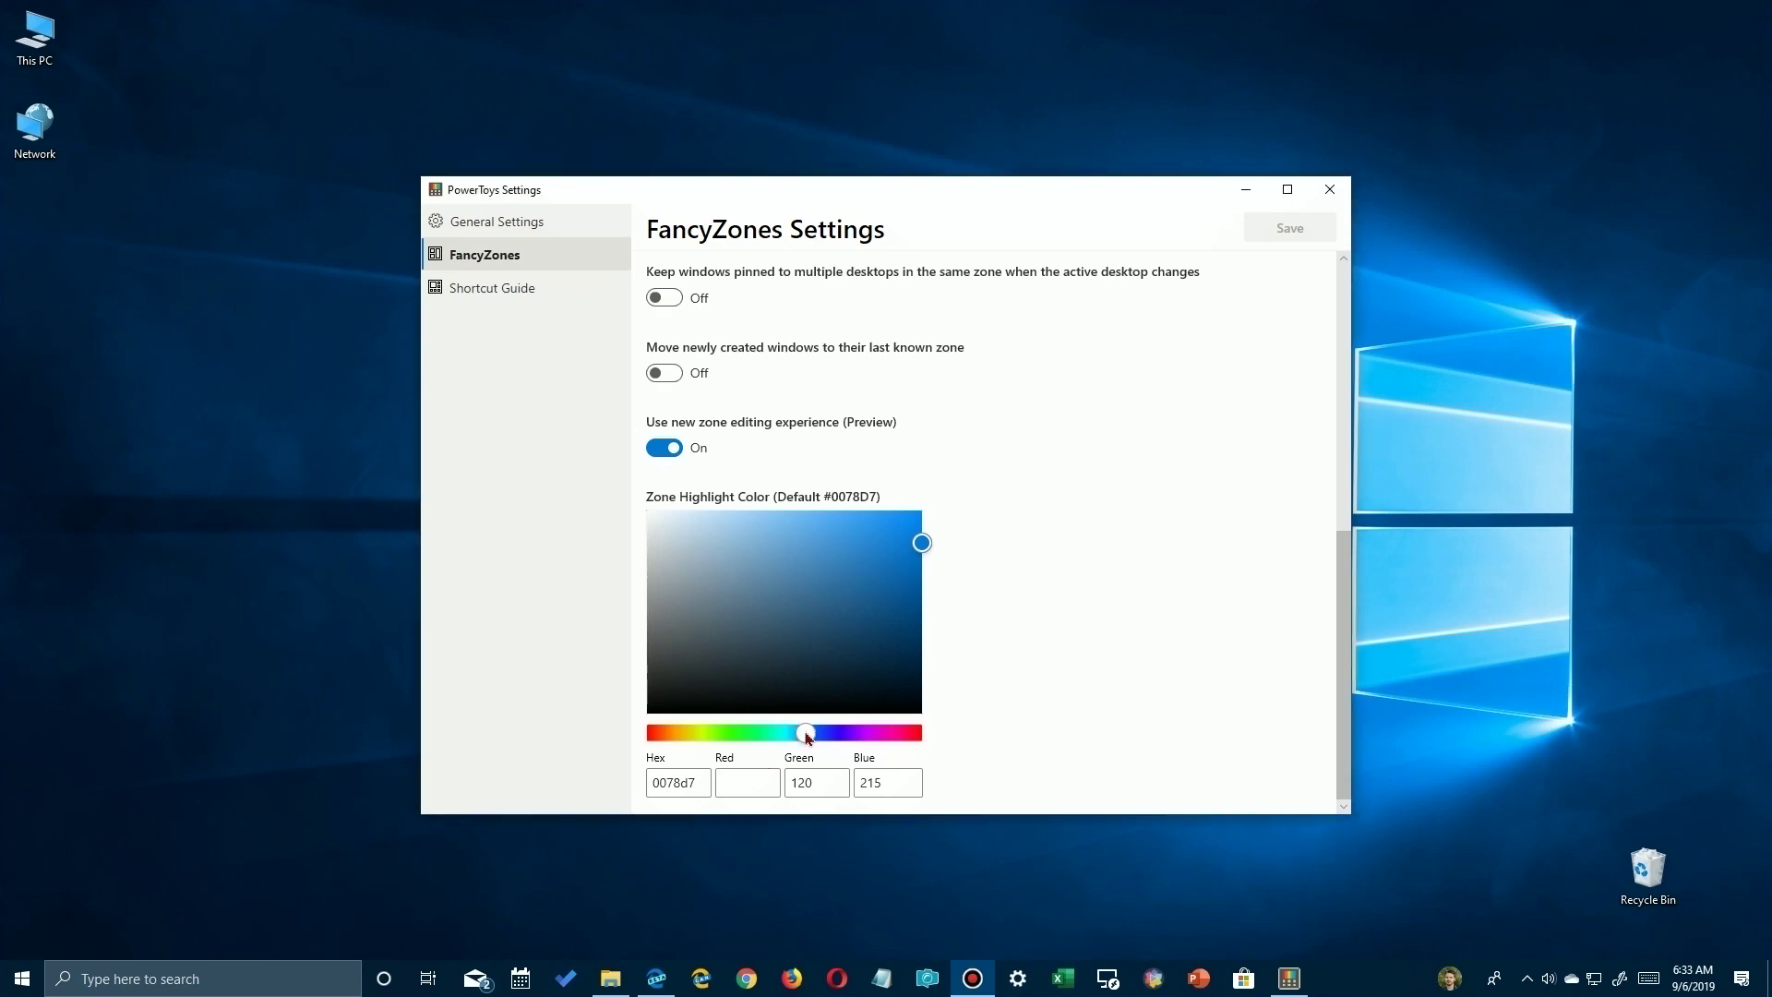
pyautogui.moveTo(806, 736); pyautogui.dragTo(909, 738)
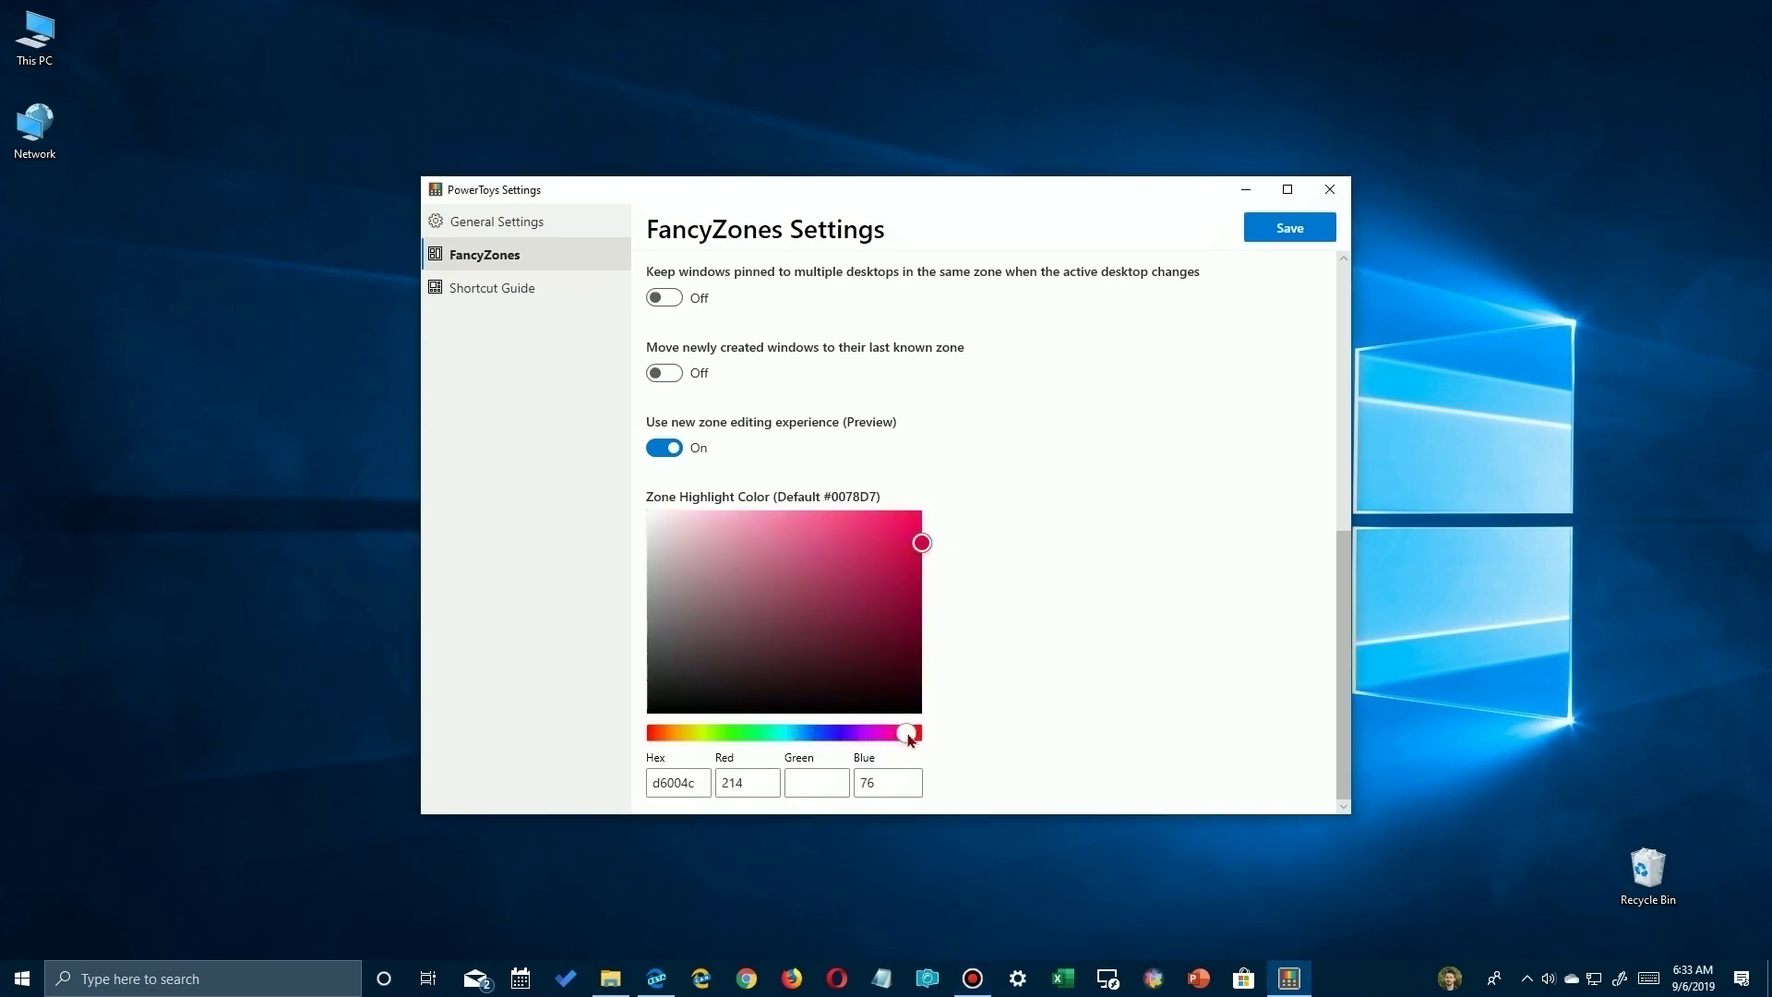
# Step: Snap a new Notepad window into the middle zone, then save and preview the pink zone highlight
pyautogui.click(881, 977)
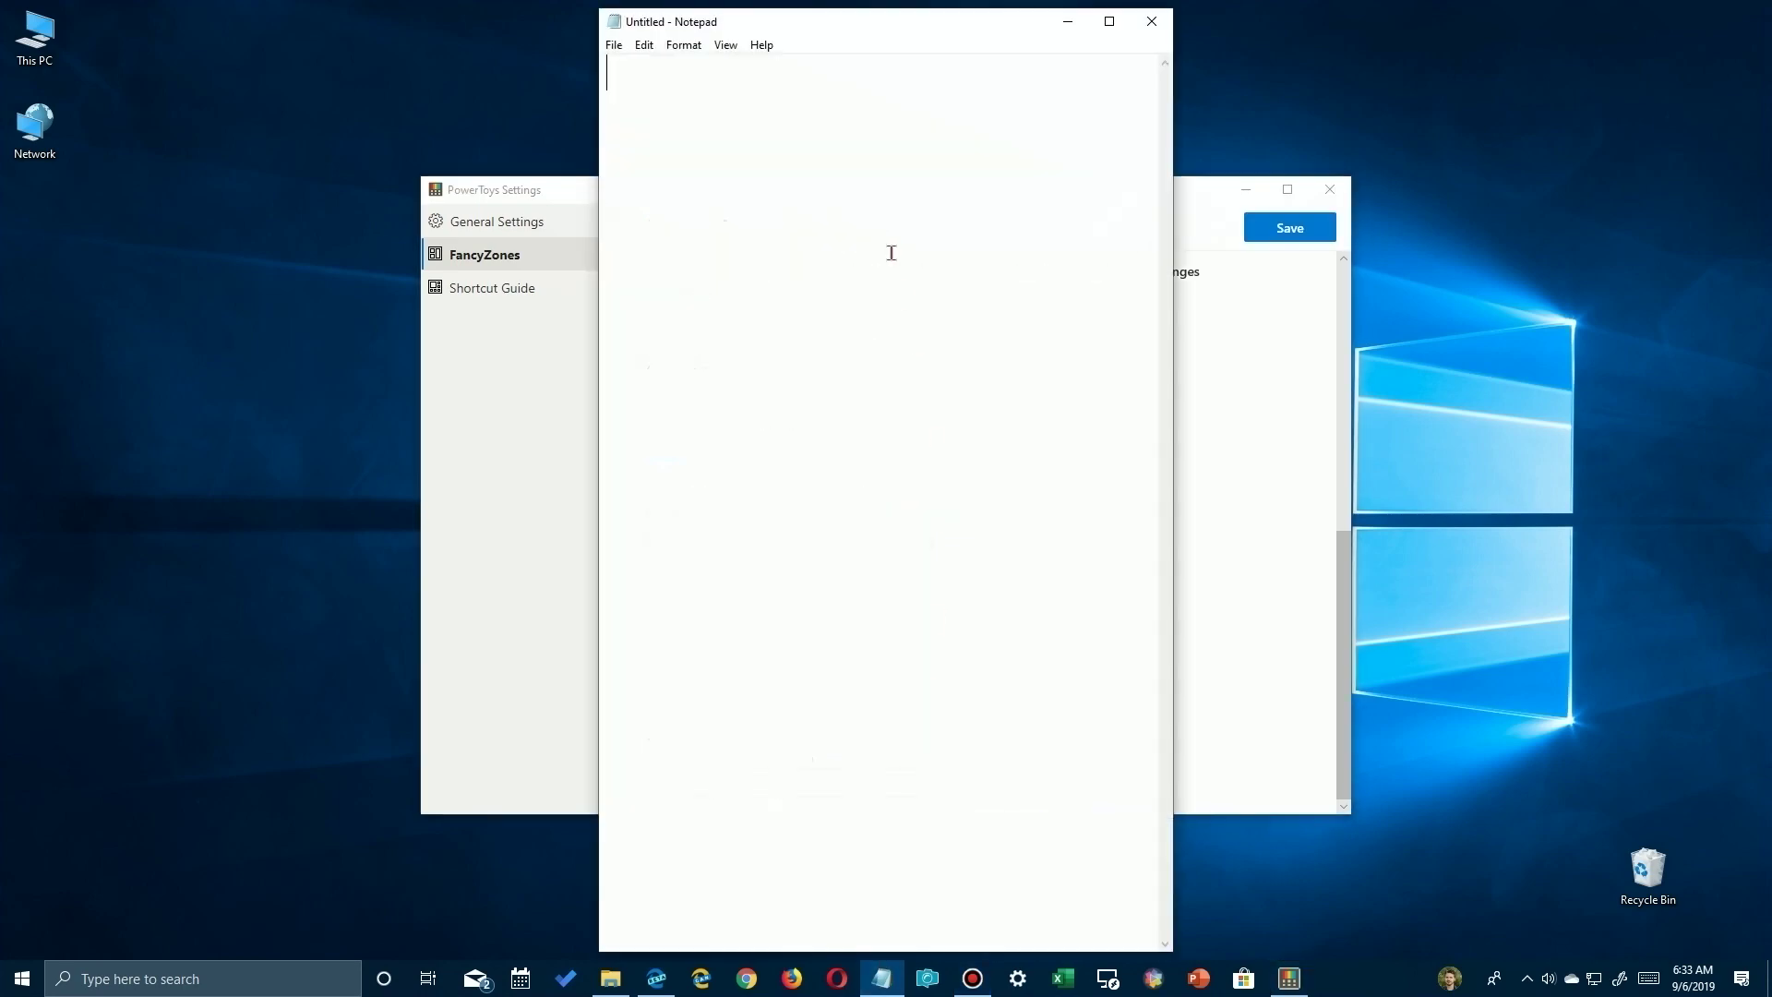
pyautogui.moveTo(812, 31); pyautogui.dragTo(872, 92)
pyautogui.click(565, 495)
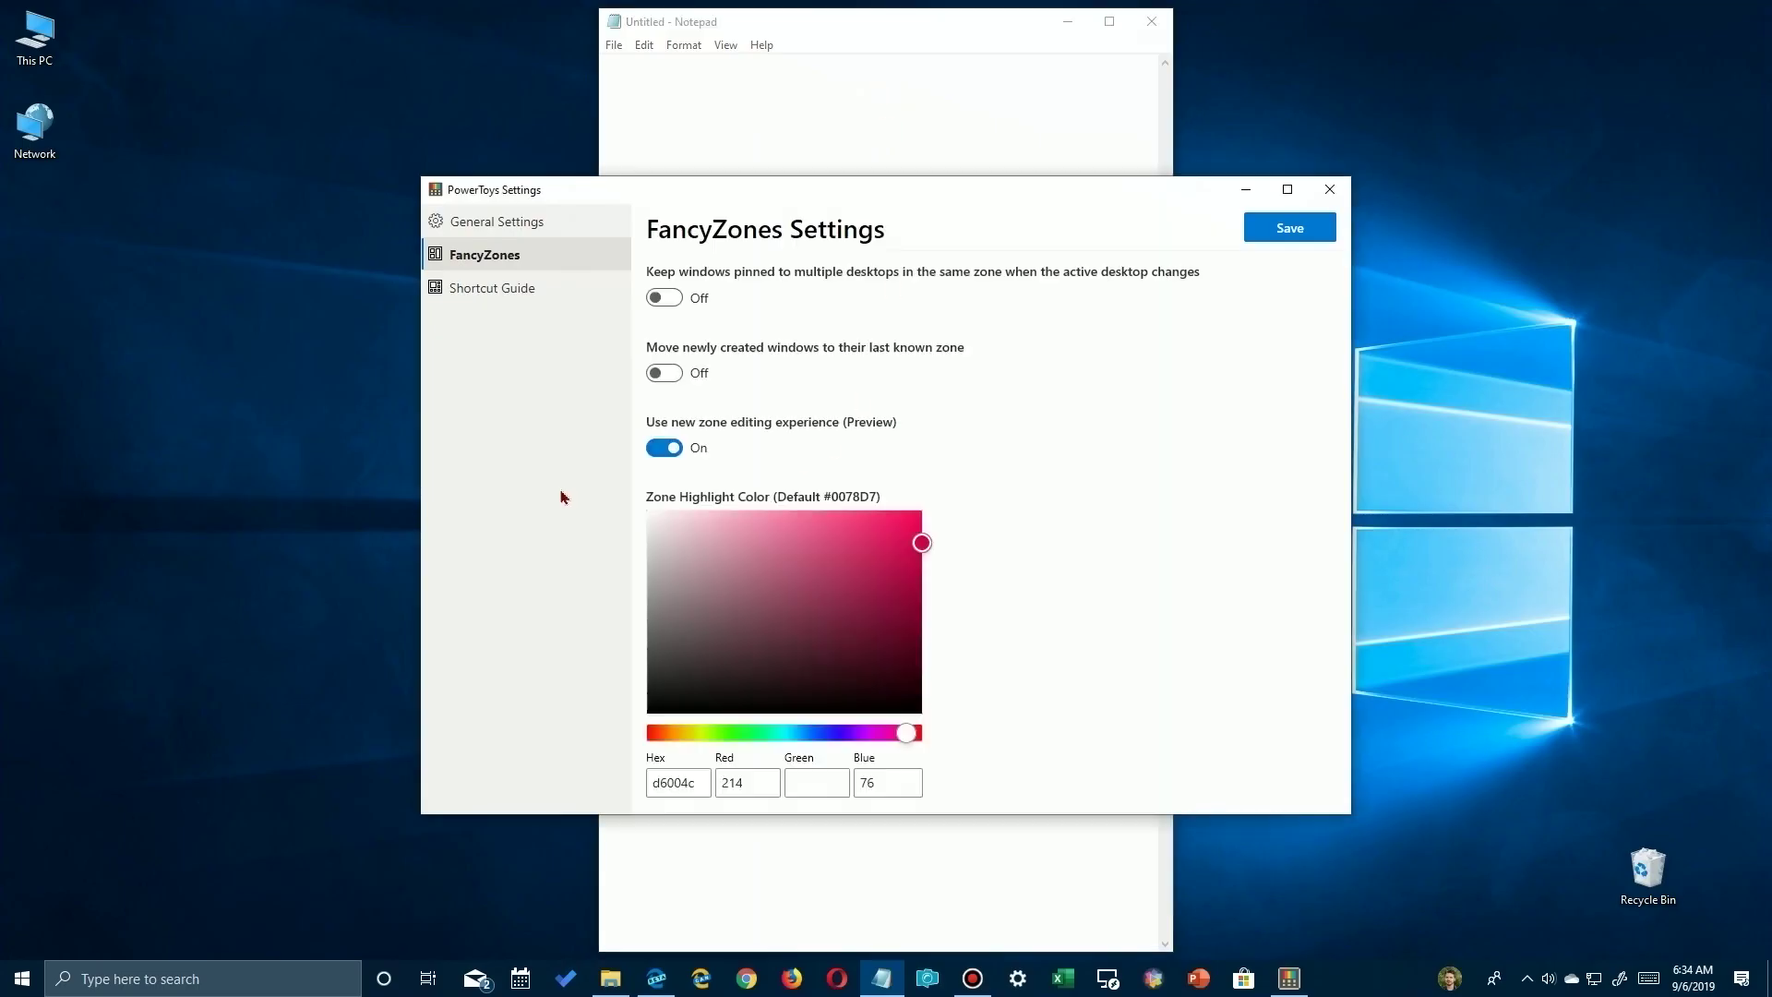
pyautogui.click(1298, 233)
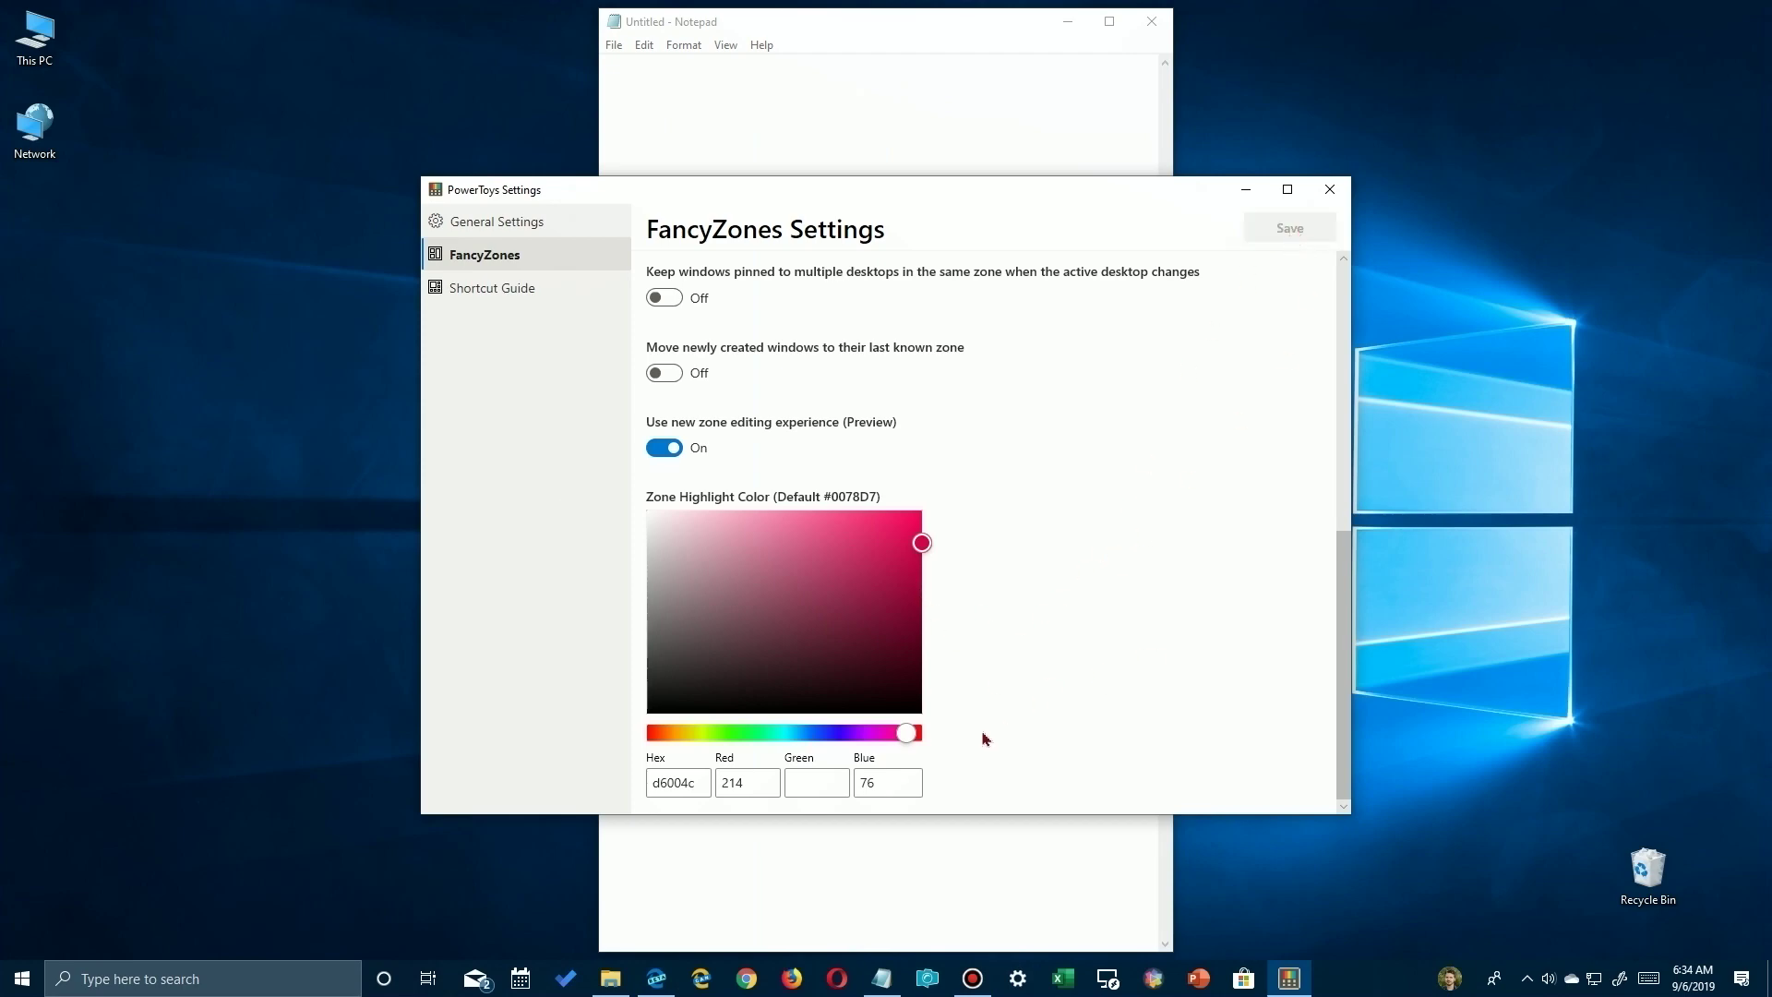
pyautogui.moveTo(833, 31); pyautogui.dragTo(891, 103)
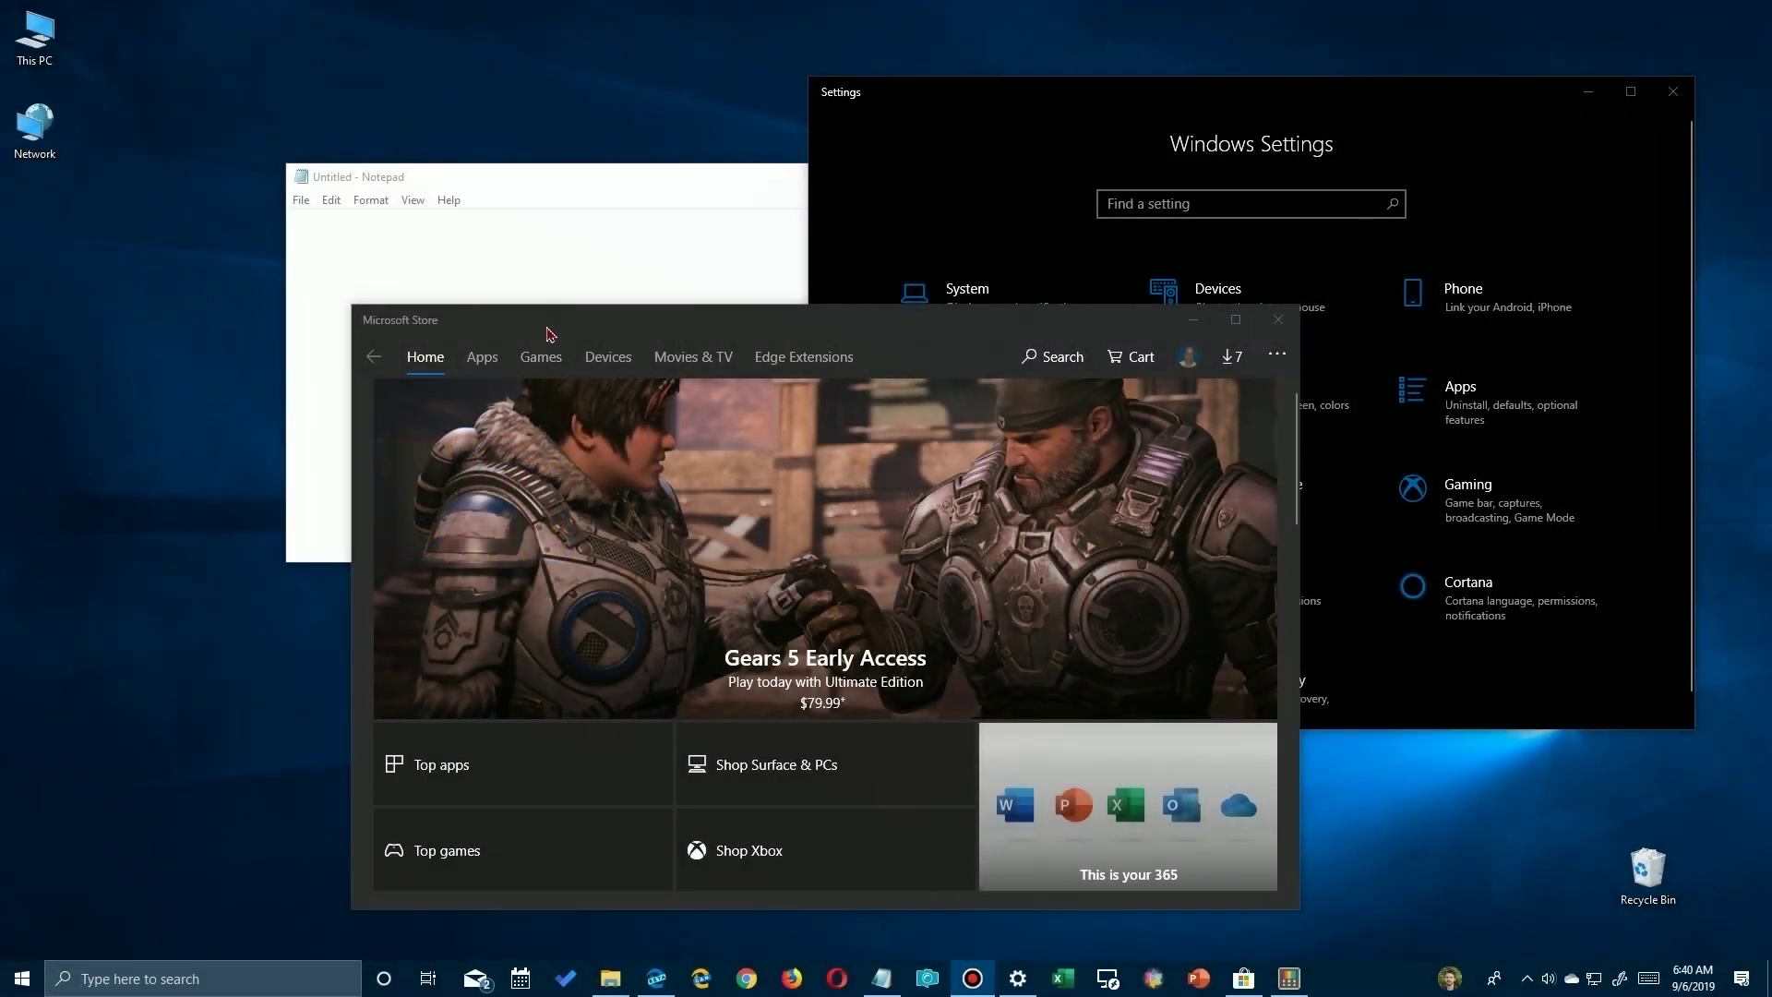
# Step: Hold the Windows key over the active Microsoft Store window to show the Shortcut Guide overlay
pyautogui.click(547, 334)
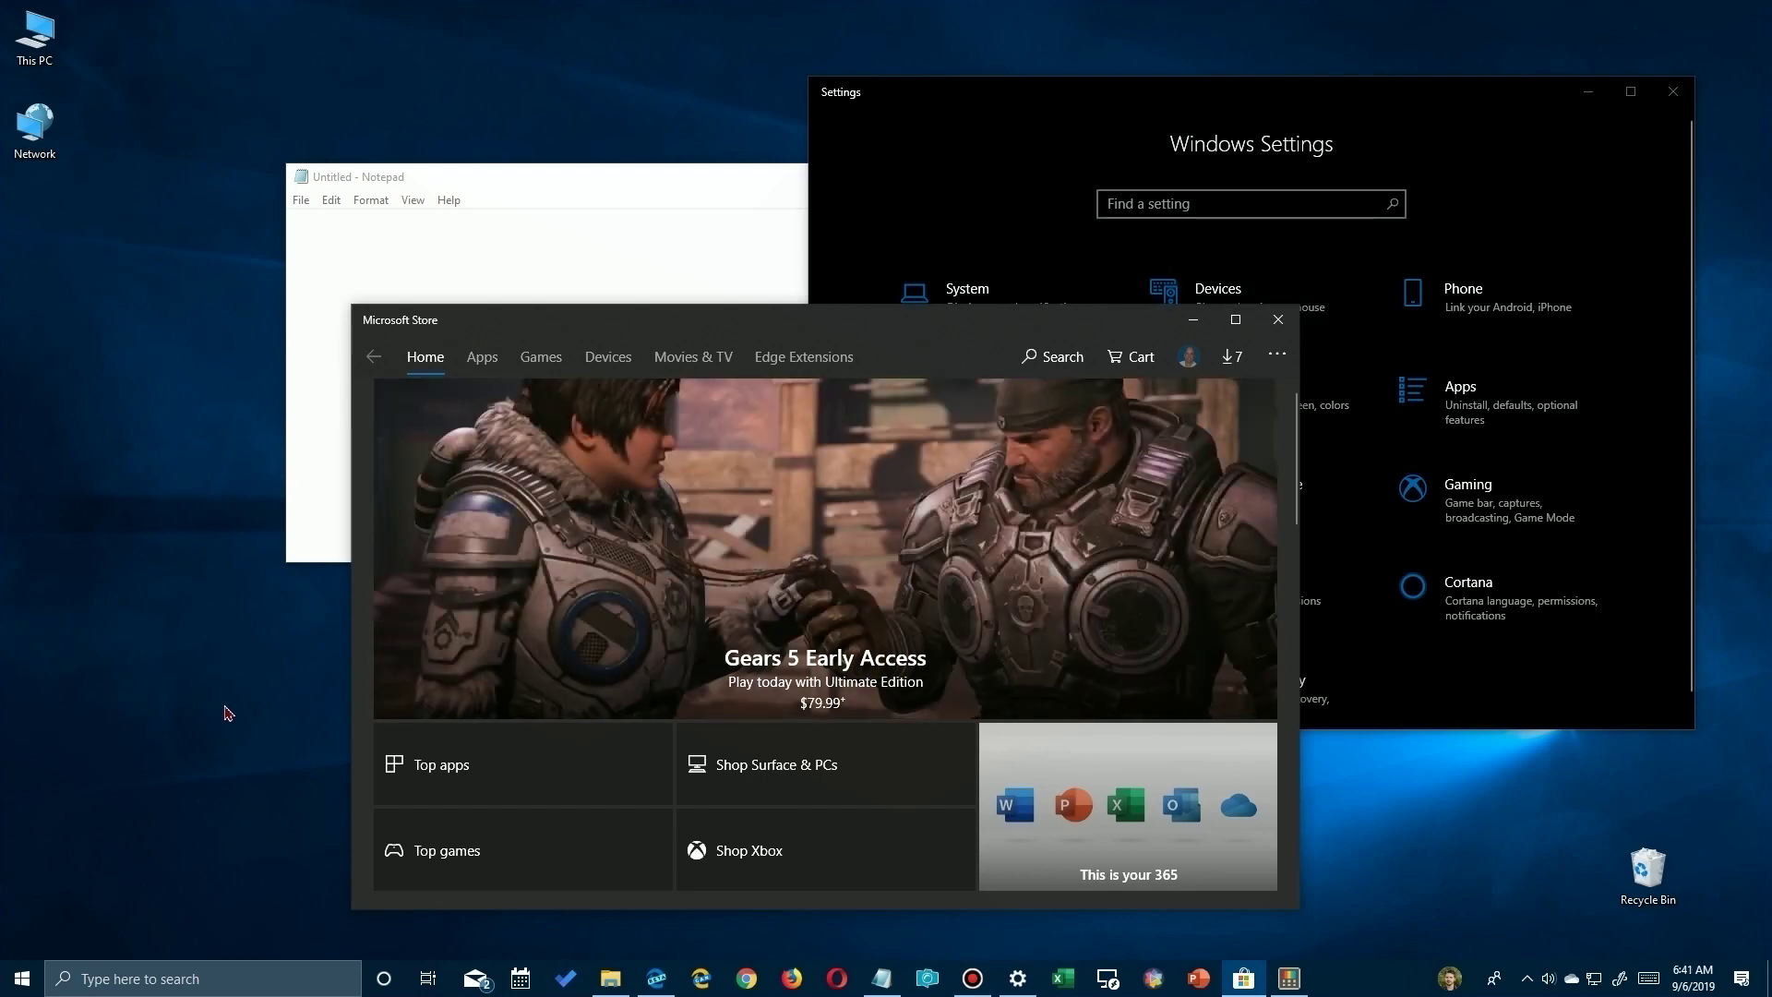
pyautogui.press('super')
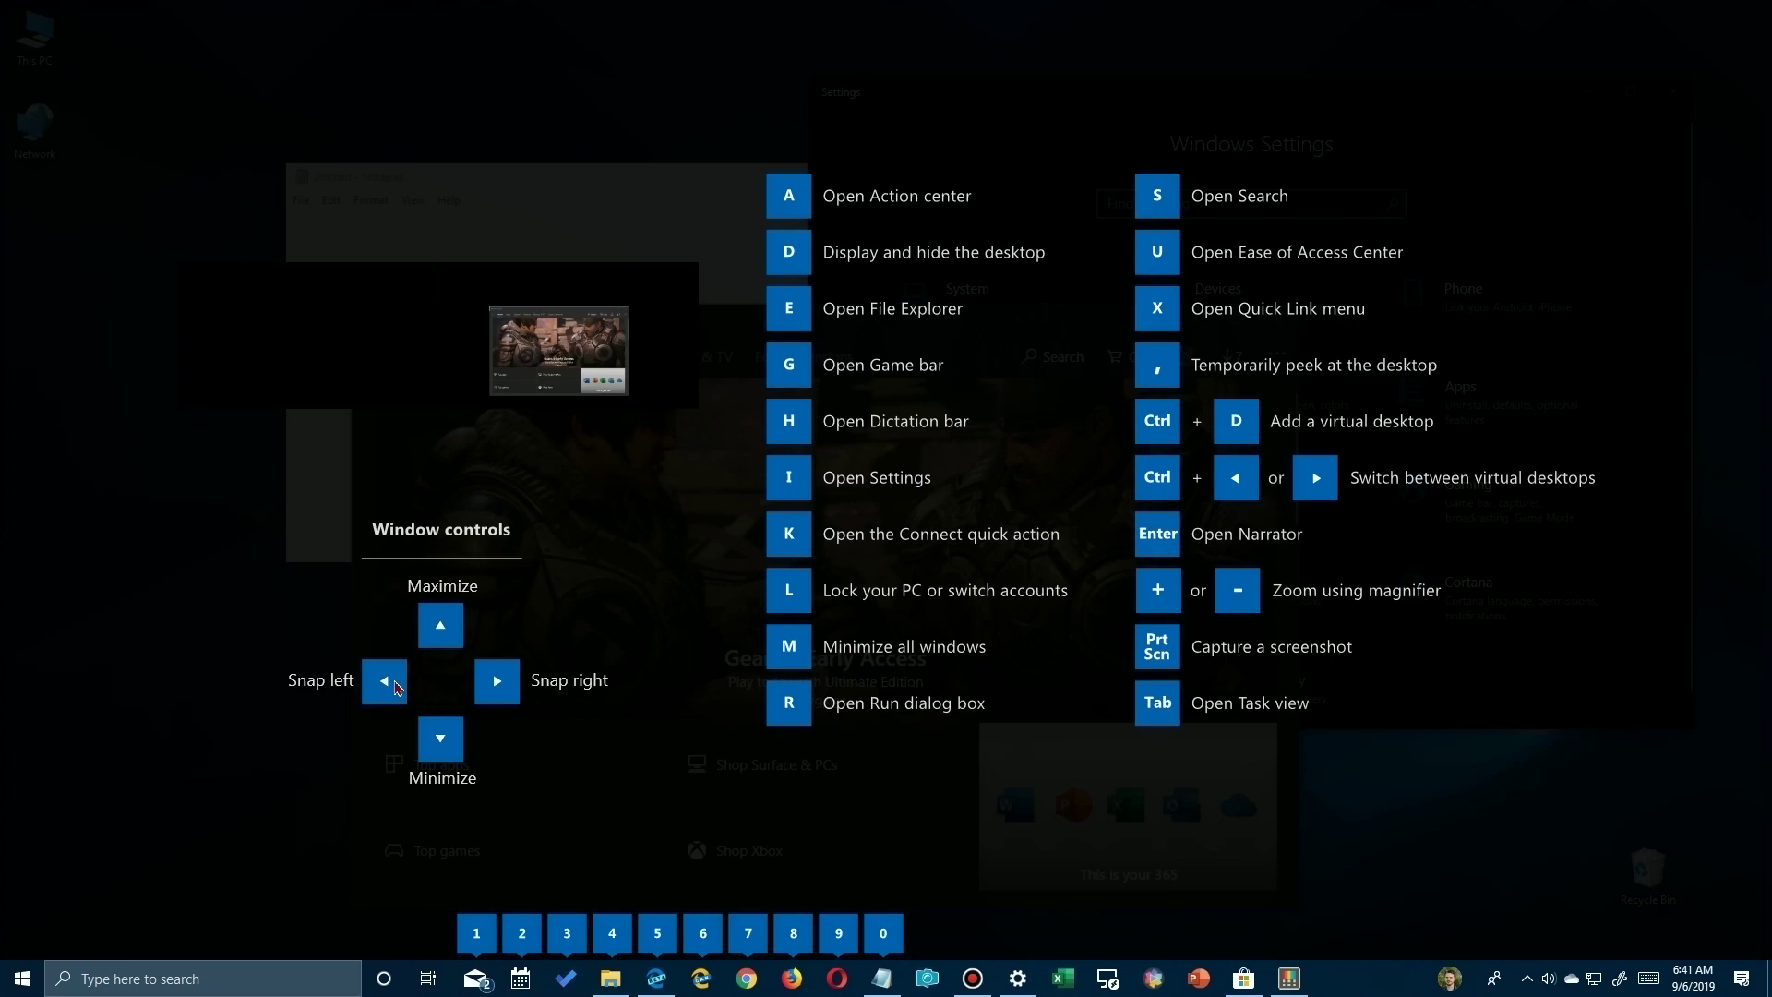
# Step: Try snapping the active window right with Win+Right, then minimise all windows with Win+M
pyautogui.press('super+Right')
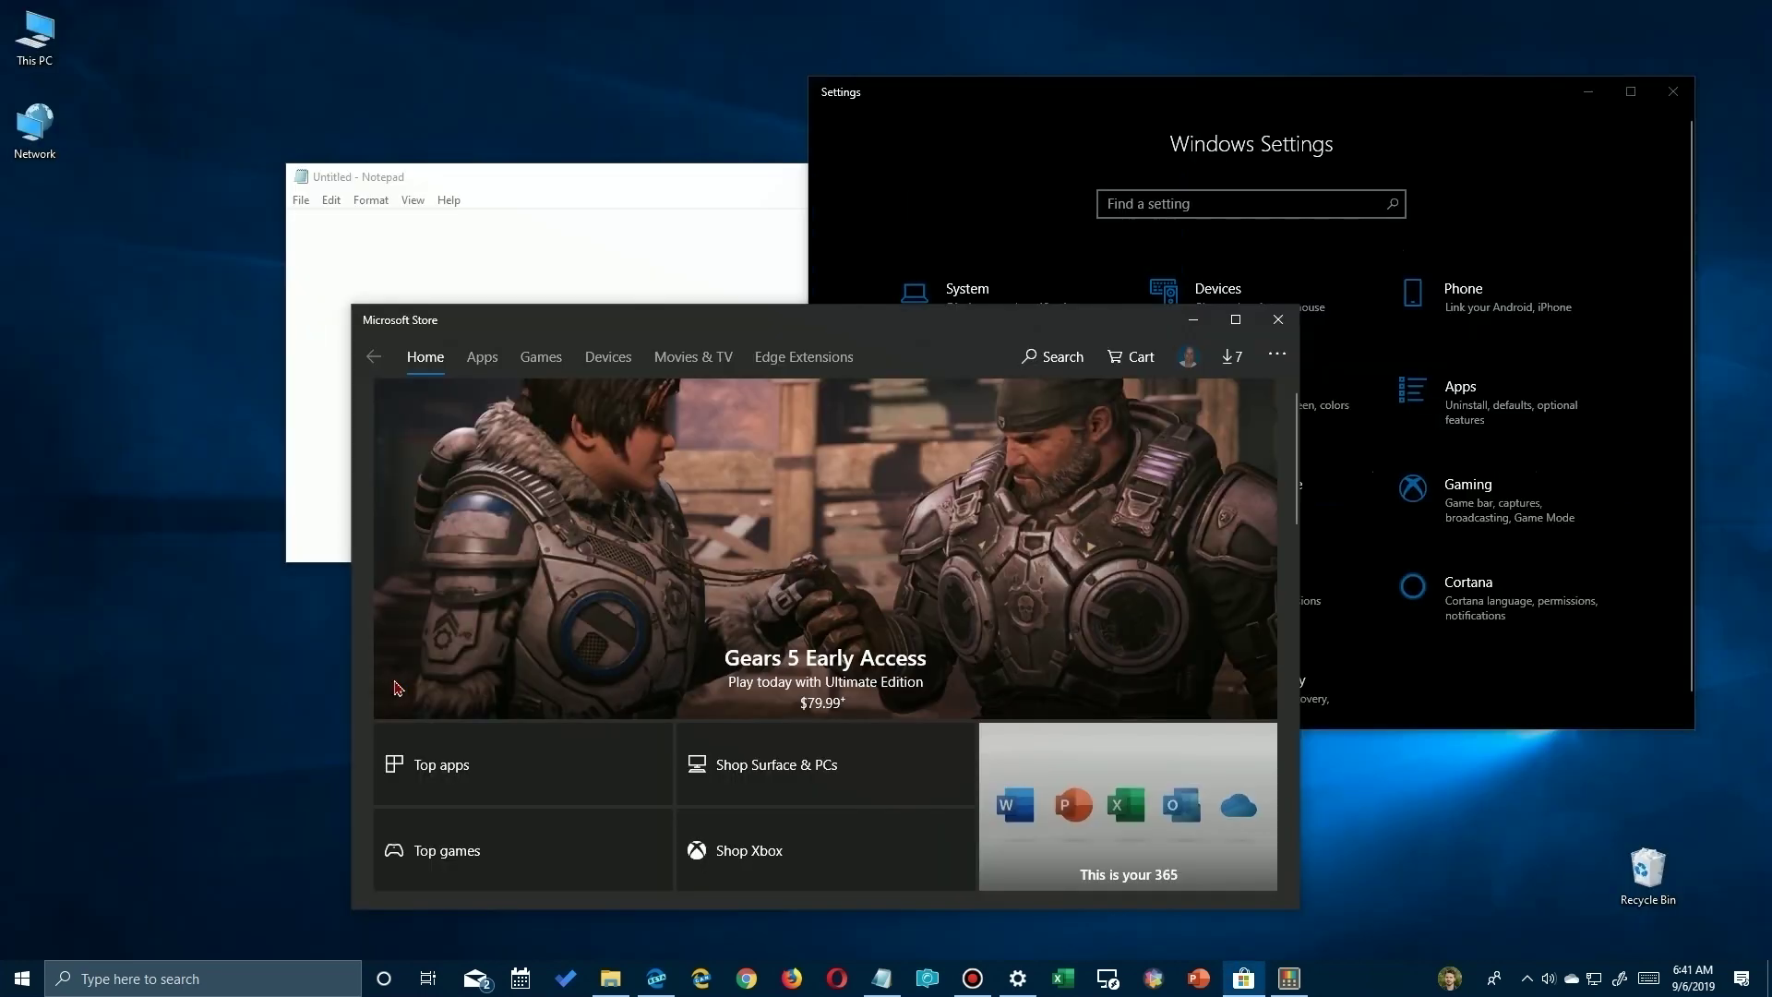
pyautogui.press('super')
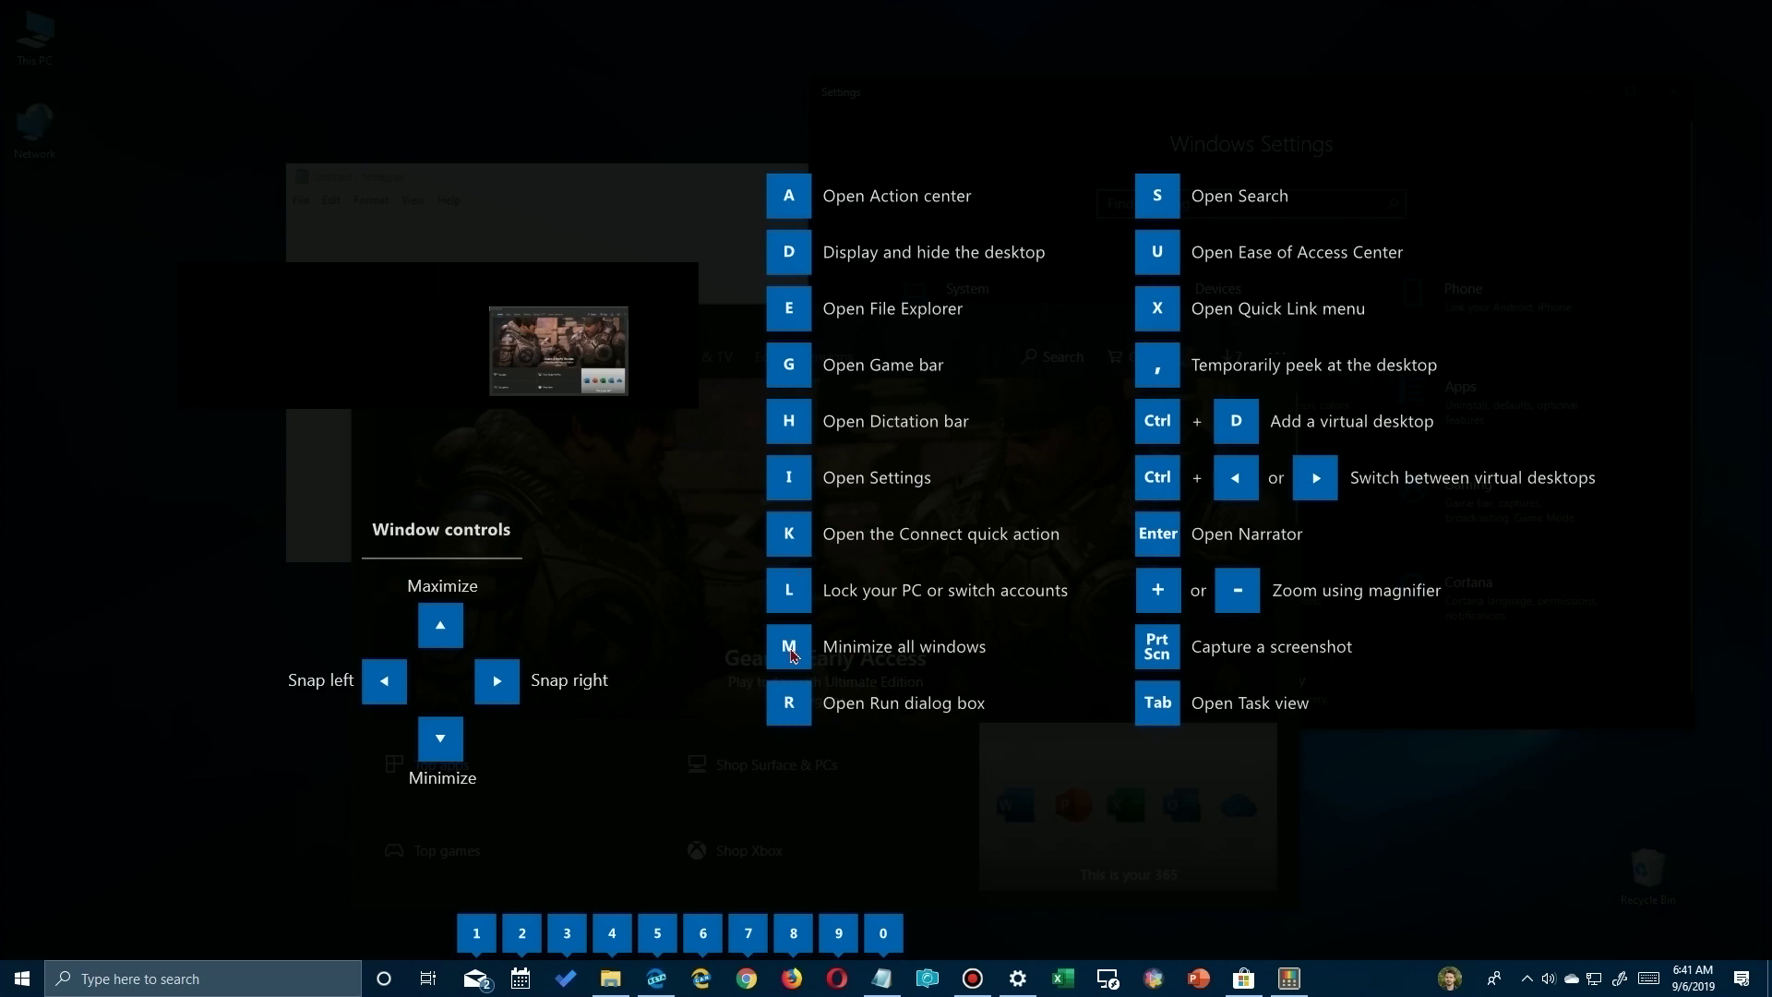
pyautogui.press('super+m')
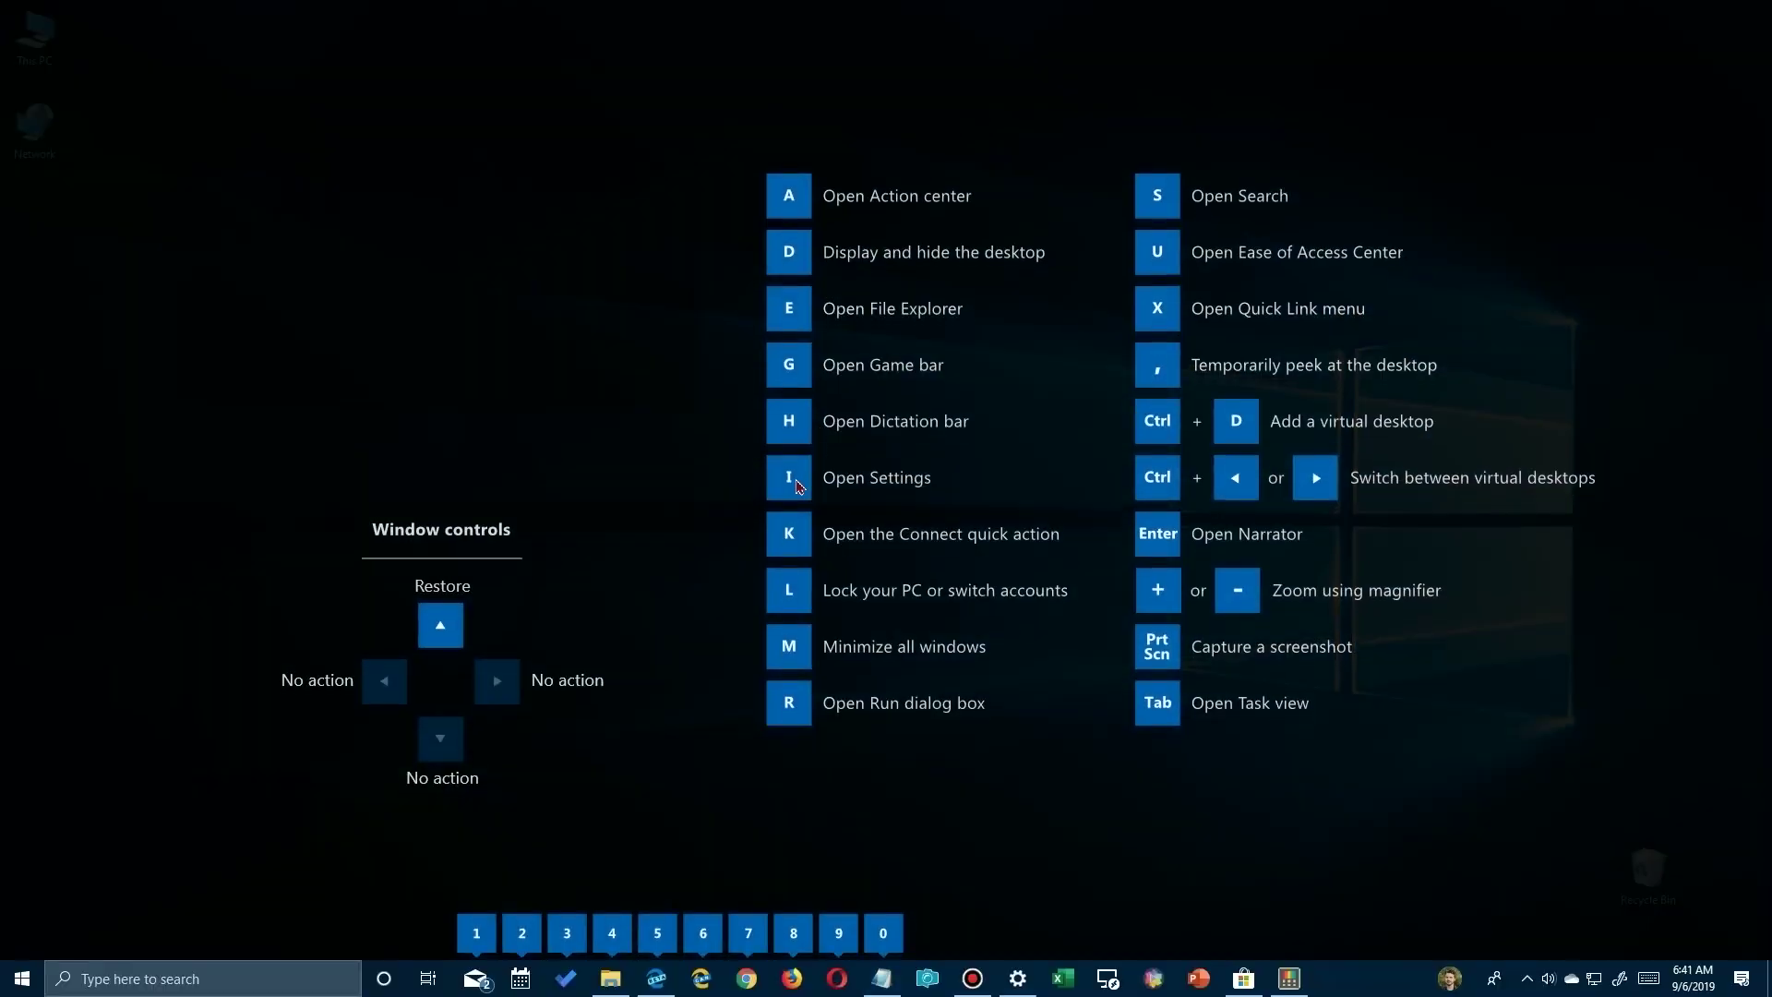
# Step: Open Windows Settings with Win+I, then Windows Search with Win+S
pyautogui.press('super+i')
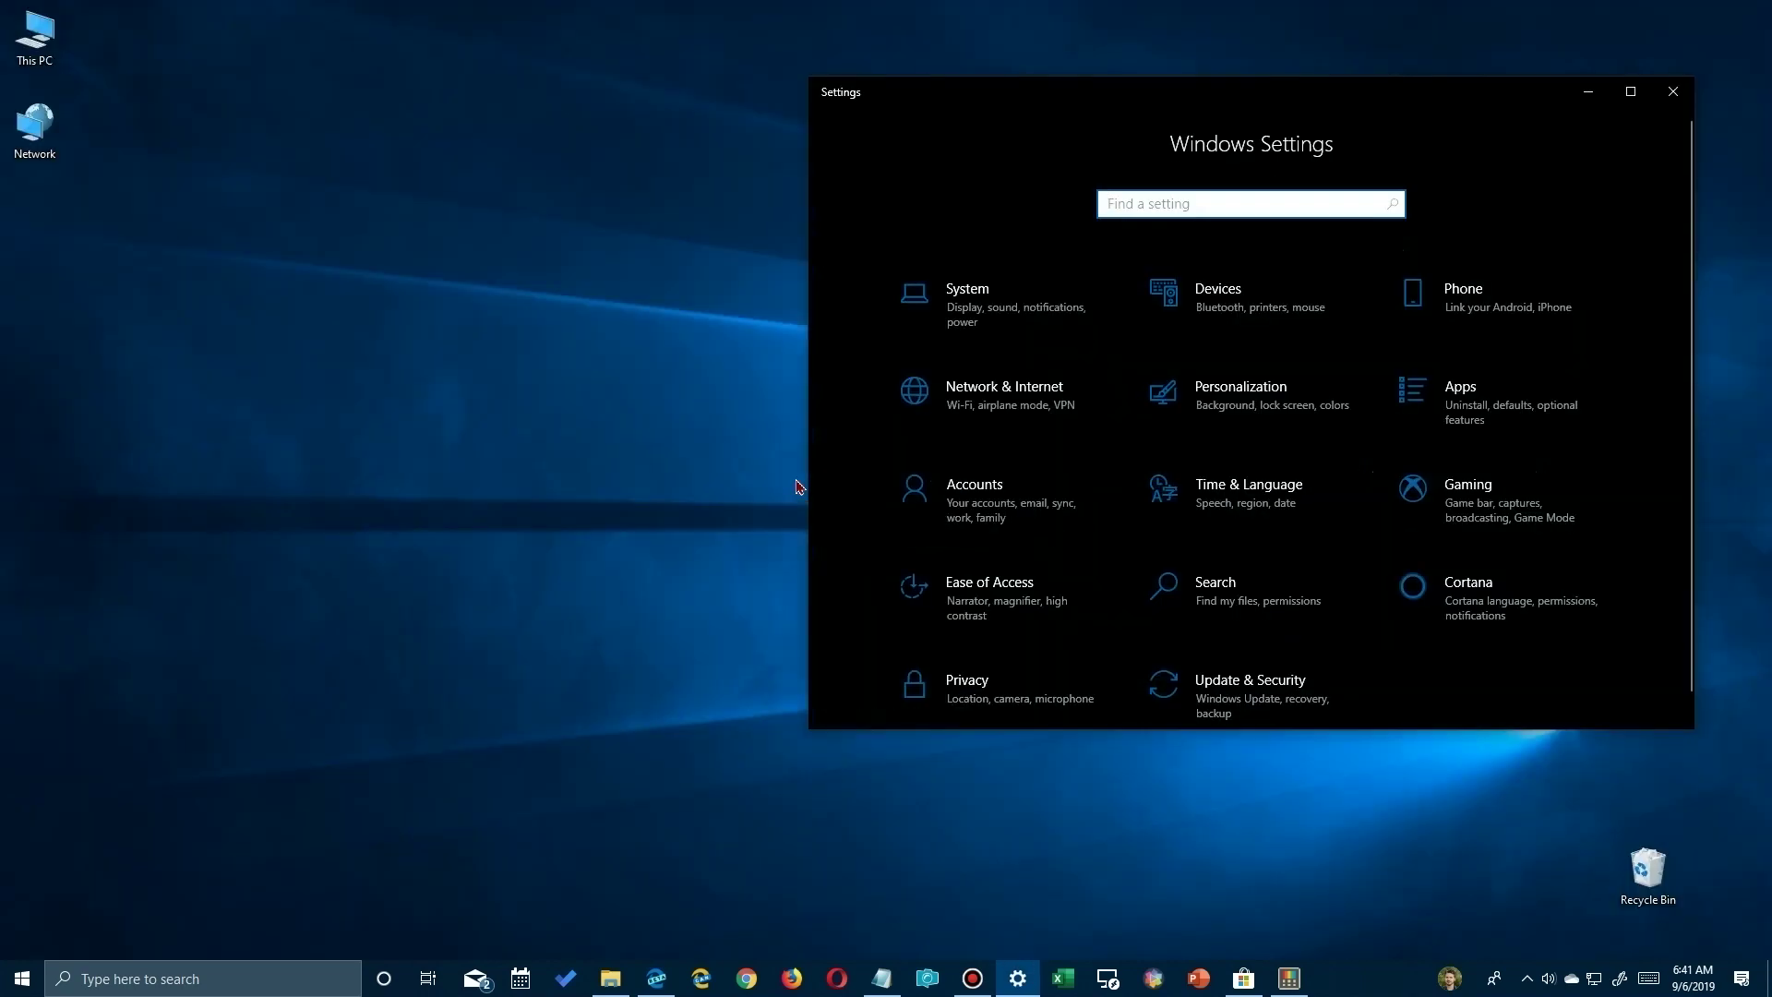
pyautogui.press('super')
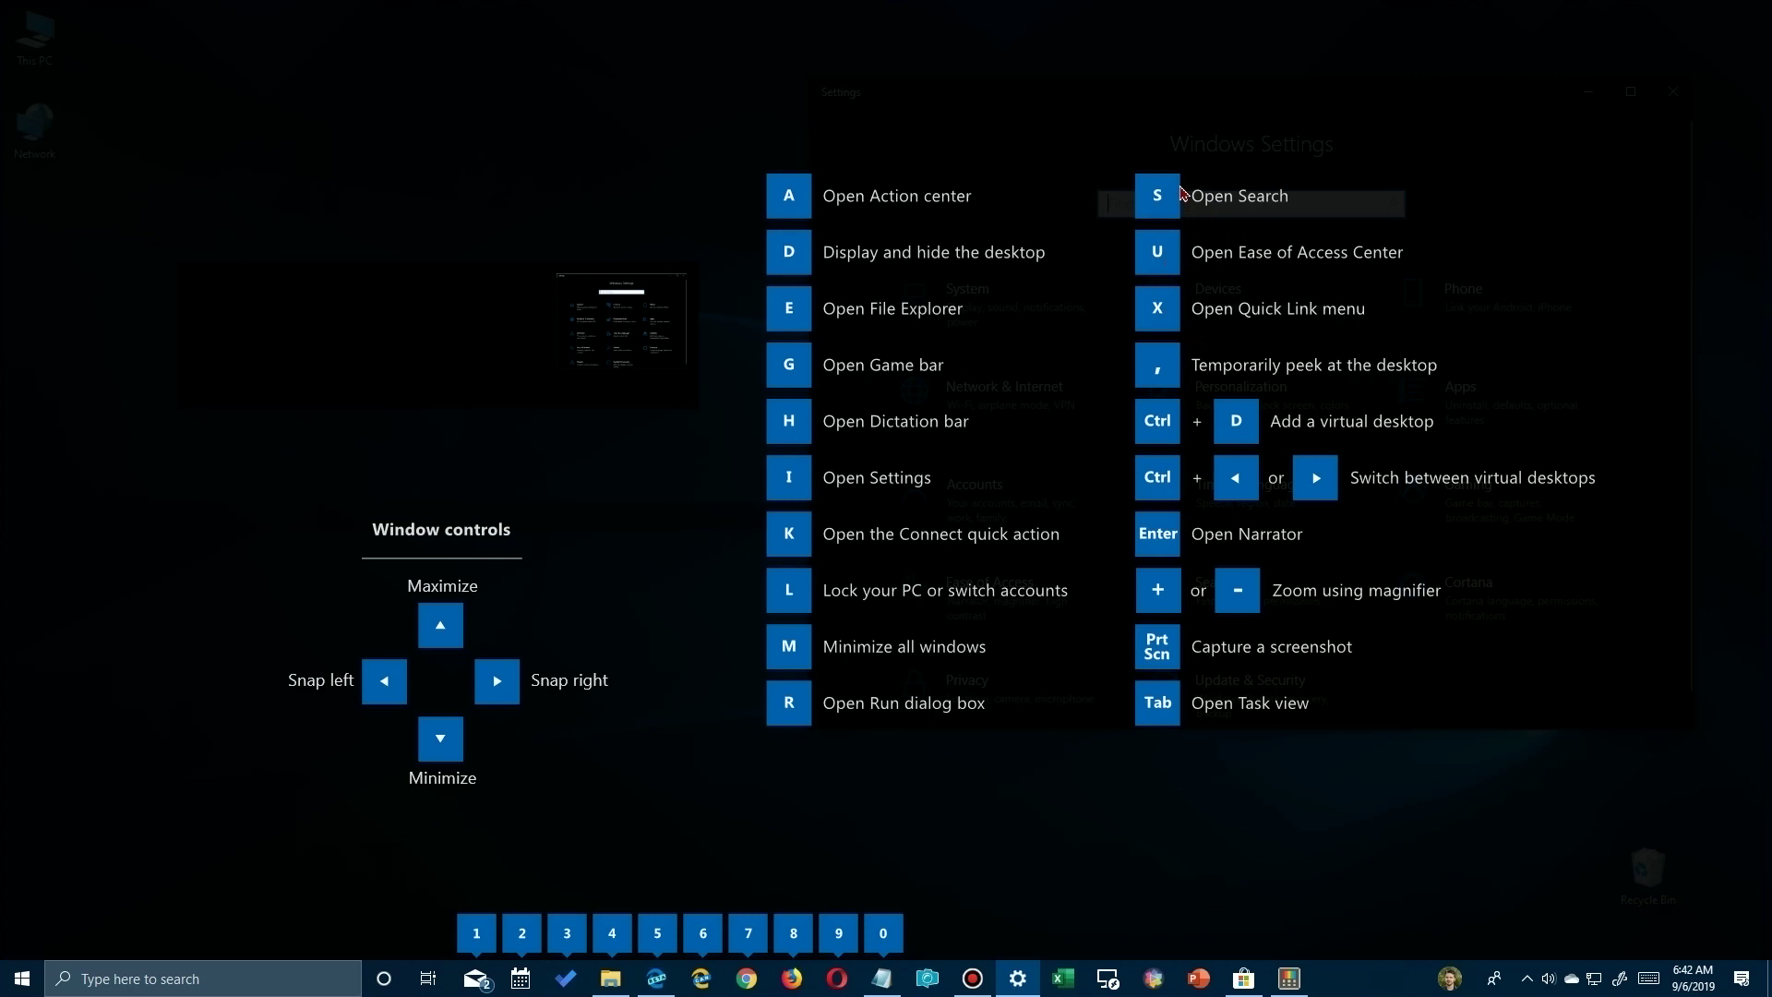
pyautogui.press('super+s')
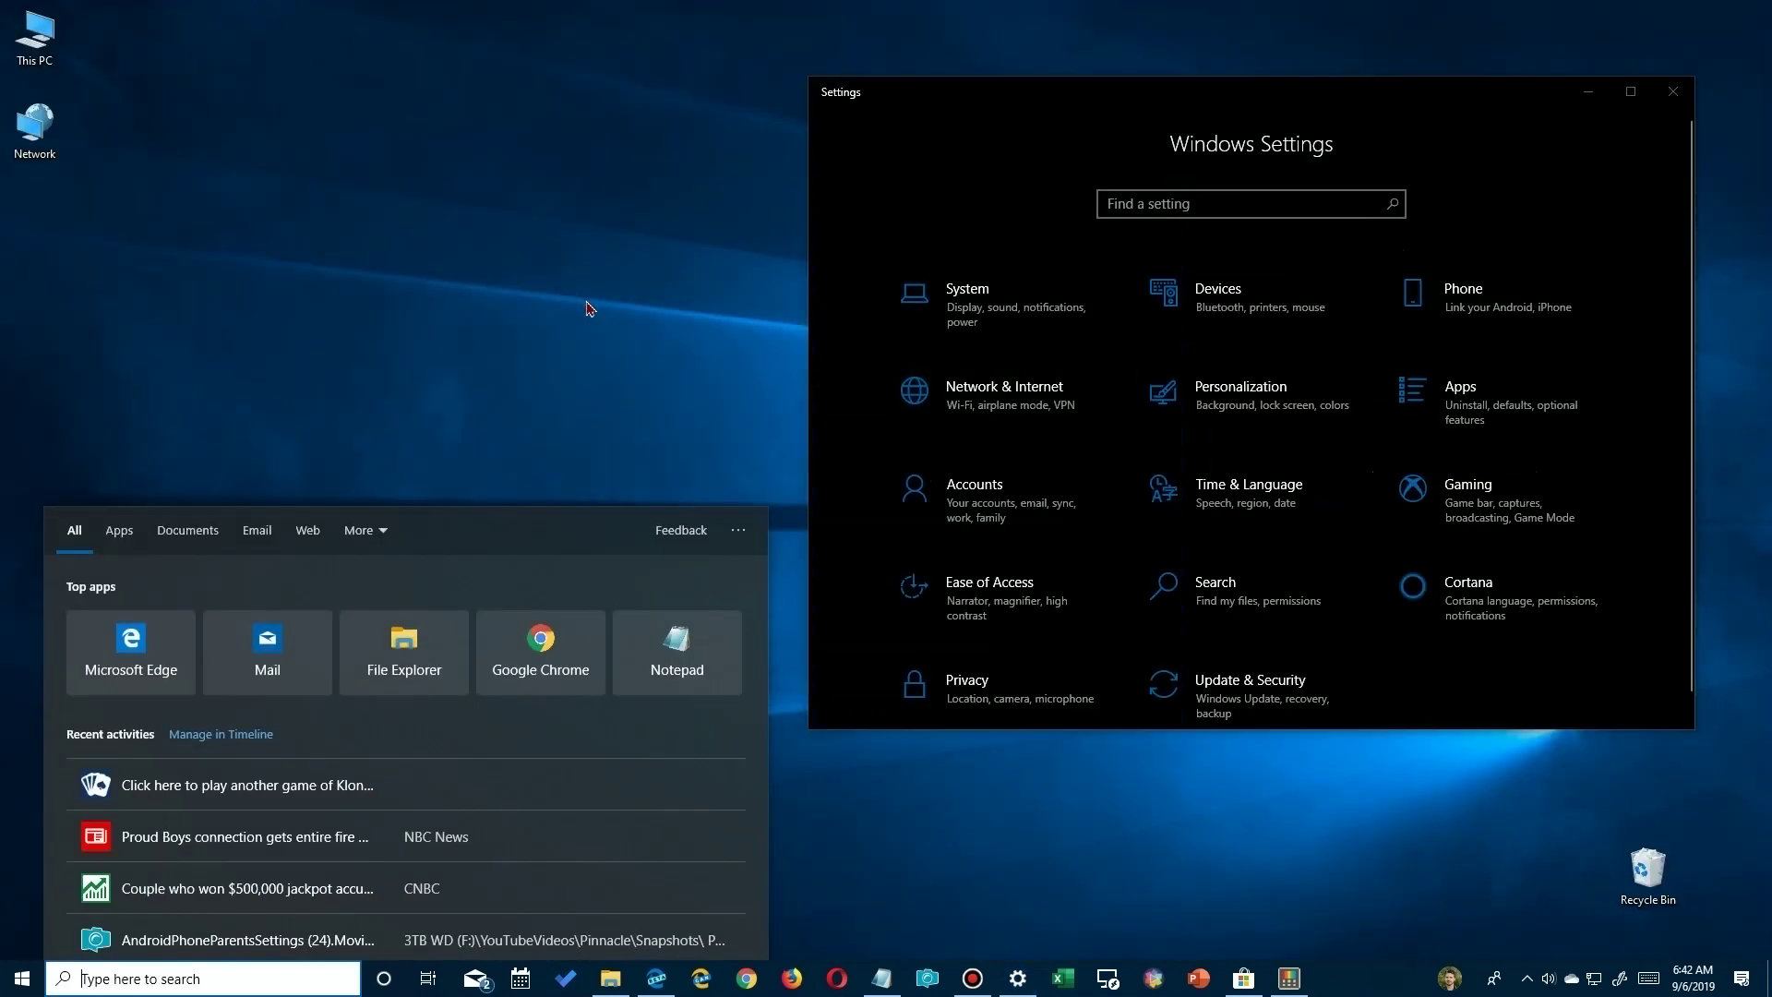
# Step: Close the Search panel and Windows Settings, then show and dismiss the Shortcut Guide on the empty desktop
pyautogui.click(1649, 107)
pyautogui.click(1653, 98)
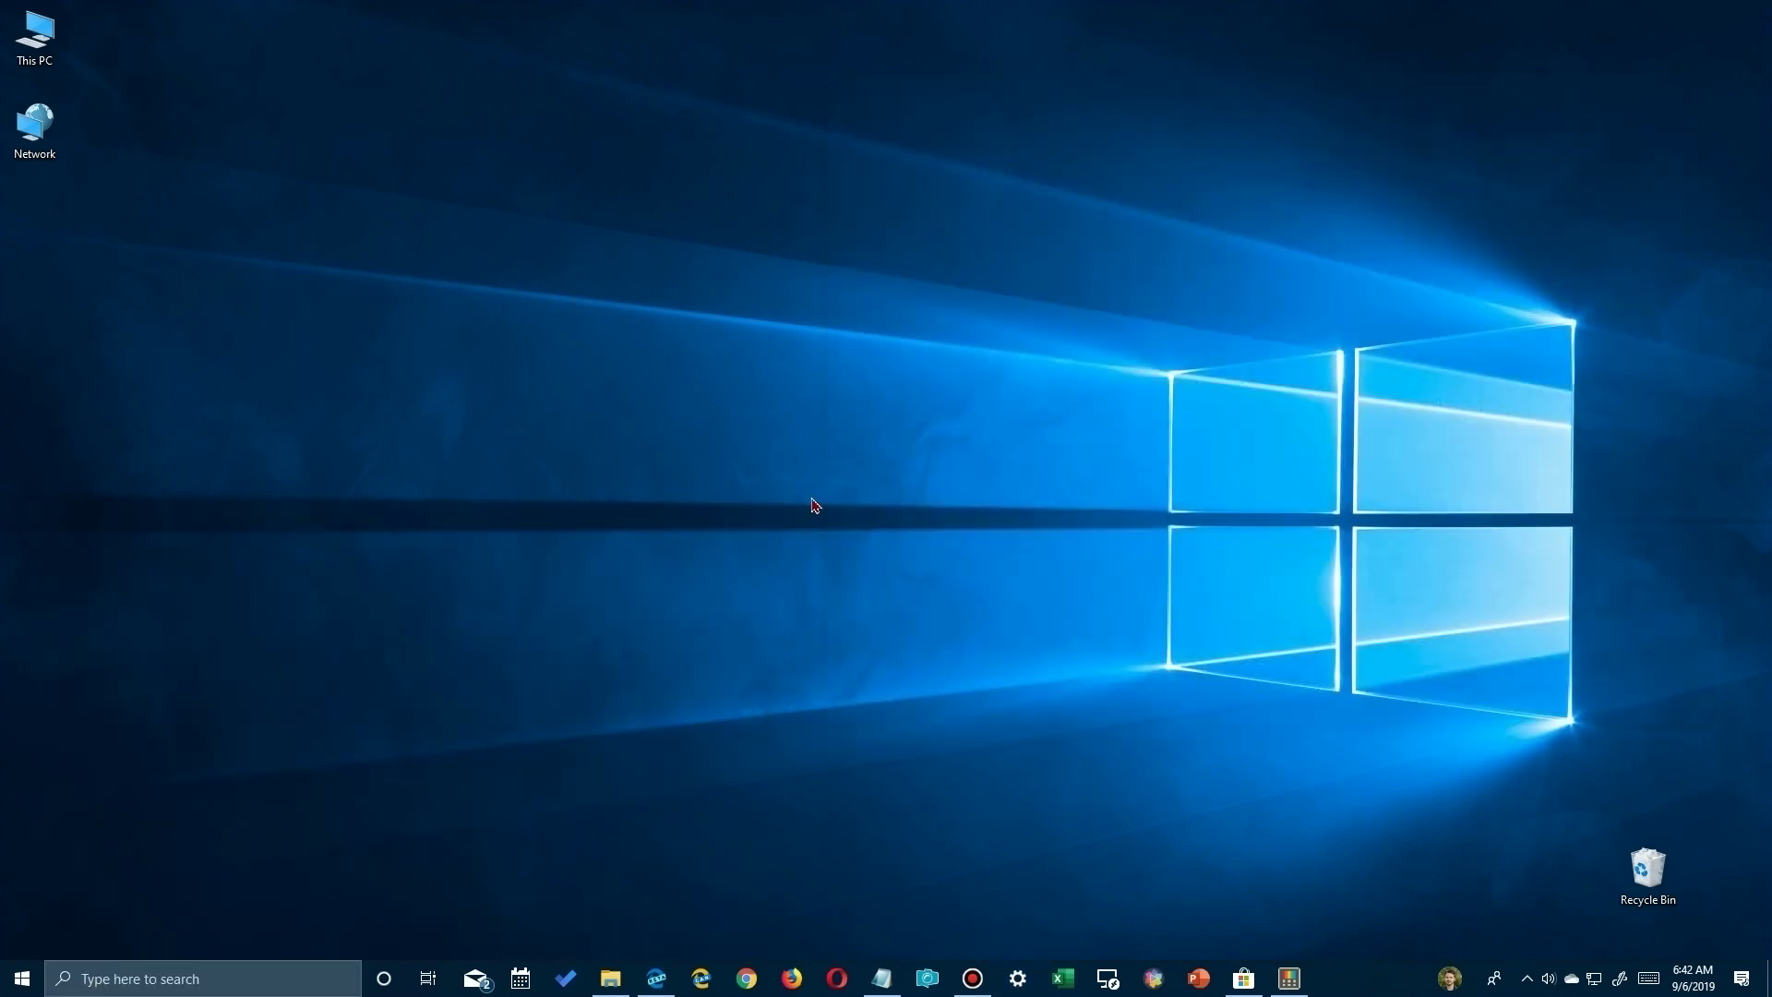
pyautogui.press('super')
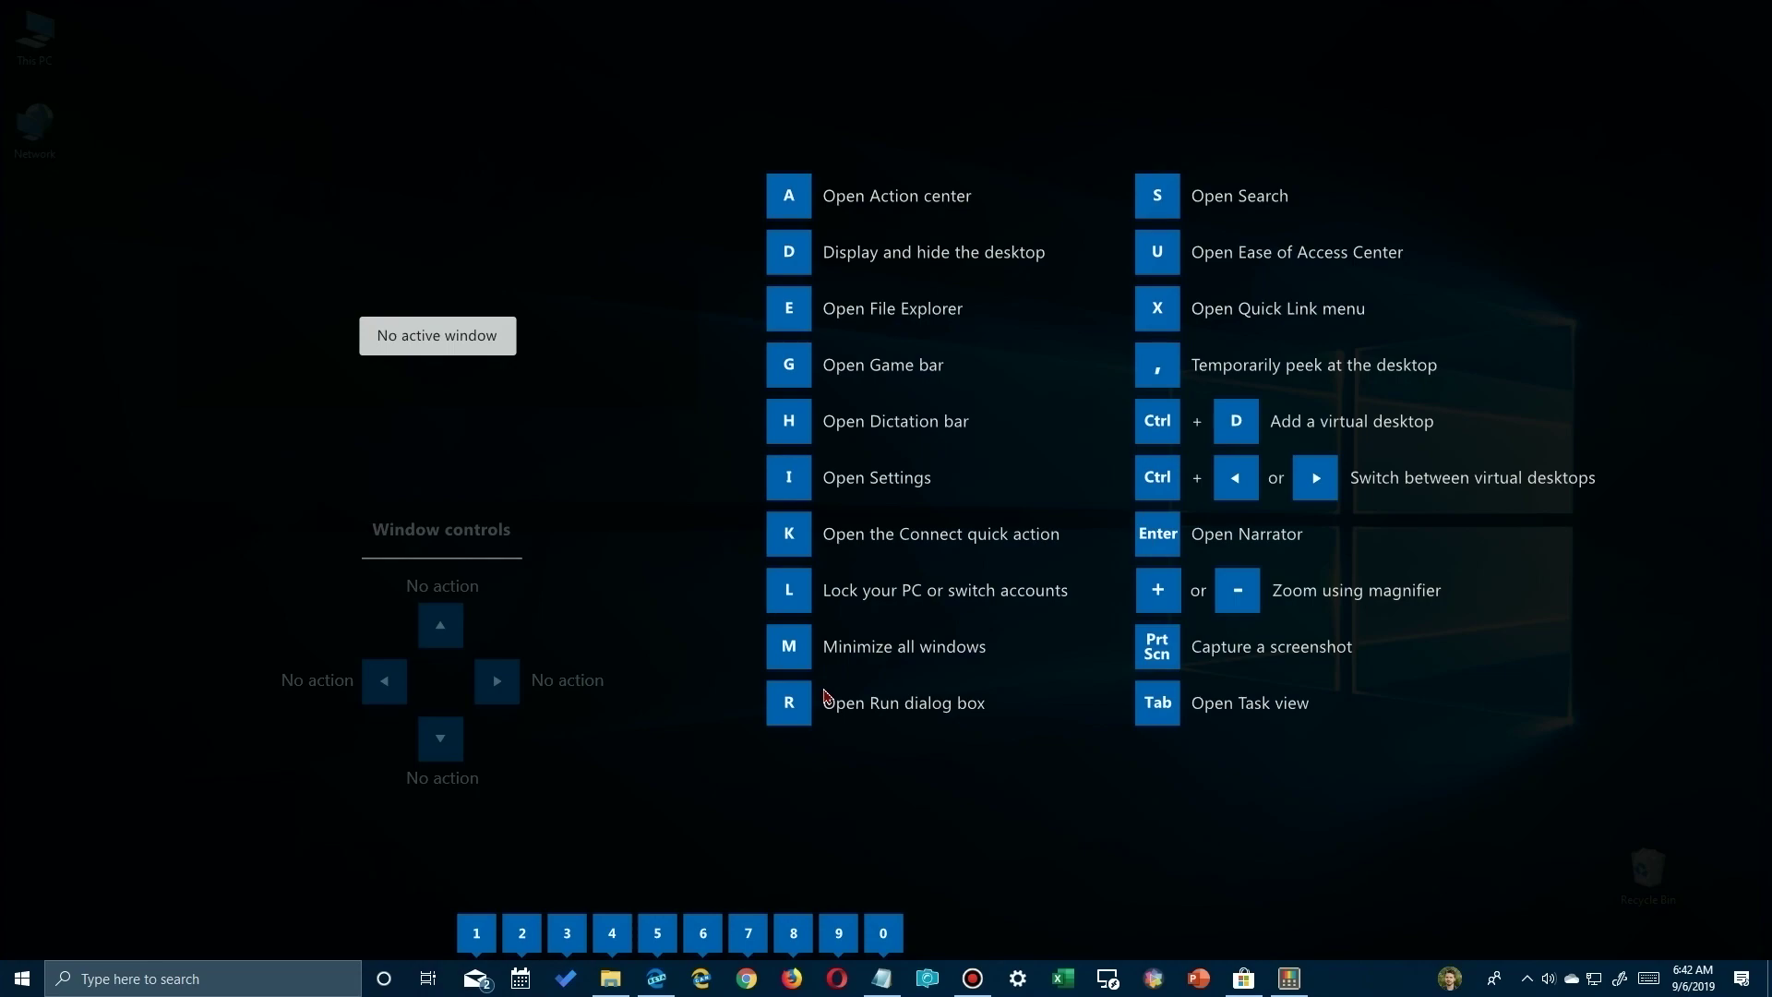
pyautogui.press('super')
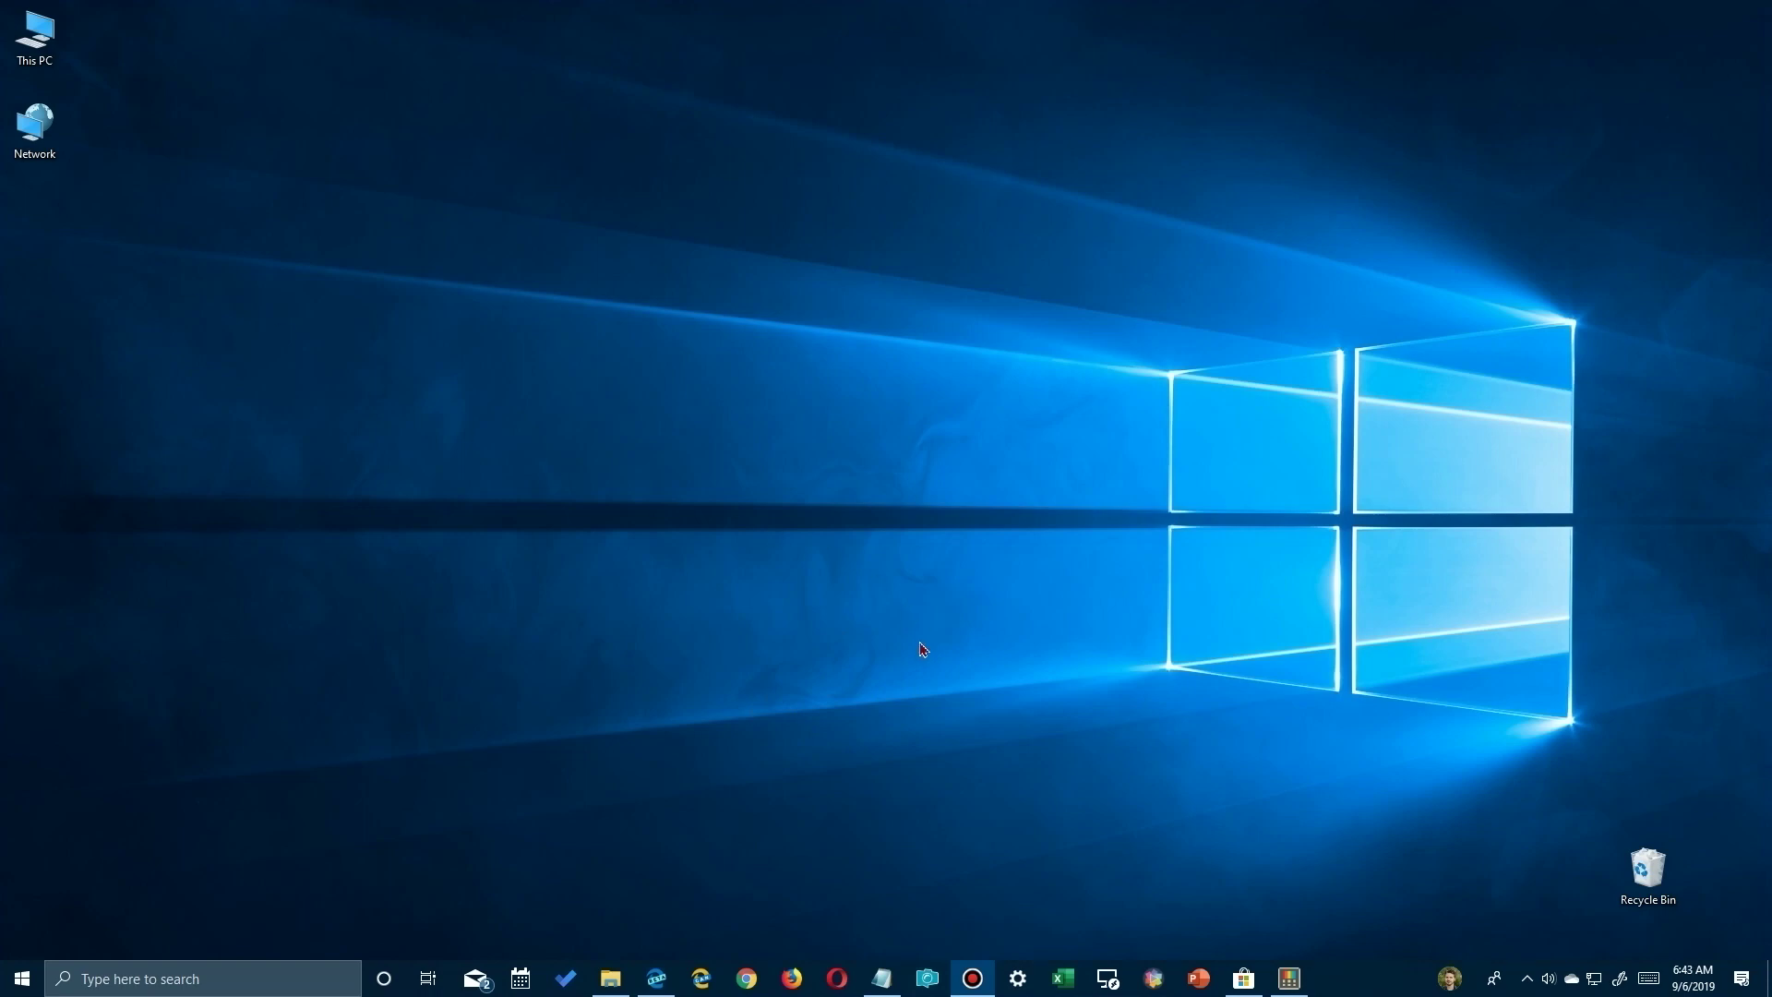
# Step: Reopen PowerToys Settings from the taskbar, landing on General Settings
pyautogui.click(1289, 980)
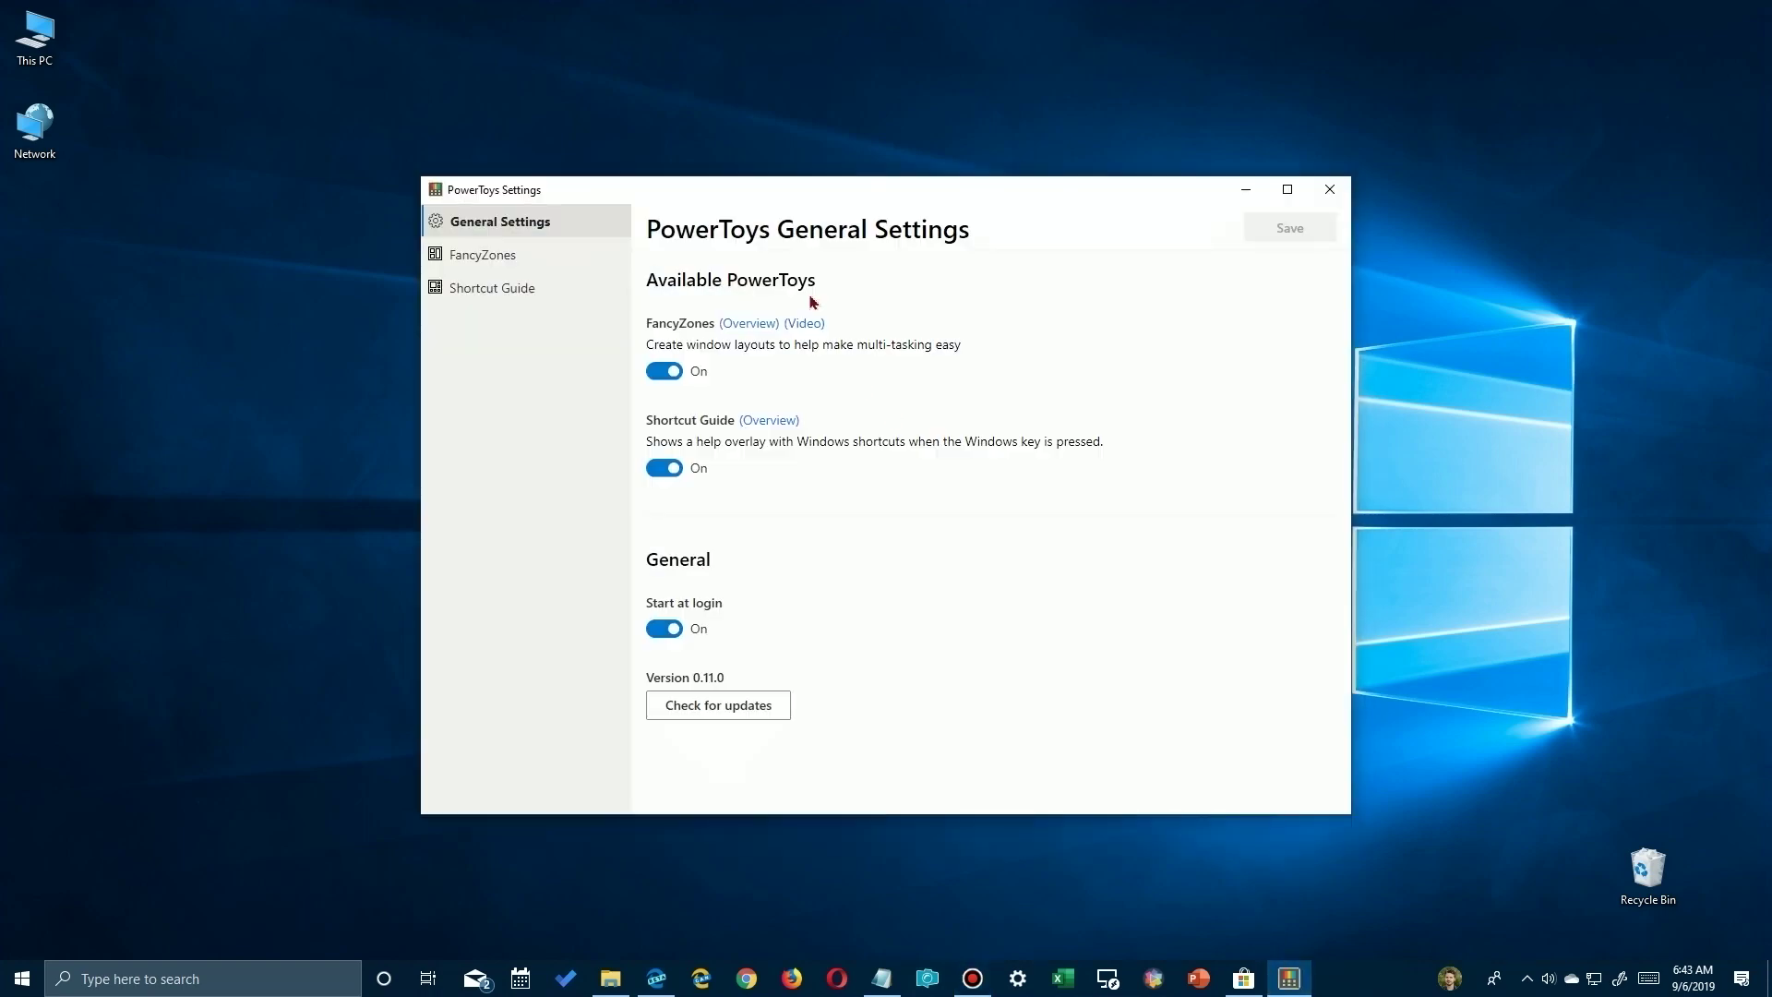